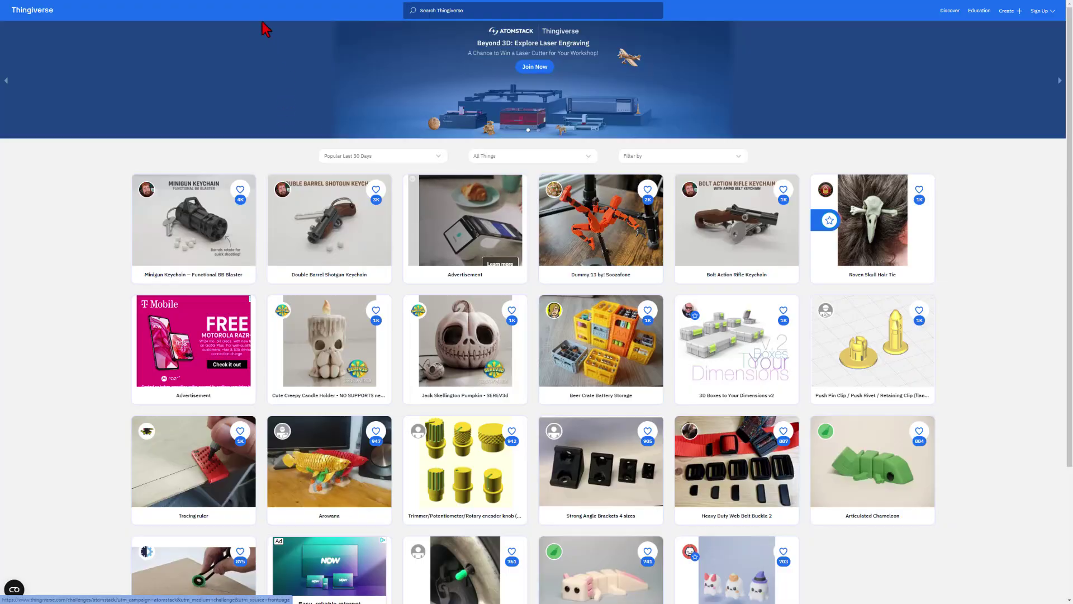
Find the "Trophy Cup Collection - Fully 3D Printable" design by searching for "trophy", and like it.
type("t")
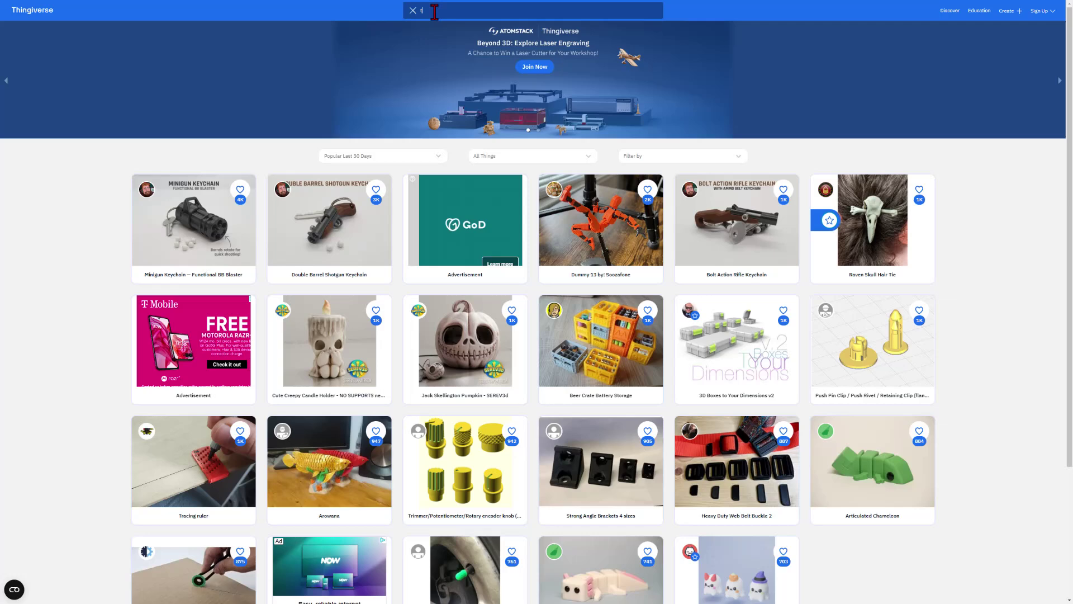
type("opphy")
key("Return")
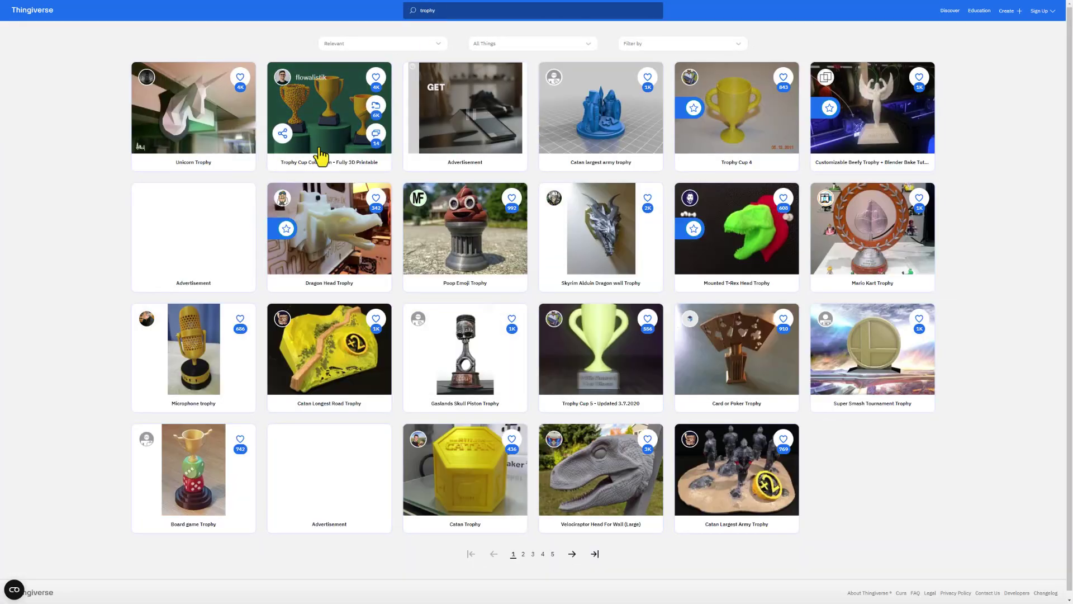
left_click(324, 122)
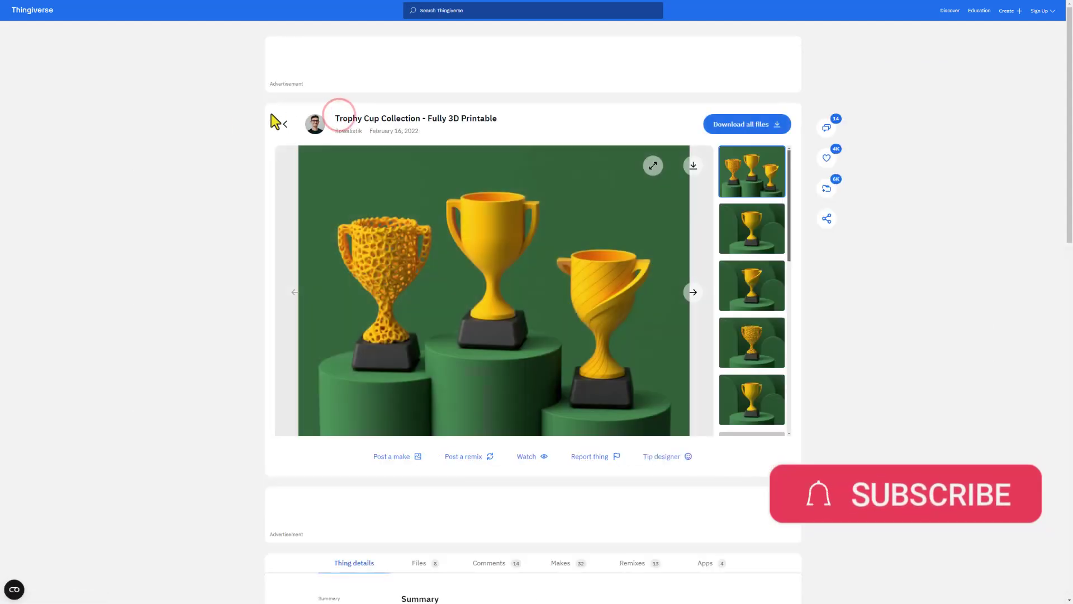
left_click(827, 159)
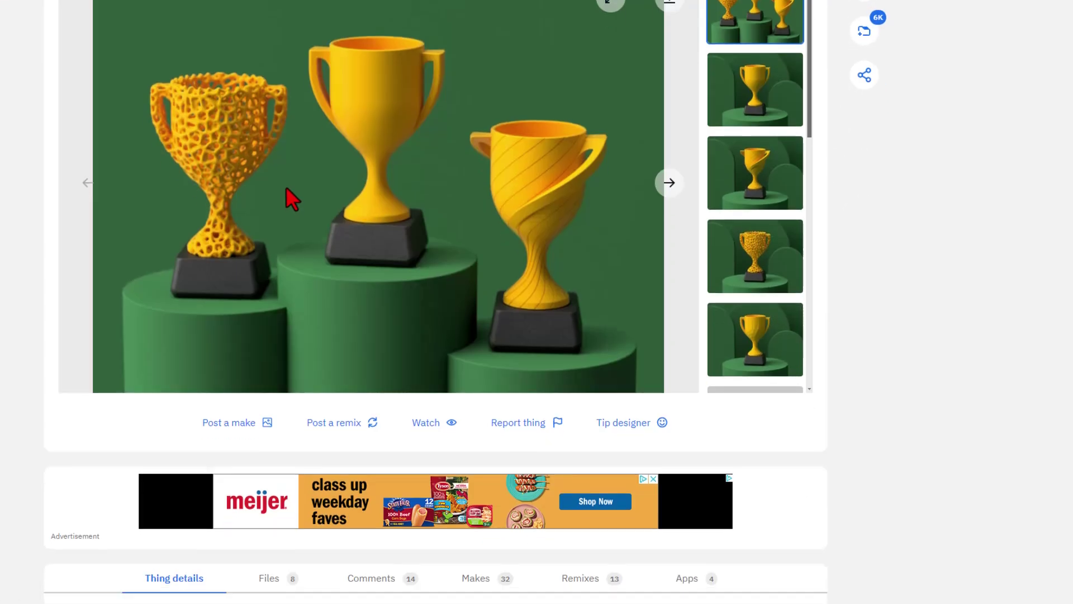
Download Trophy_Collection_2022_-_Flowalistik_-_Original.stl from the design's files into the Downloads folder.
scroll(286, 189, "down", 6)
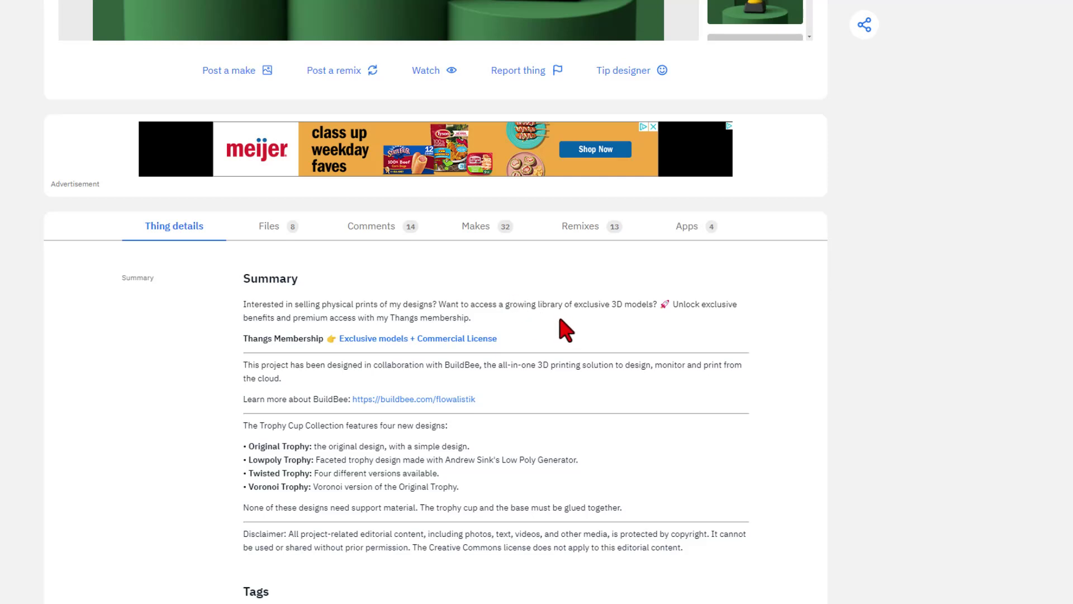
left_click(268, 226)
scroll(323, 289, "down", 1)
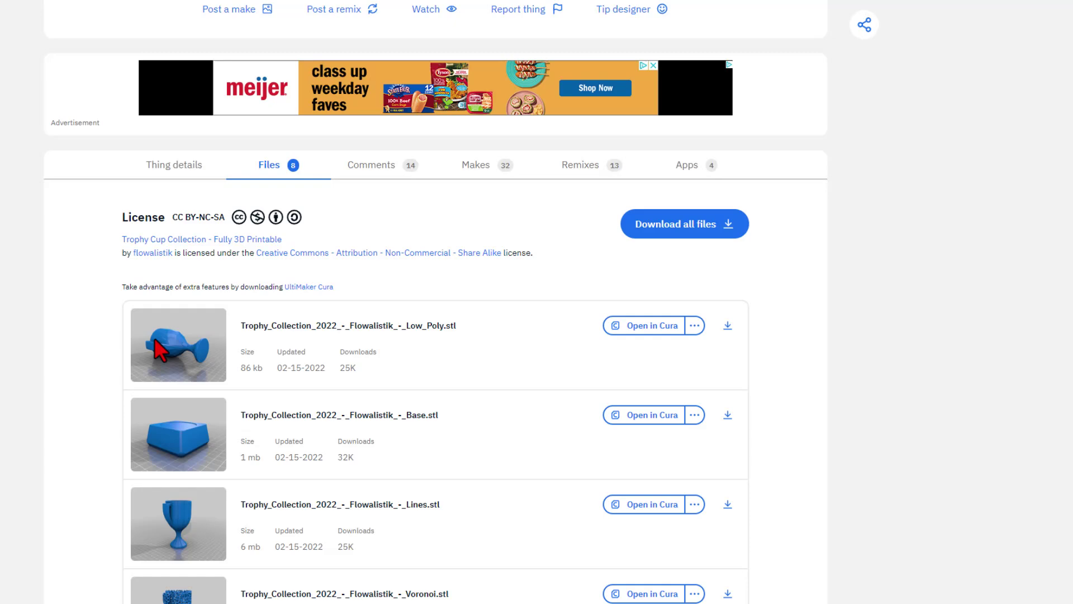
scroll(292, 343, "down", 4)
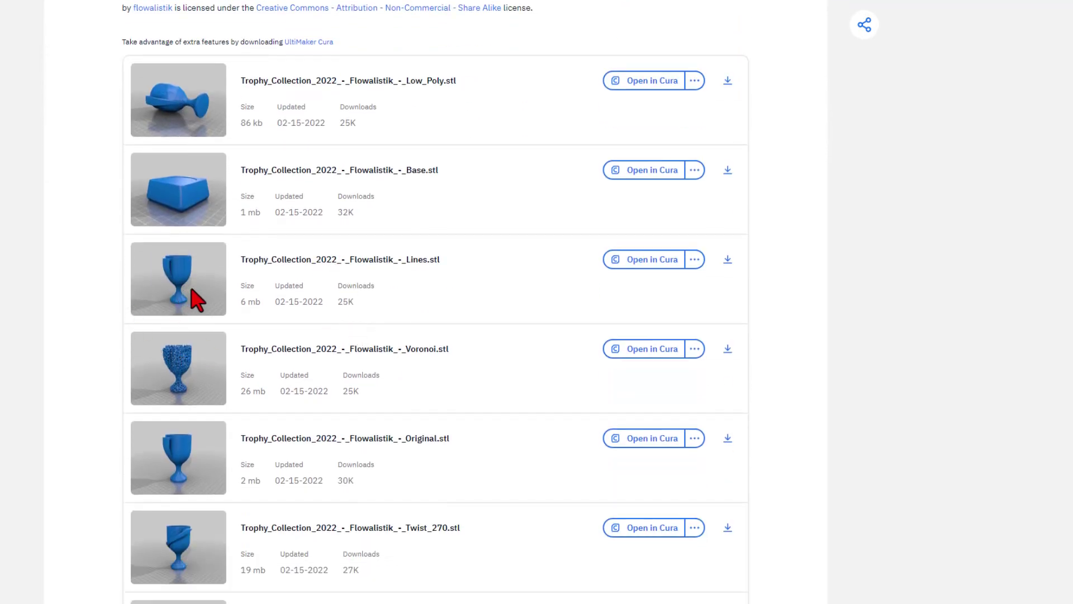
scroll(371, 281, "down", 3)
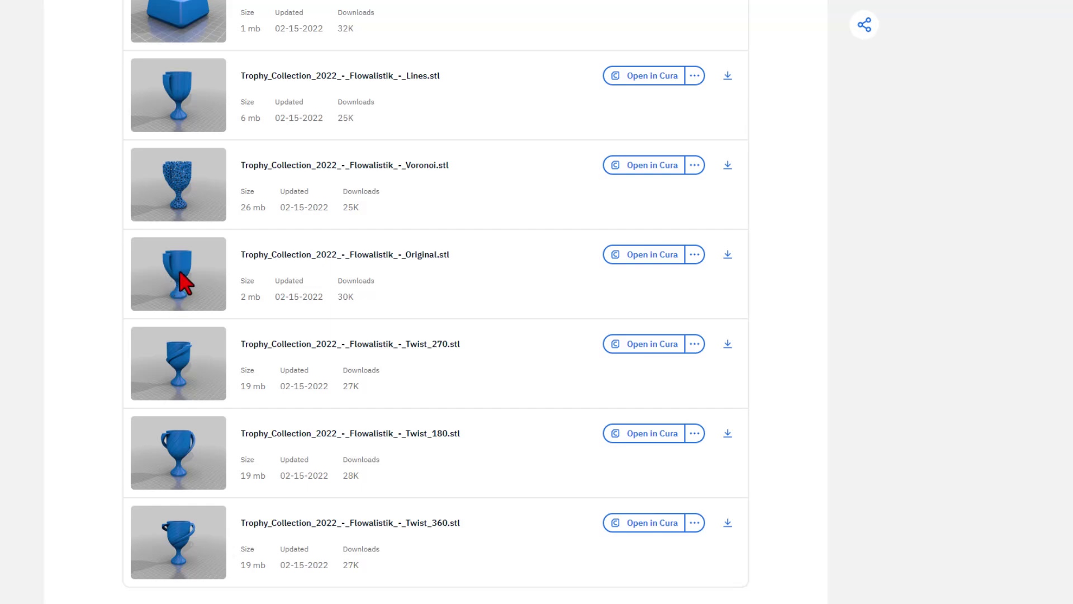
left_click(728, 254)
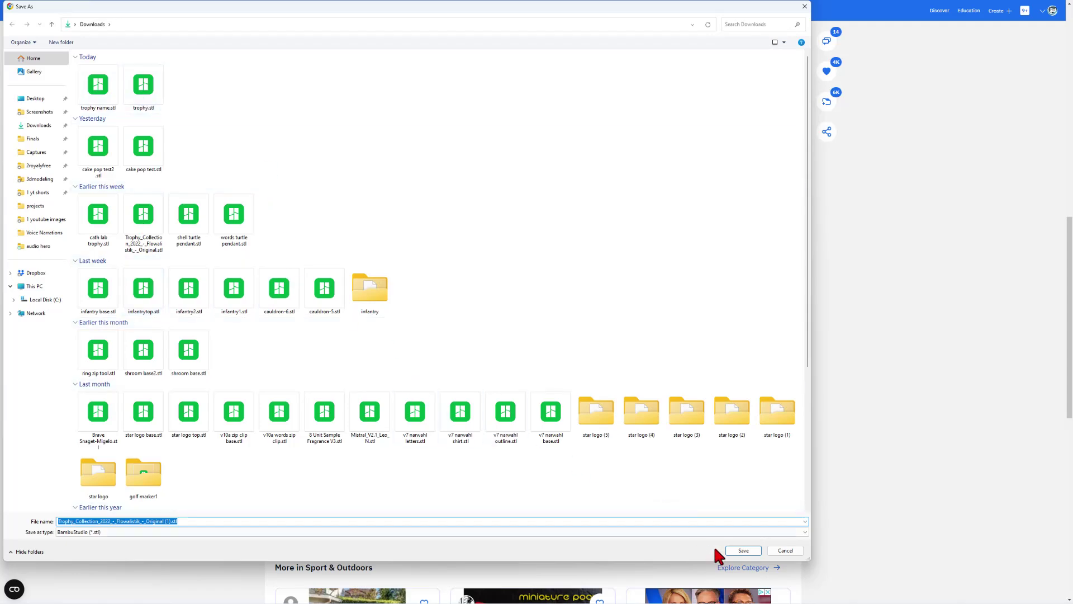
left_click(747, 551)
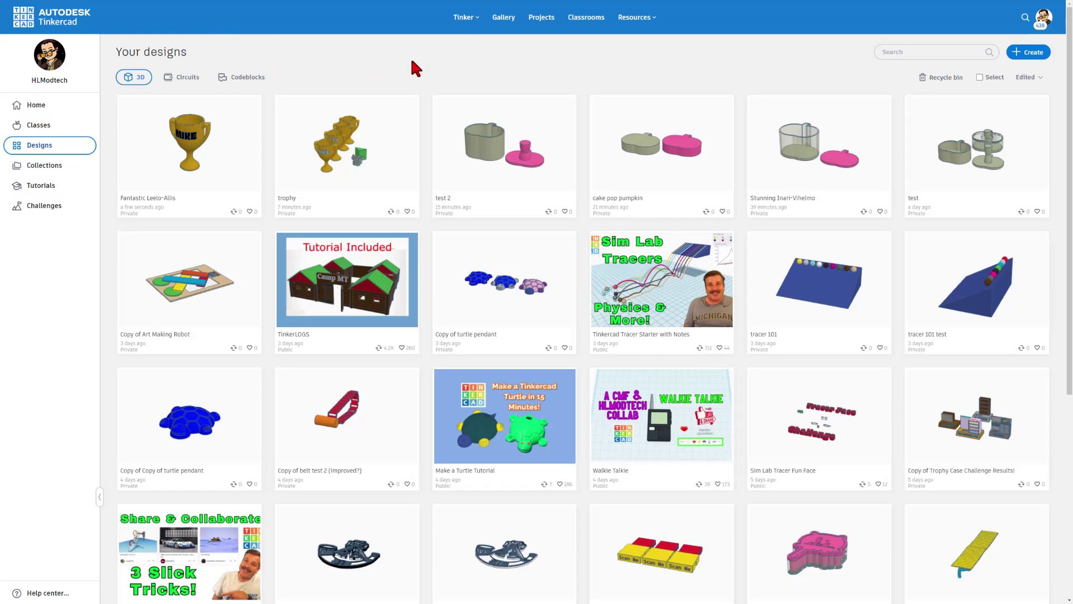
Create a new 3D design in Tinkercad and name it "trophy with name".
left_click(1035, 56)
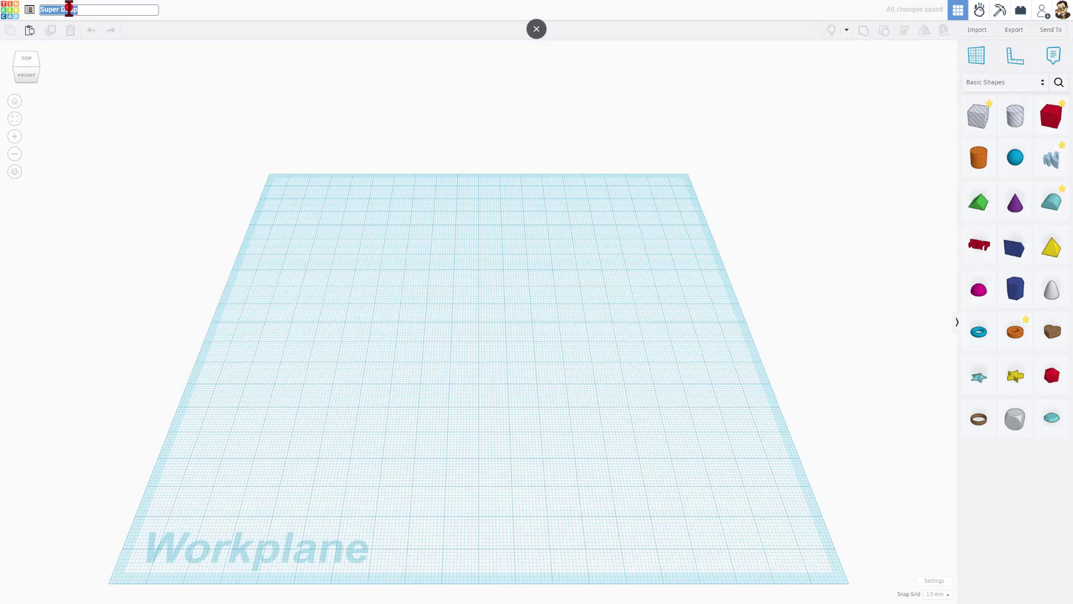
right_click(69, 9)
key("Escape")
type("trophy with name")
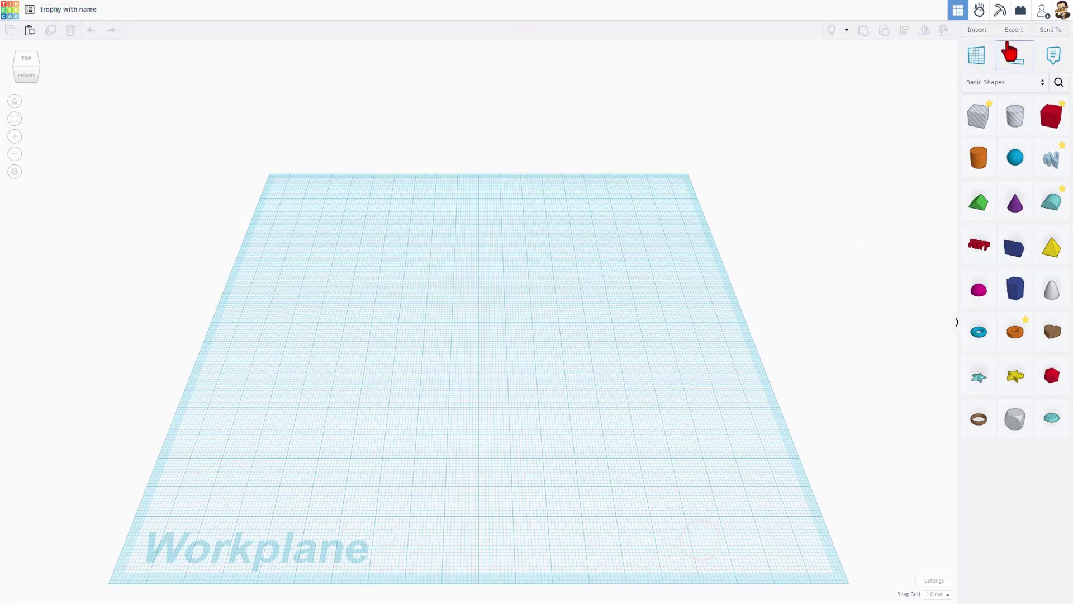
Import Trophy_Collection_2022_-_Flowalistik_-_Original (1).stl in millimeters with its height set to 50.
left_click(977, 30)
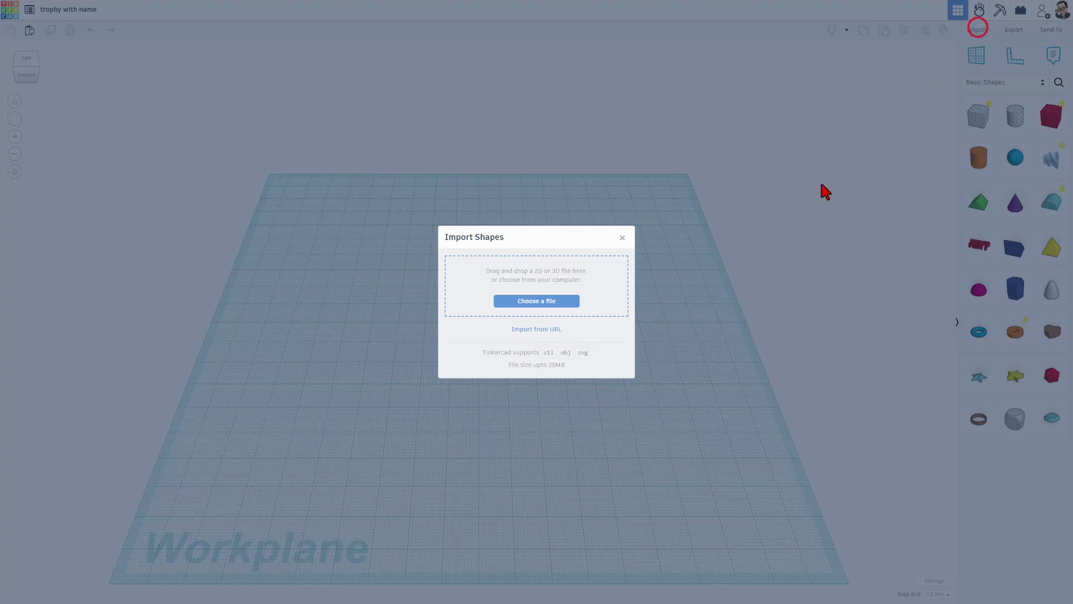
left_click(535, 302)
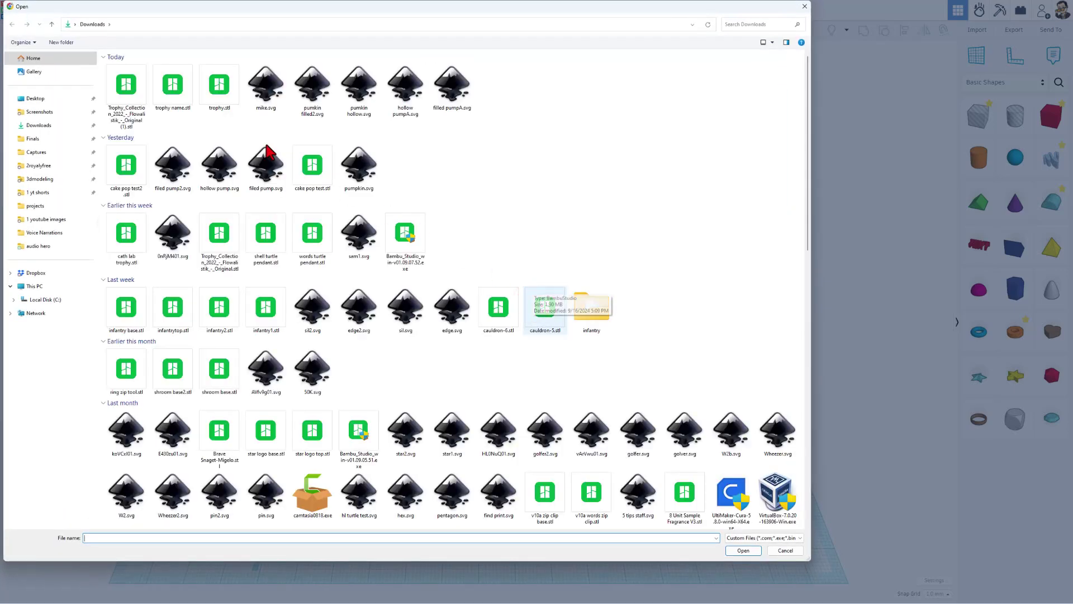
left_click(137, 97)
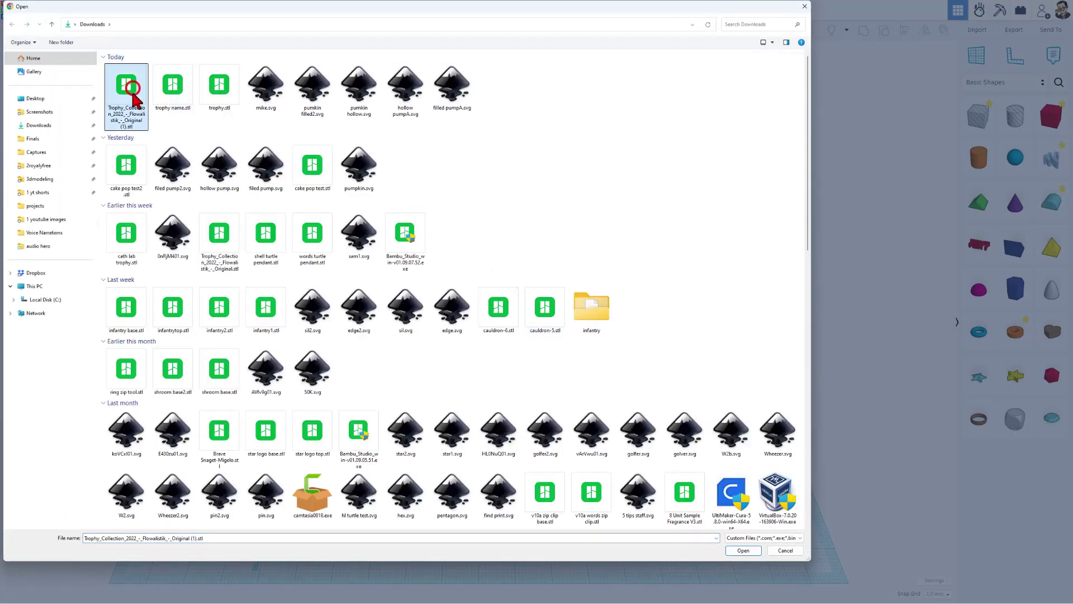
left_click(743, 551)
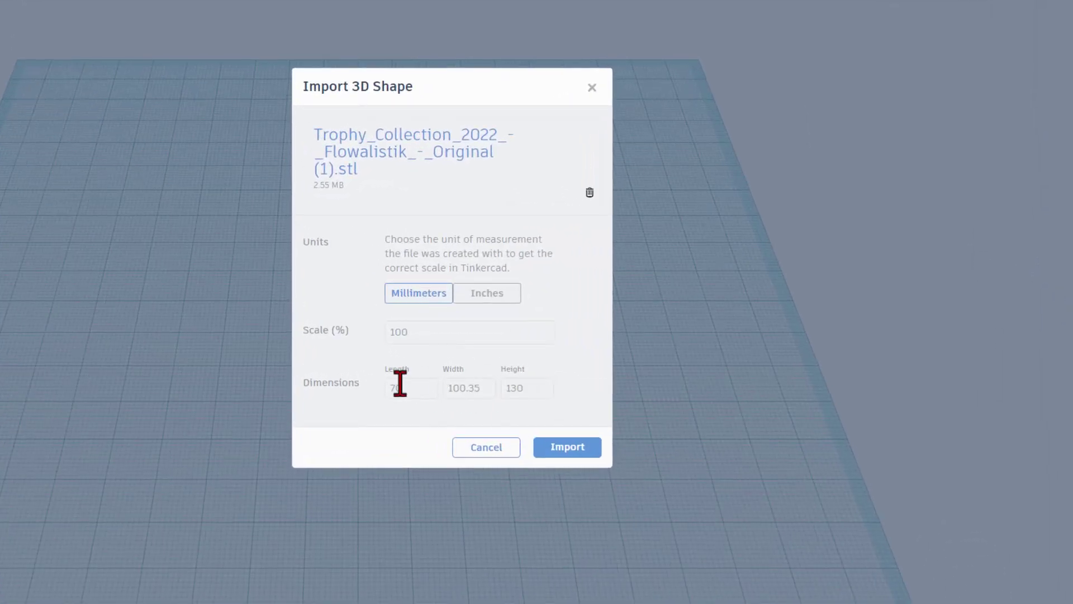
left_click(528, 389)
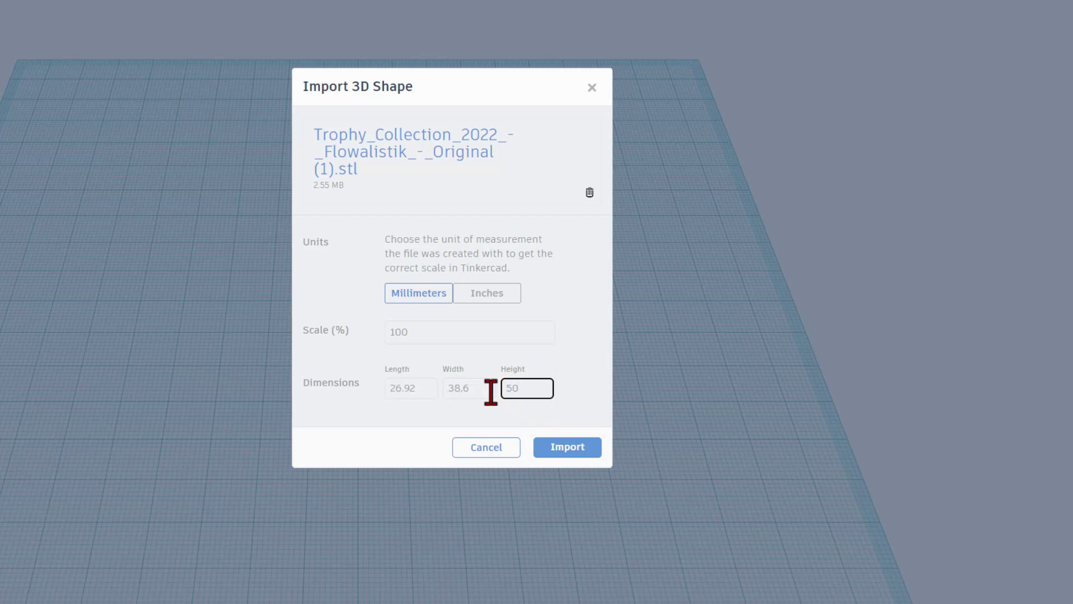
left_click(567, 447)
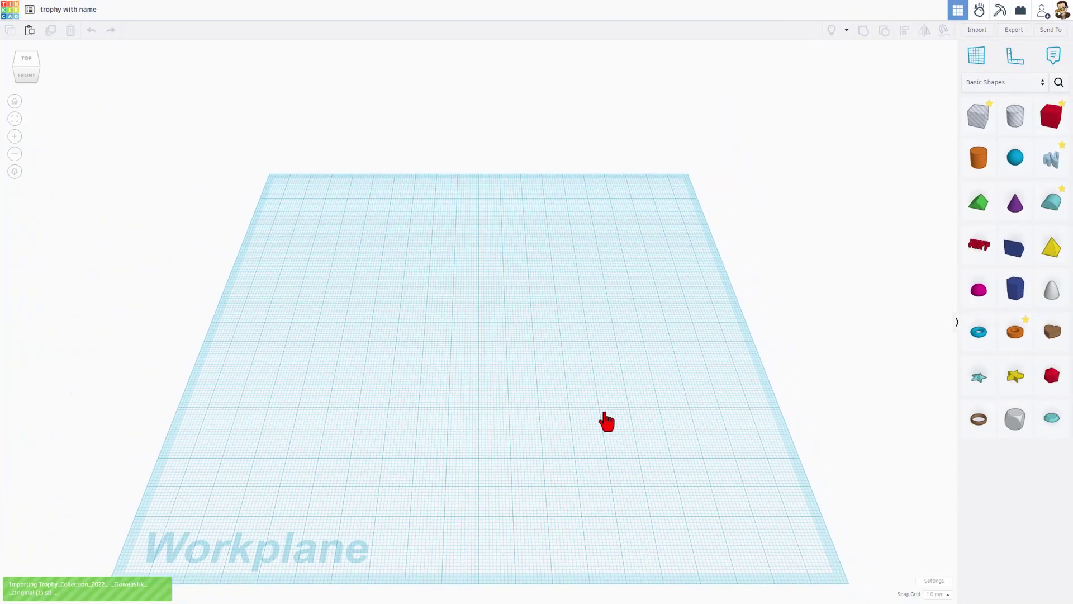
right_click_drag(606, 422, 436, 240)
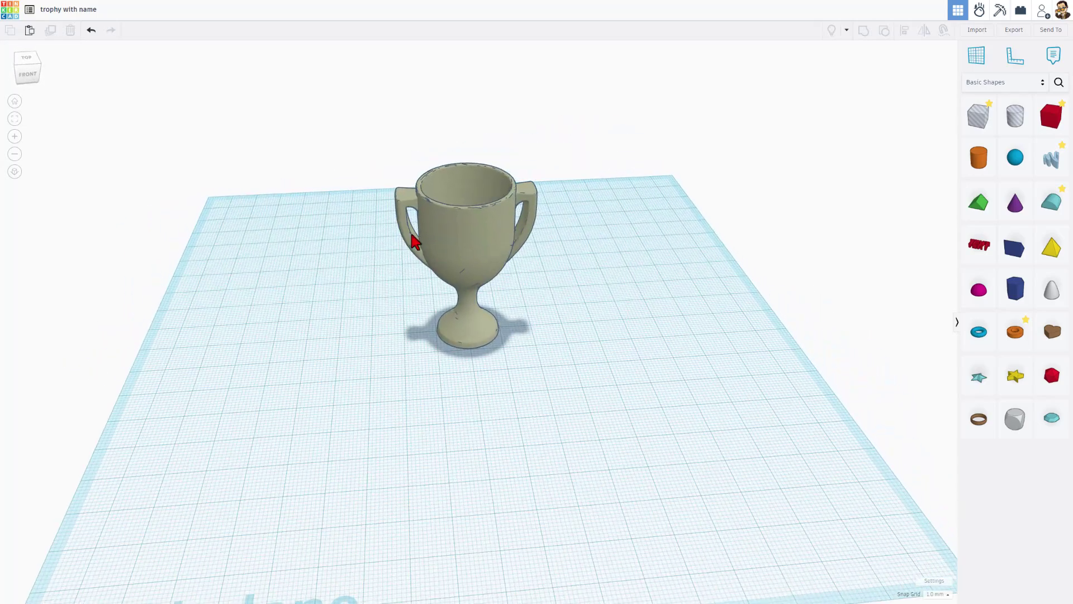
right_click_drag(444, 278, 490, 266)
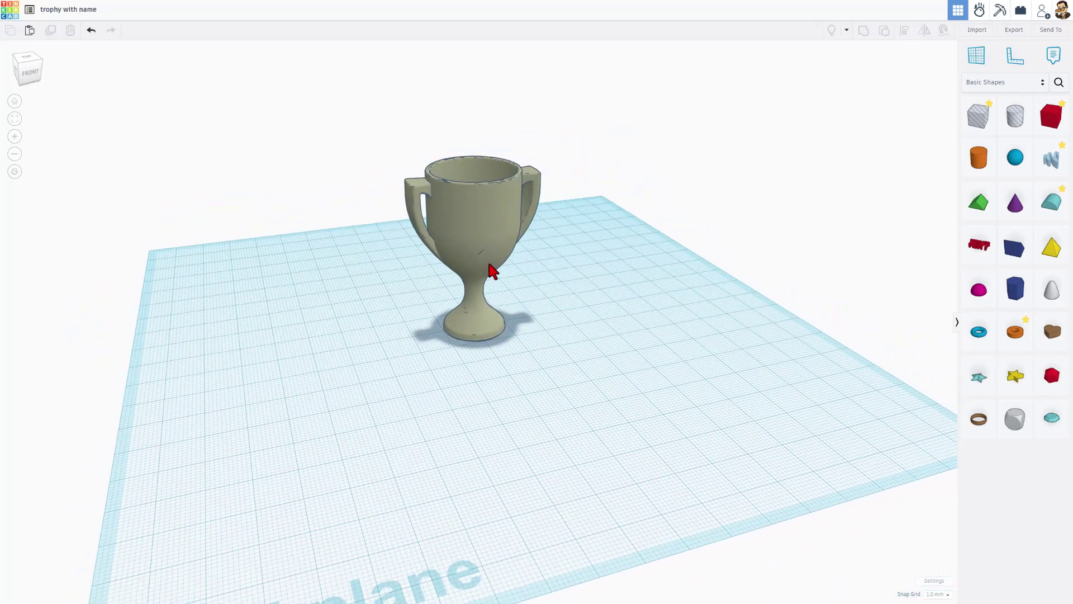
Switch to the blank Canva Instagram post and add a text box containing the recipient's first name.
key("ctrl+Tab")
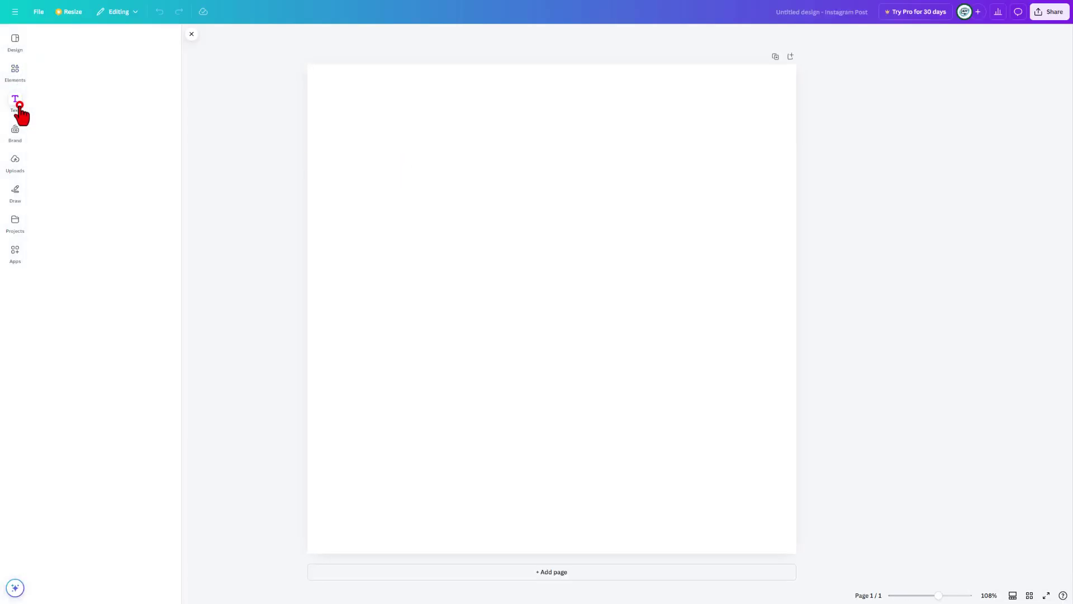
left_click(91, 66)
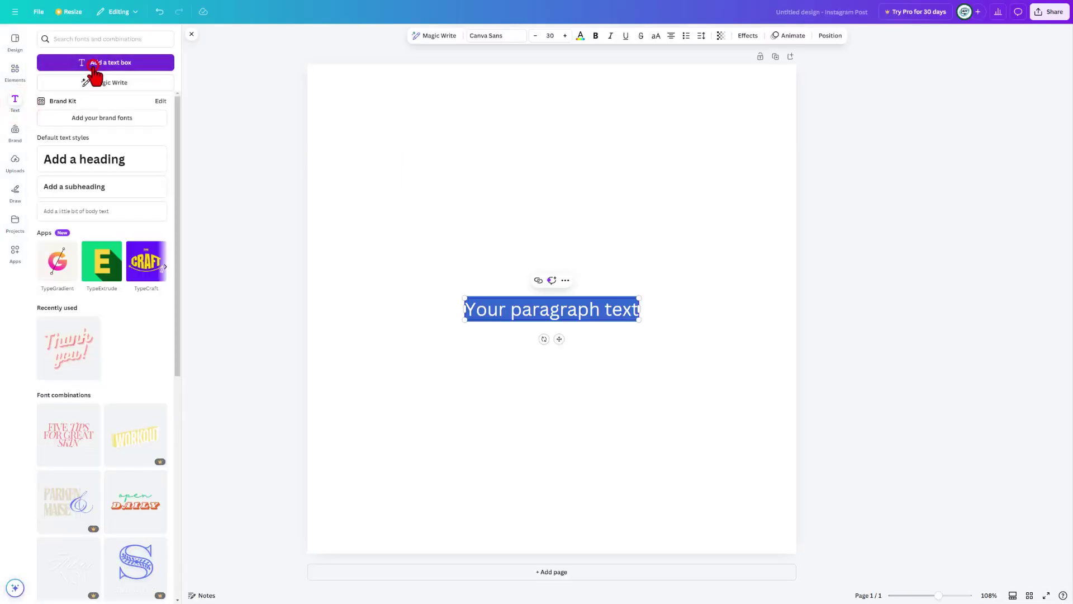
type("Mikre")
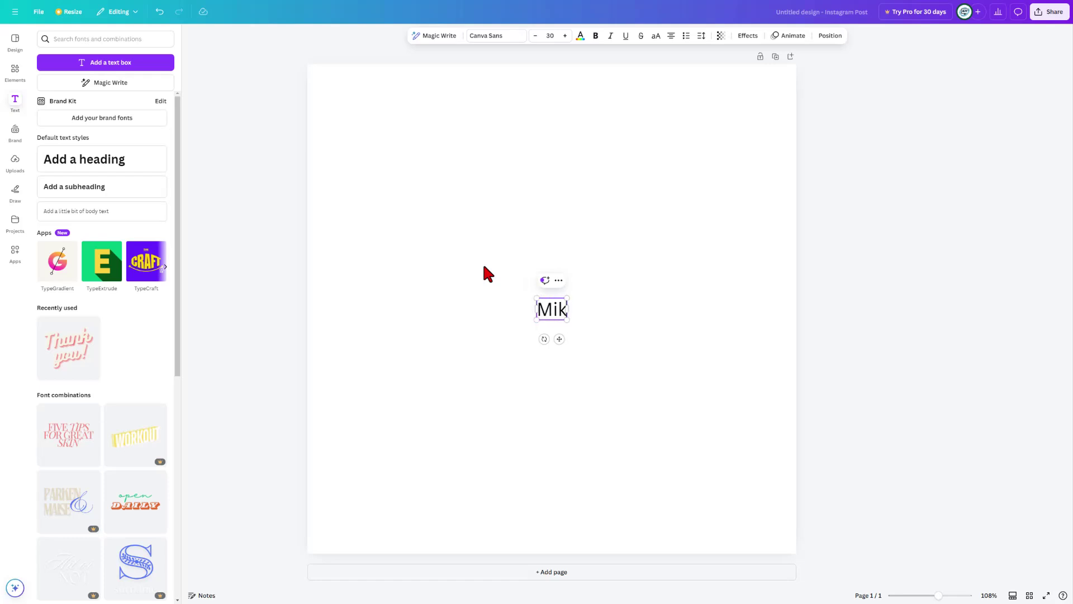
key("BackSpace")
key("BackSpace")
type("e")
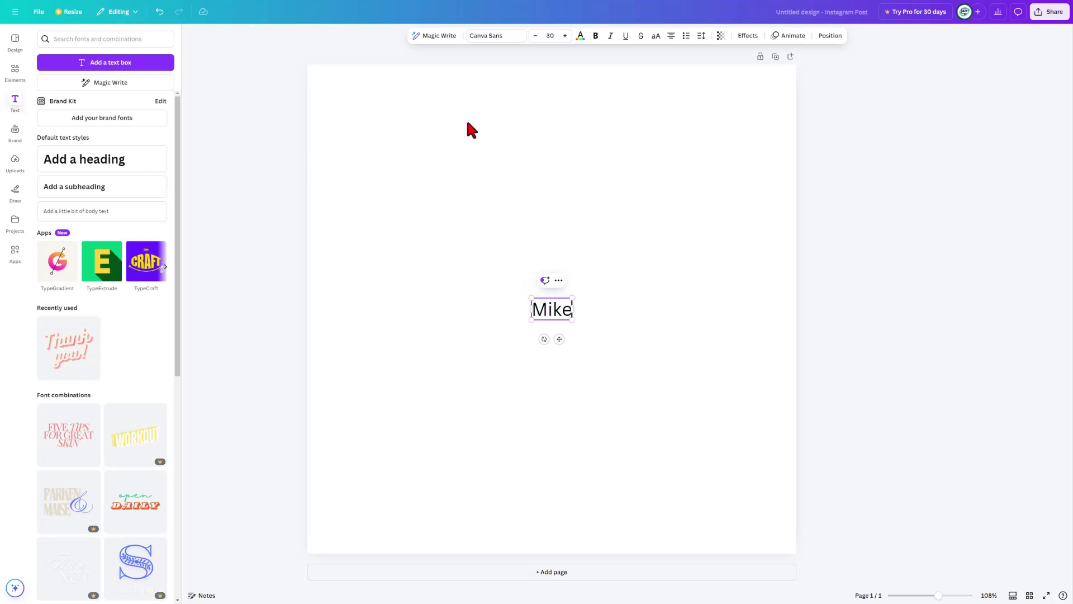
Set the name text to the Dingos Stamp font in uppercase and deselect it.
left_click(480, 35)
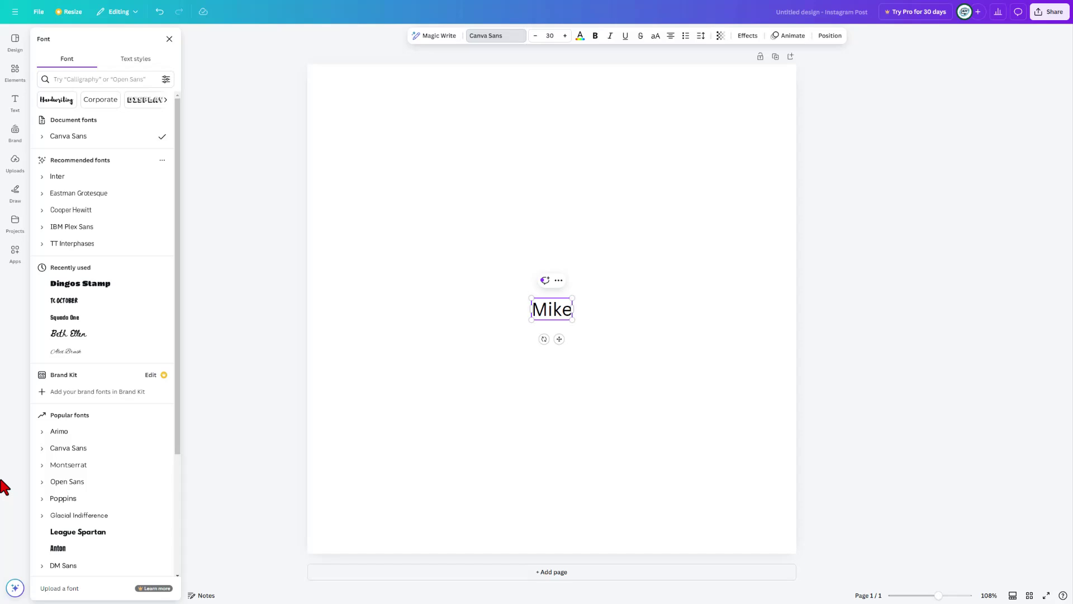
left_click(88, 283)
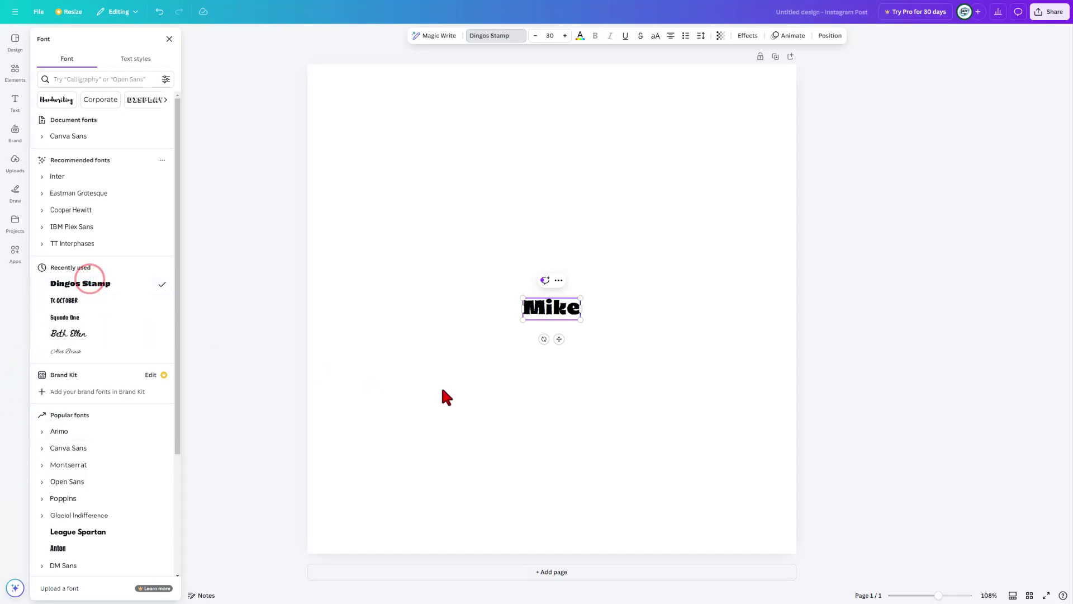
left_click(655, 37)
left_click(650, 309)
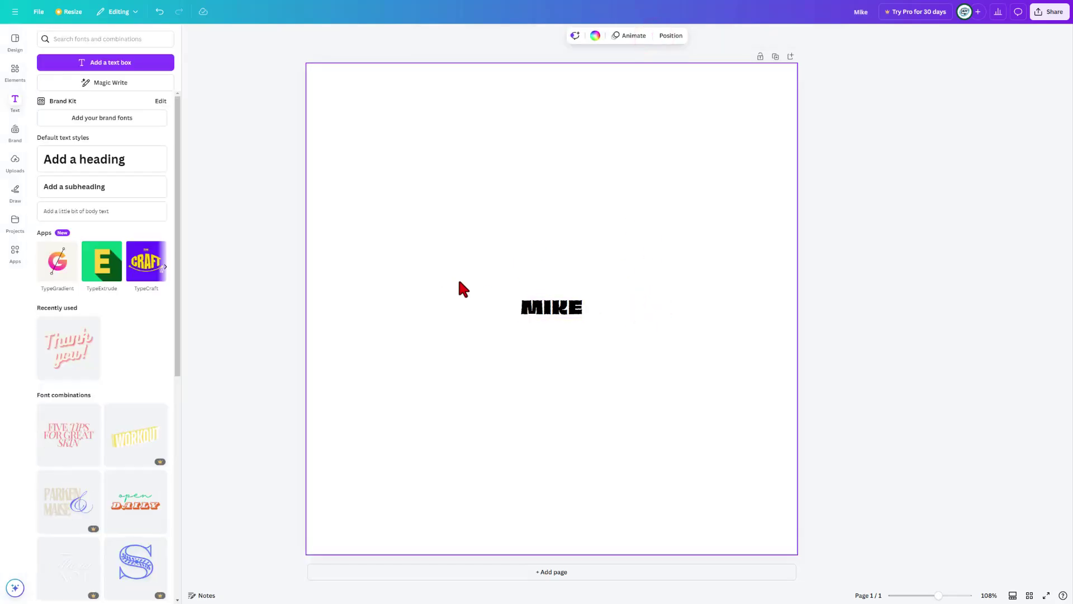
Capture the name text with Snagit and export the capture as a PNG to the Screenshots folder, keeping the original file name.
key("Print")
left_click_drag(517, 293, 588, 320)
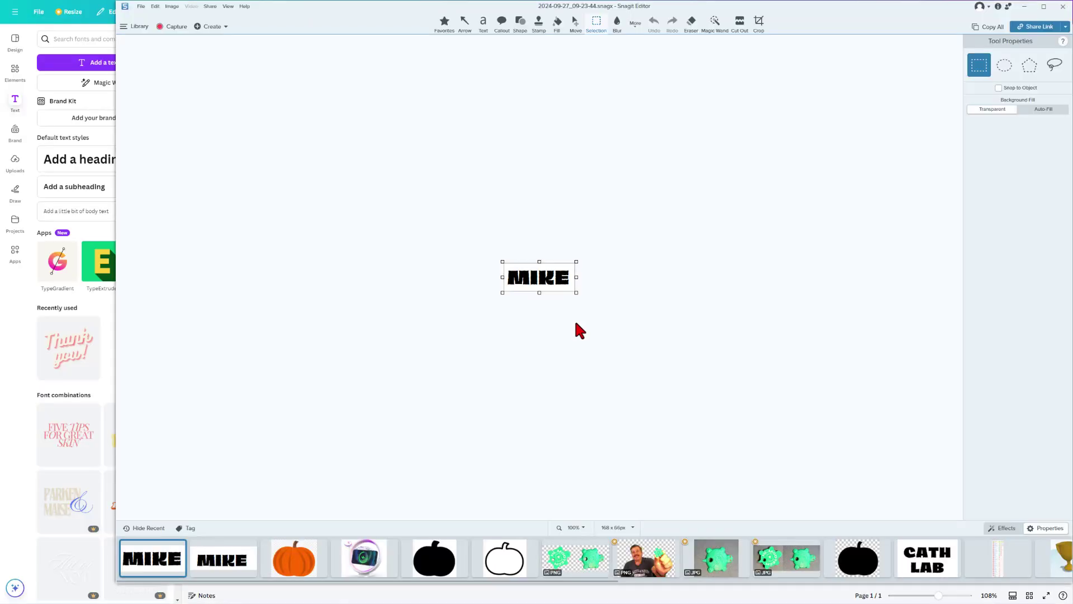
left_click(142, 6)
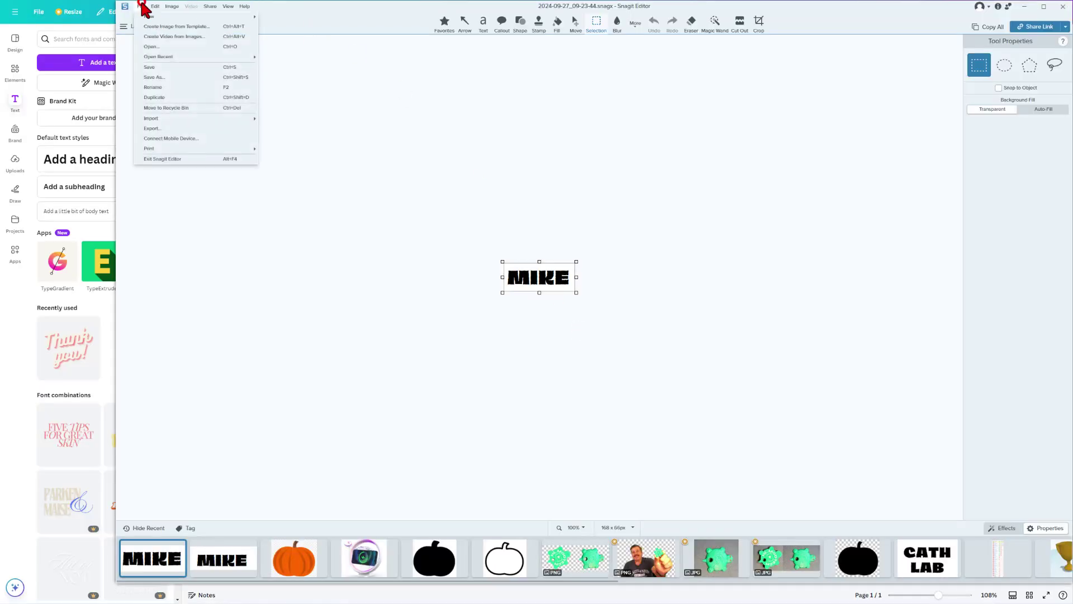
left_click(159, 133)
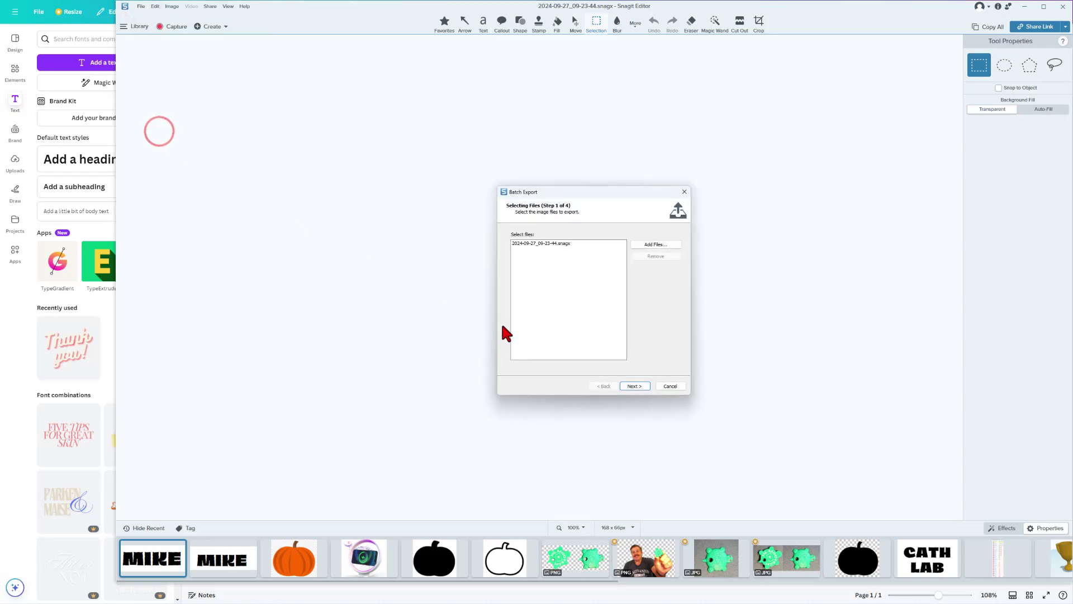
left_click(635, 386)
left_click(635, 386)
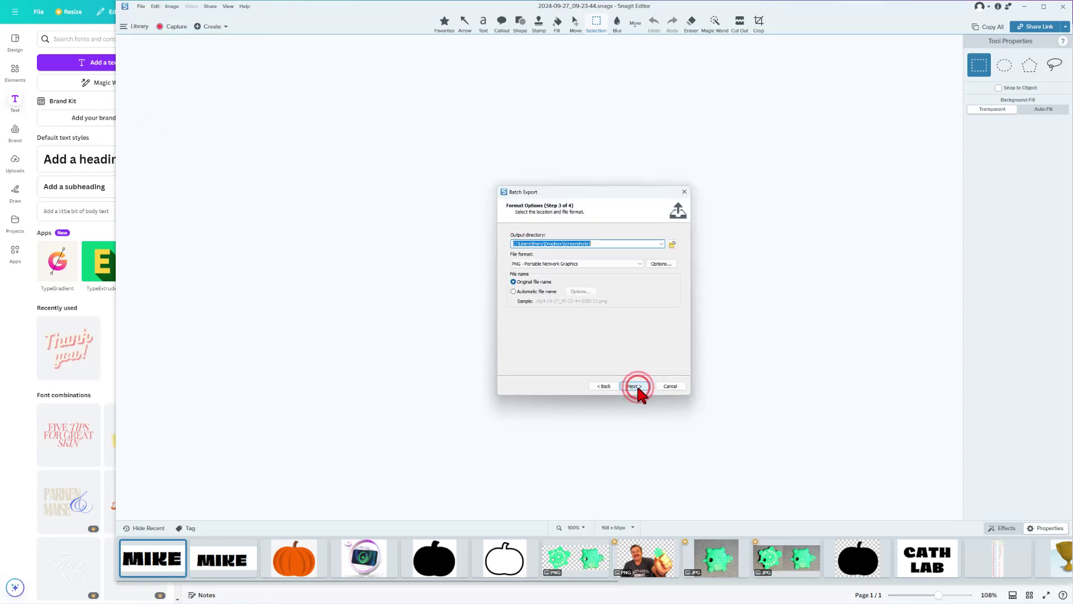
left_click(635, 386)
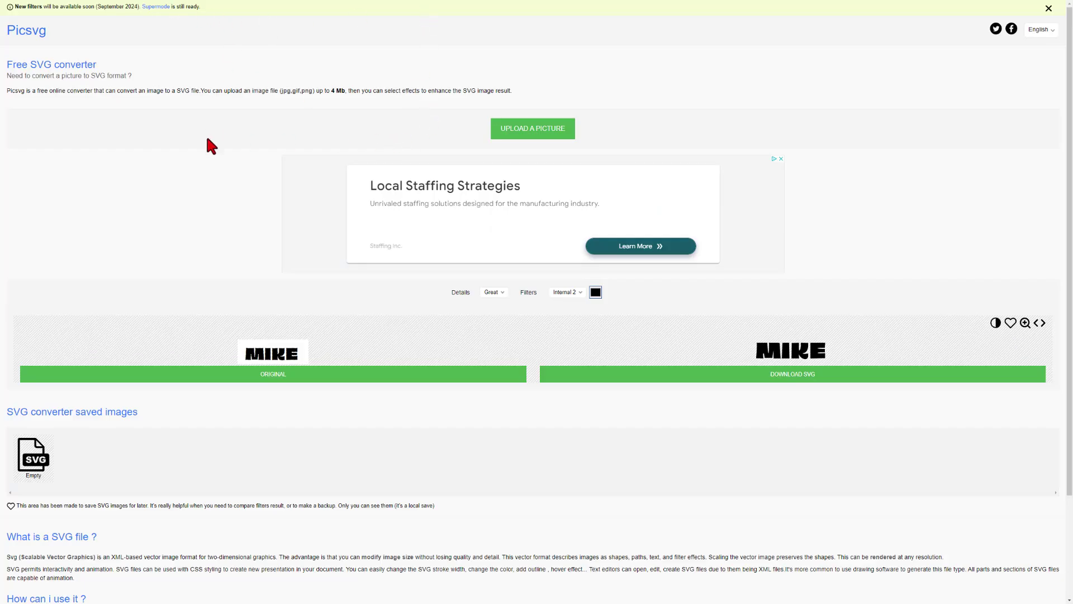
Upload 2024-09-27_09-23-44.png from the Screenshots folder to the Picsvg converter.
left_click(549, 126)
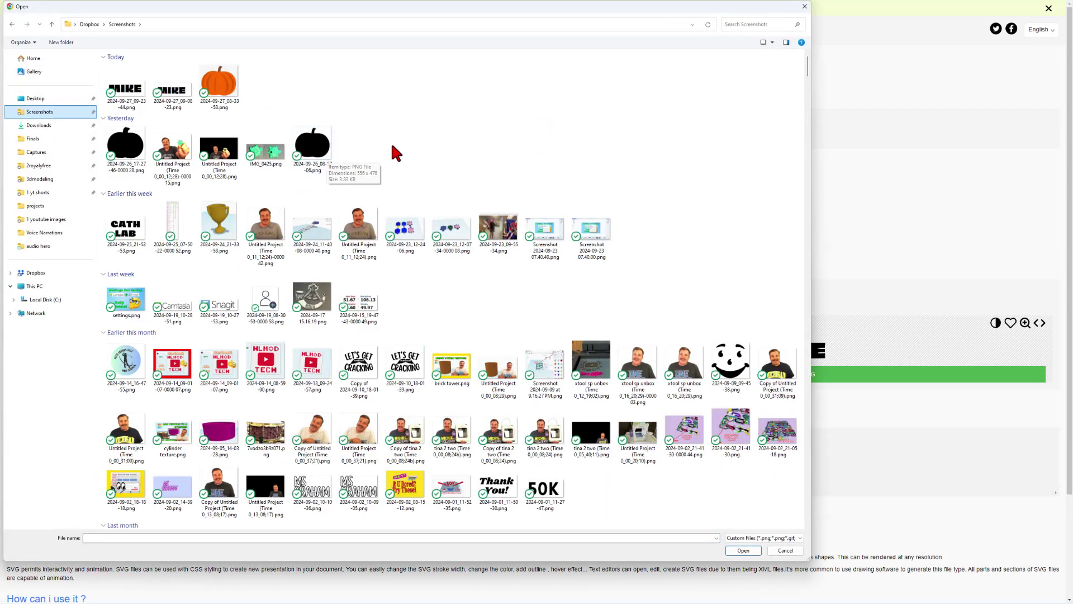
left_click(142, 108)
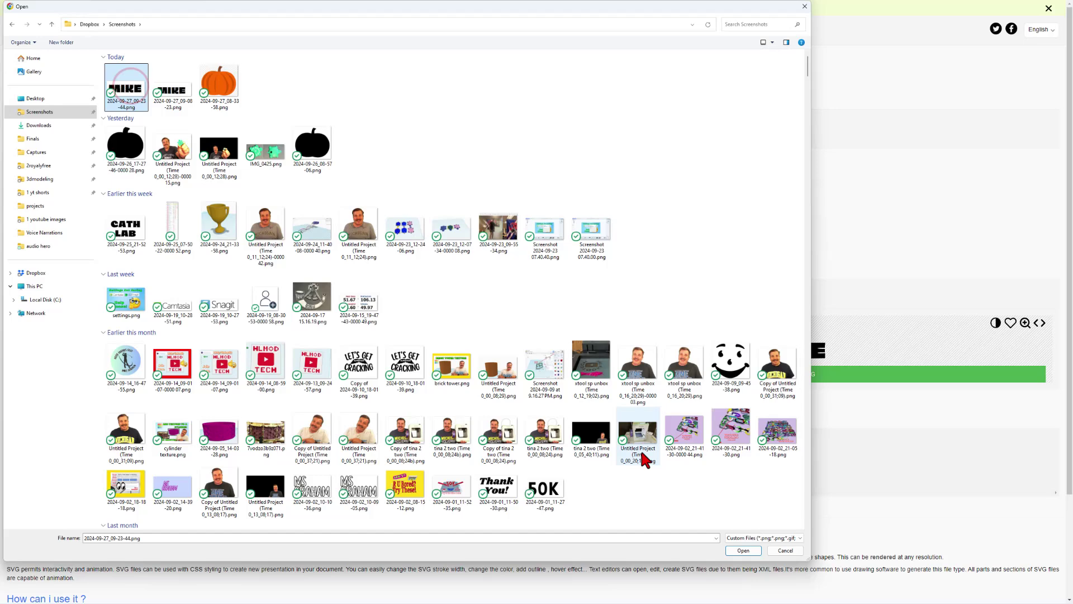
left_click(738, 551)
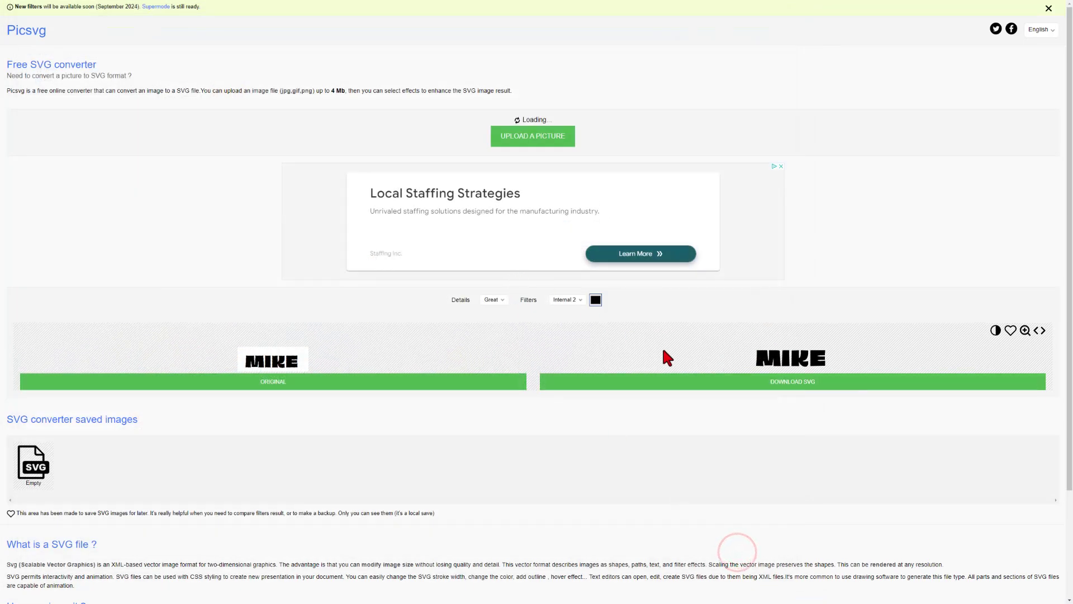
Convert the picture with the Internal 2 filter and download the SVG to Downloads as mike2.
left_click(560, 293)
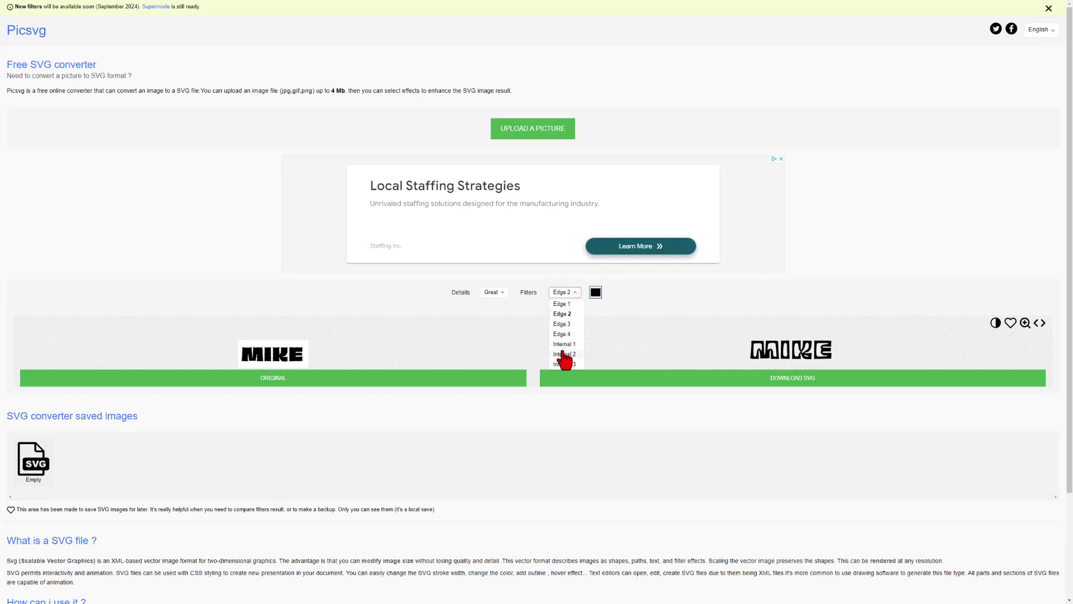
left_click(563, 354)
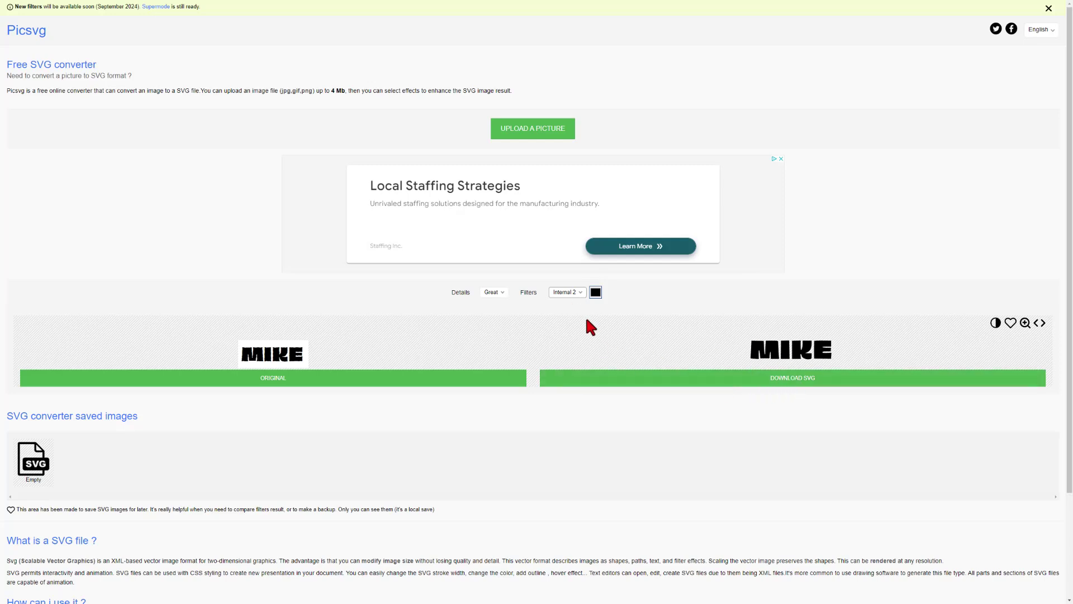
left_click(776, 379)
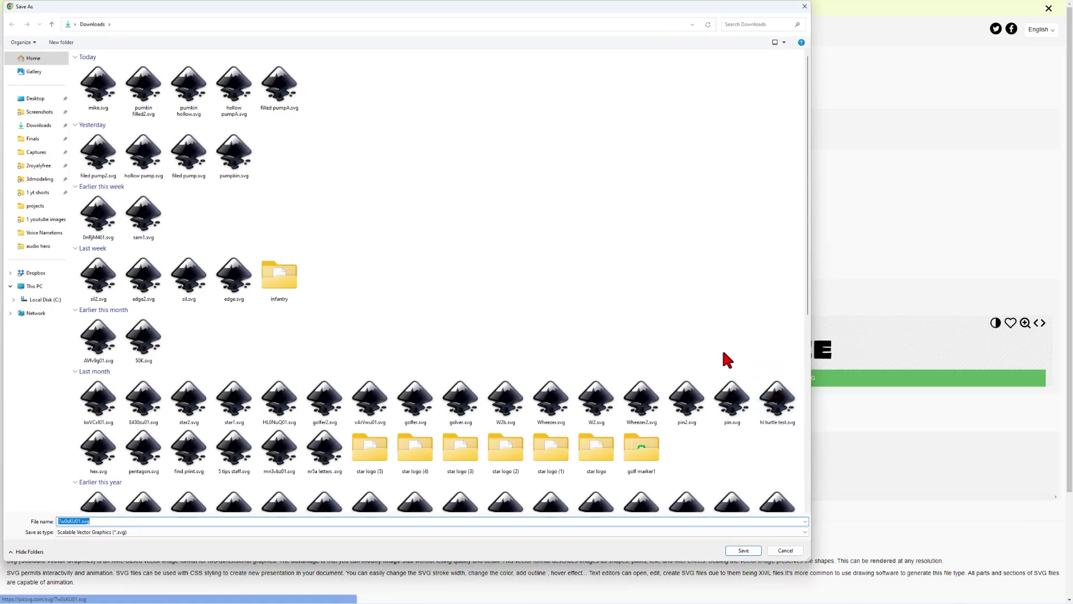
type("mike2")
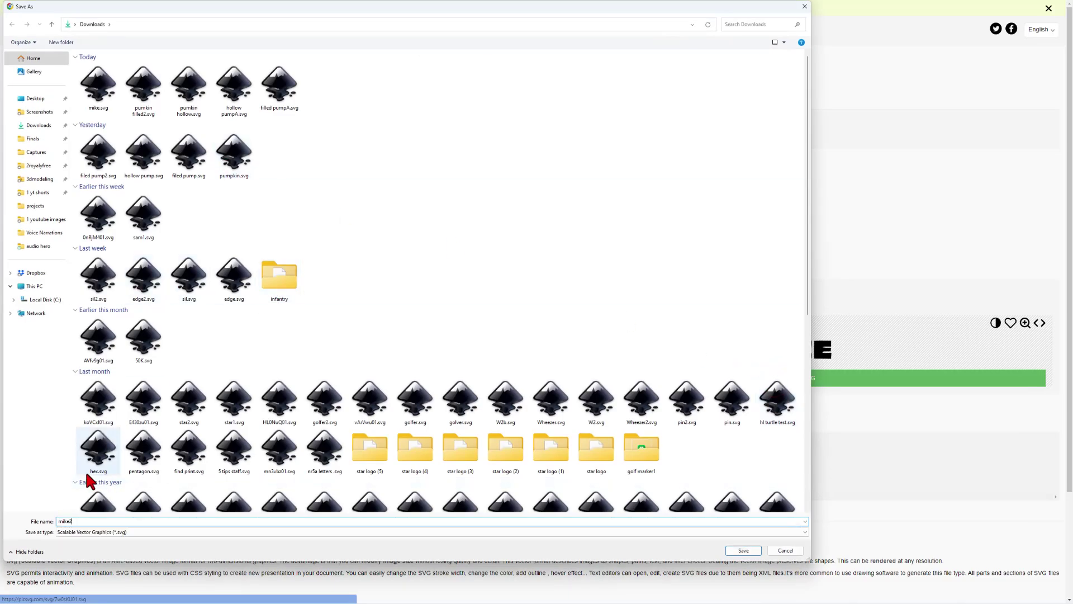
key("Return")
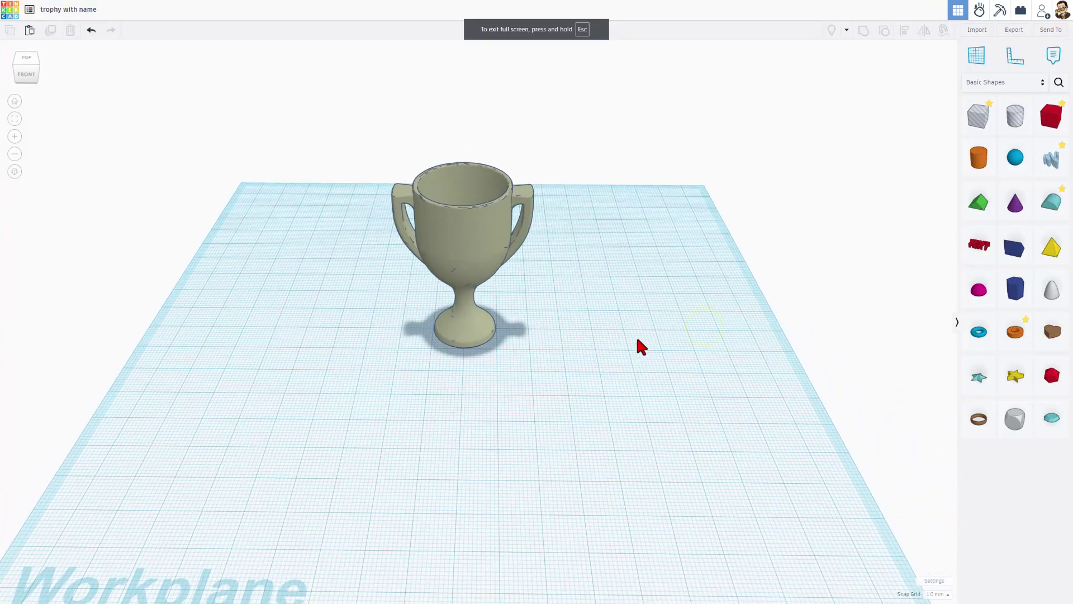
In the Tinkercad trophy design, import mike2.svg centered on Art with a width of 25.
left_click(976, 30)
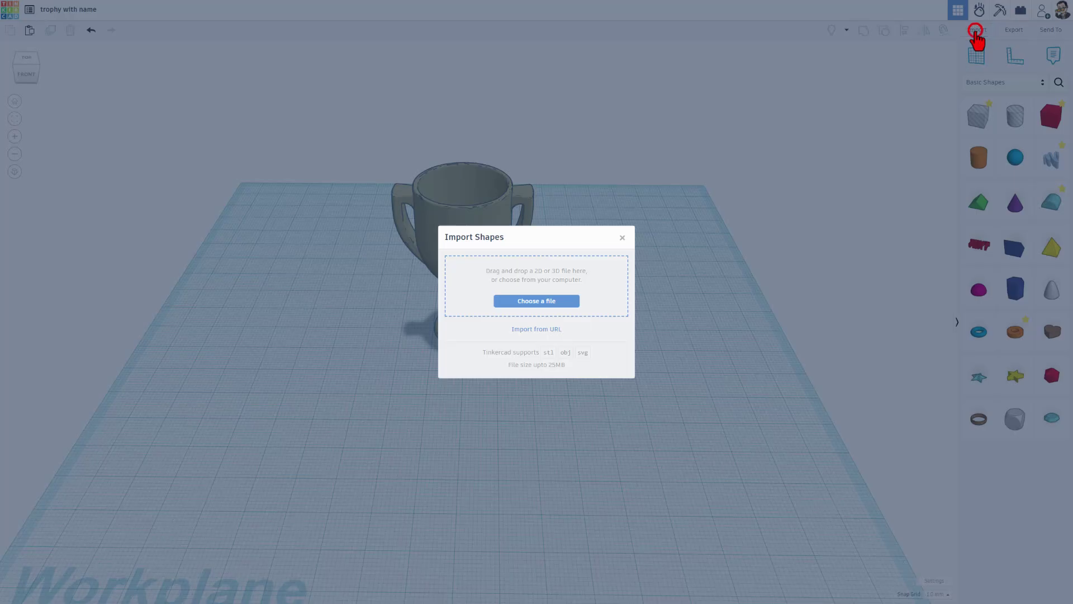
left_click(534, 301)
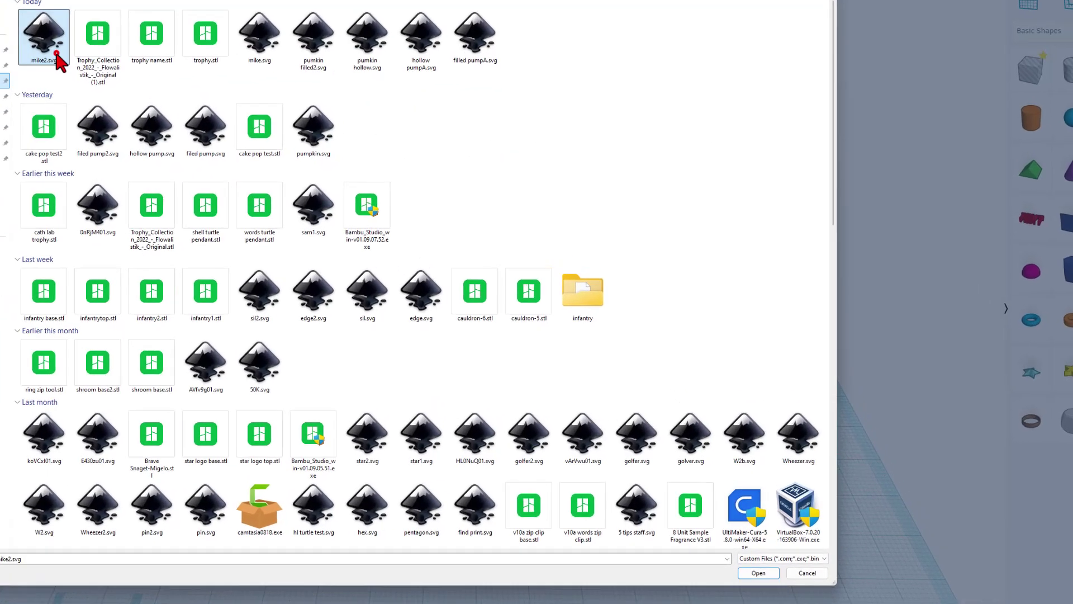
double_click(127, 88)
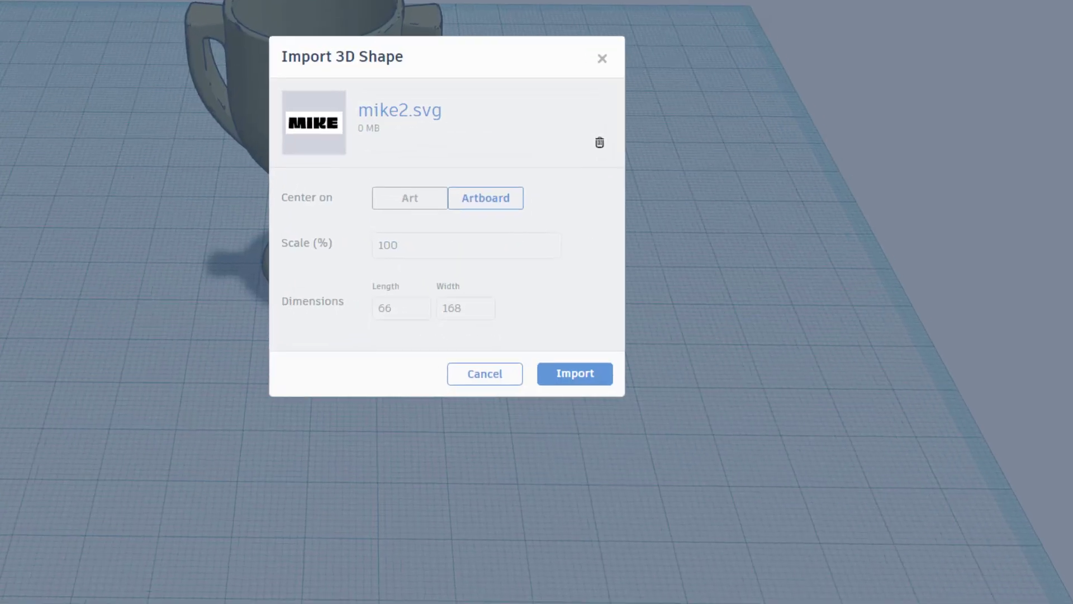
left_click(384, 188)
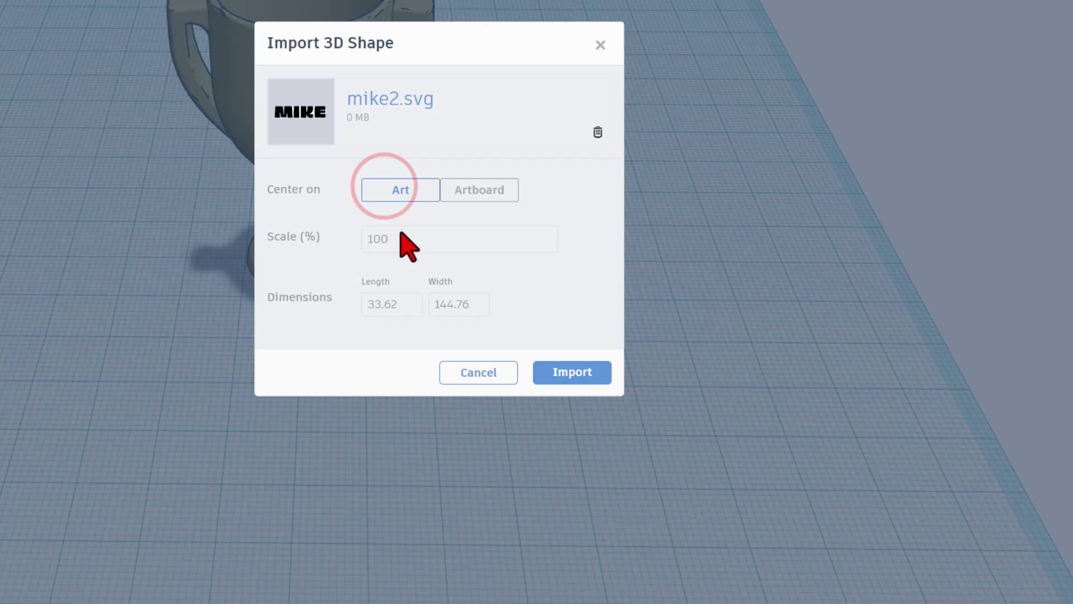
left_click(473, 305)
left_click_drag(474, 305, 431, 307)
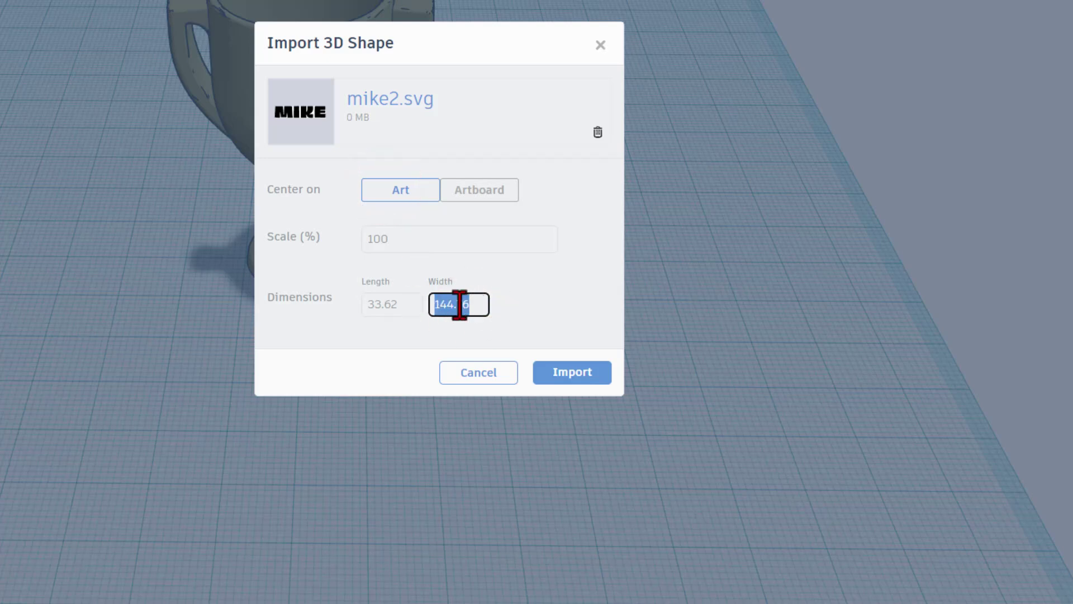
type("25")
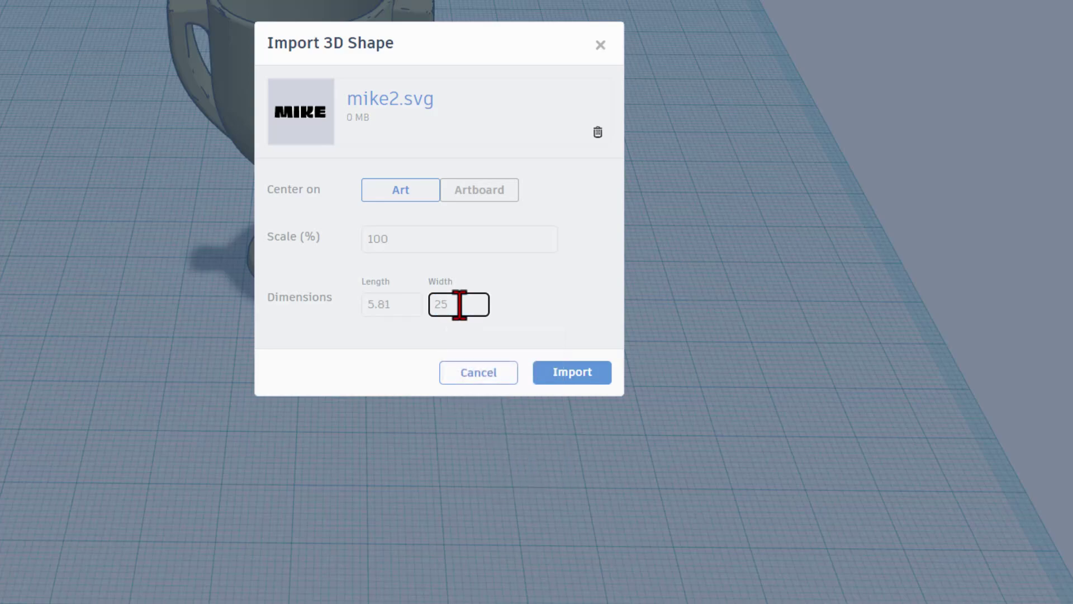
left_click(572, 373)
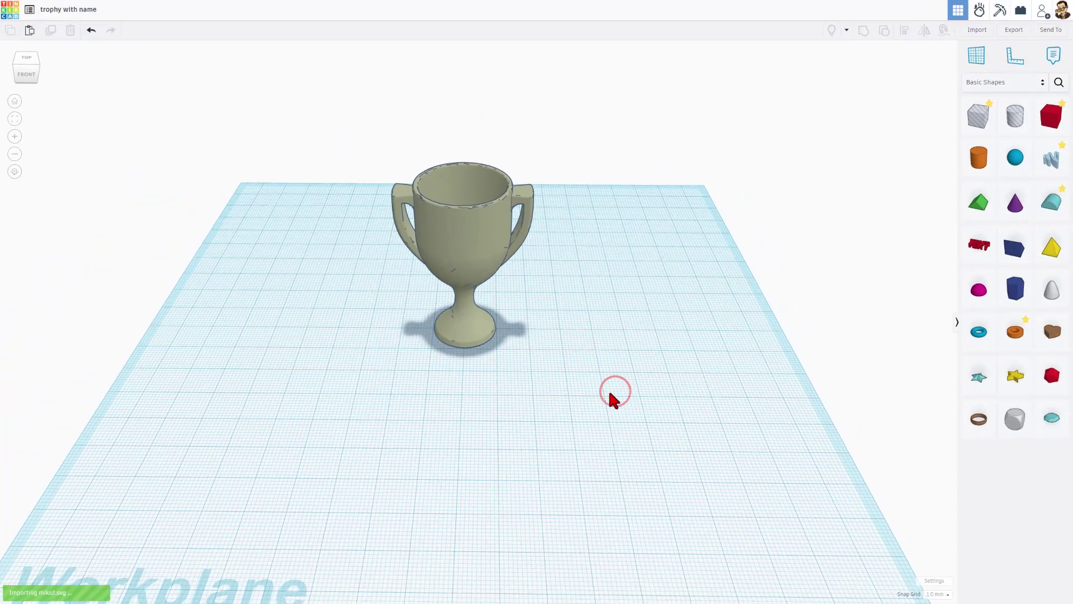
Rotate the imported name shape so it stands upright with its letters facing the front.
right_click_drag(542, 385, 388, 341)
left_click_drag(371, 316, 301, 273)
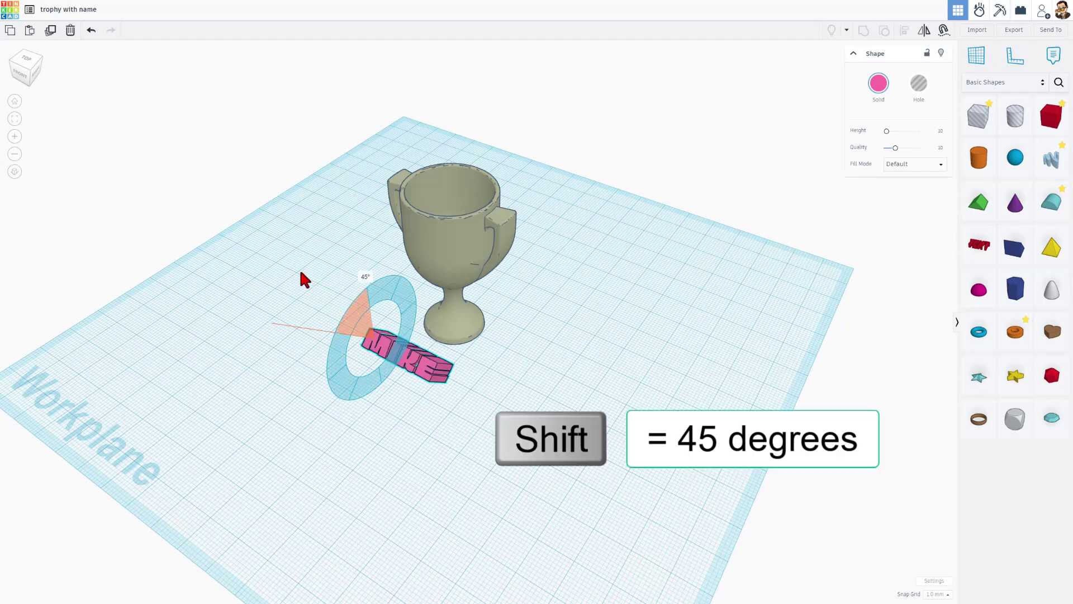
left_click_drag(287, 359, 283, 414, "shift")
right_click_drag(365, 417, 473, 363)
Align the name shape and the cup to their shared side-to-side center.
left_click_drag(307, 110, 615, 391)
key("l")
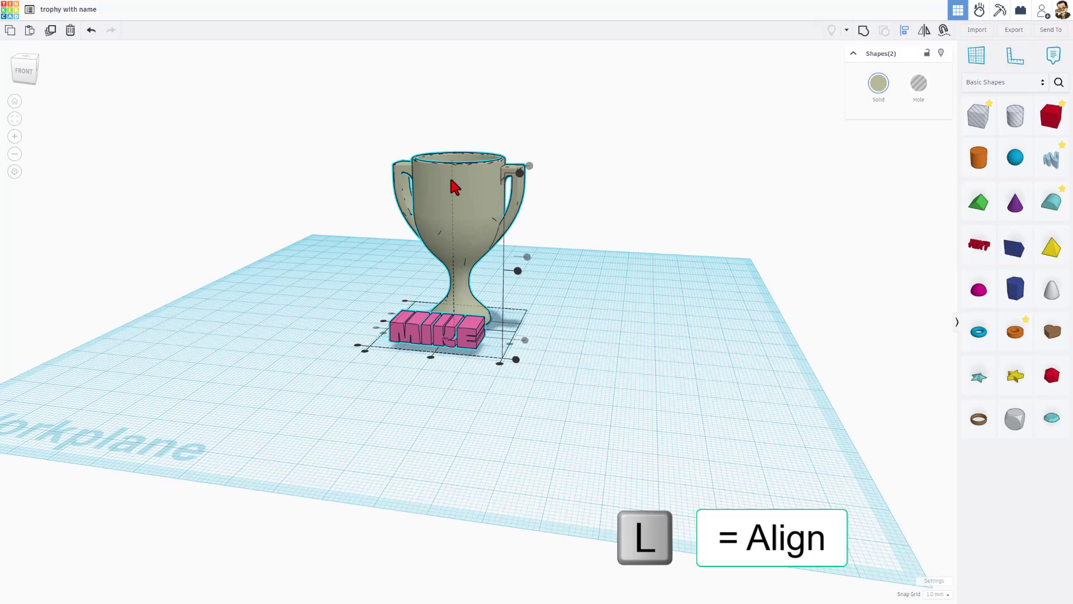
right_click_drag(446, 186, 475, 232)
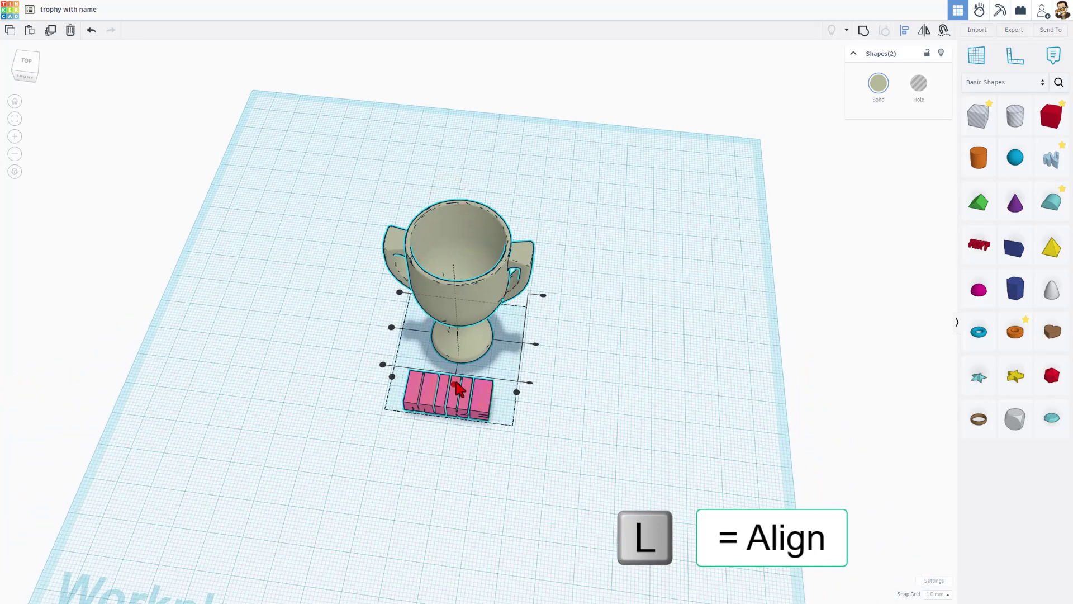
left_click(472, 391)
Raise the name shape to the height of the cup's bowl and move it back until it embeds in the front wall.
right_click_drag(556, 407, 439, 285)
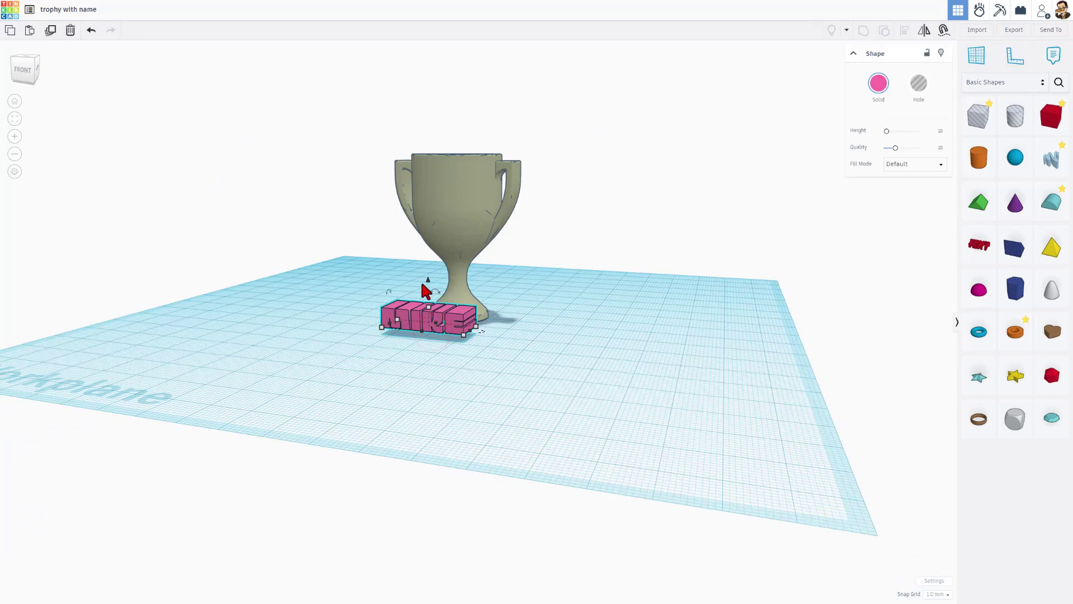
left_click_drag(427, 282, 462, 165)
mouse_move(435, 212)
left_mouse_down()
mouse_move(433, 201)
mouse_move(426, 217)
left_mouse_up()
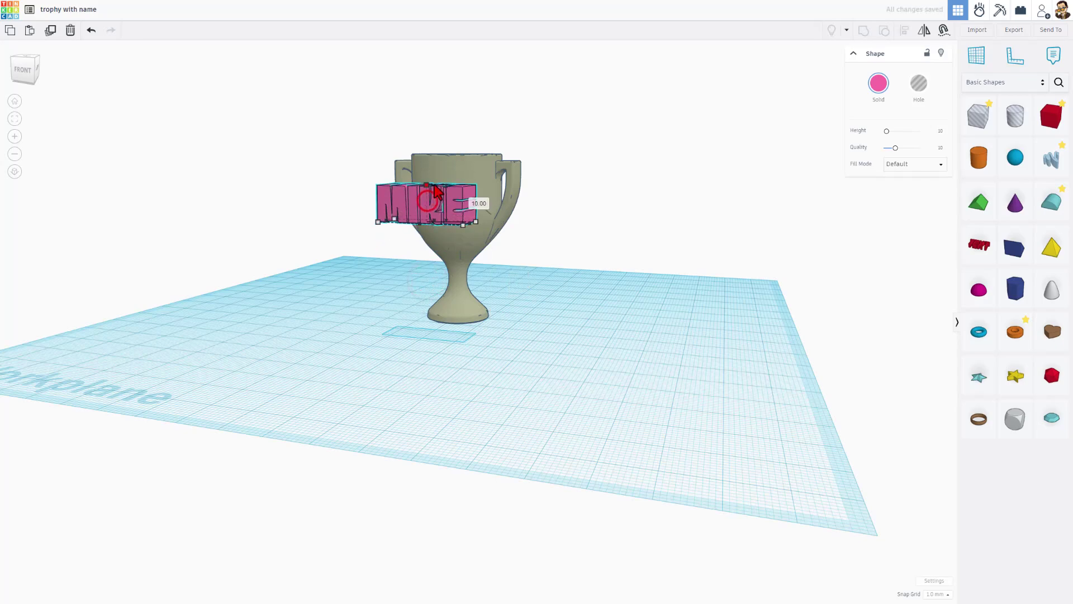
right_click_drag(426, 217, 520, 268)
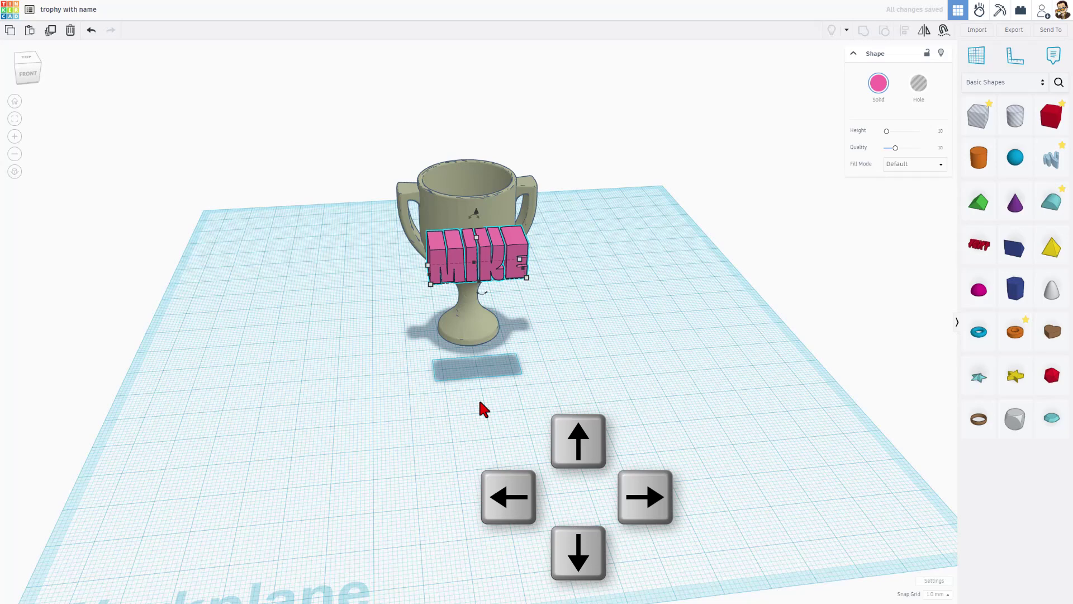
key("Up")
key("Up")
key("Up")
key("Up")
key("Up")
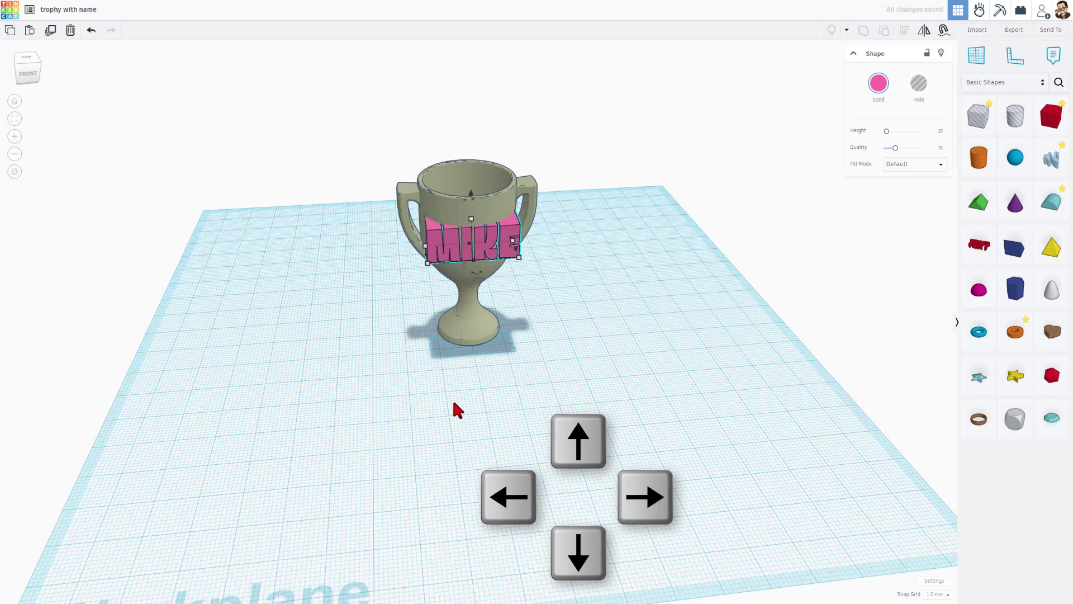
Narrow the name shape so it fits within the bowl's front and center it side to side on the cup again.
mouse_move(427, 256)
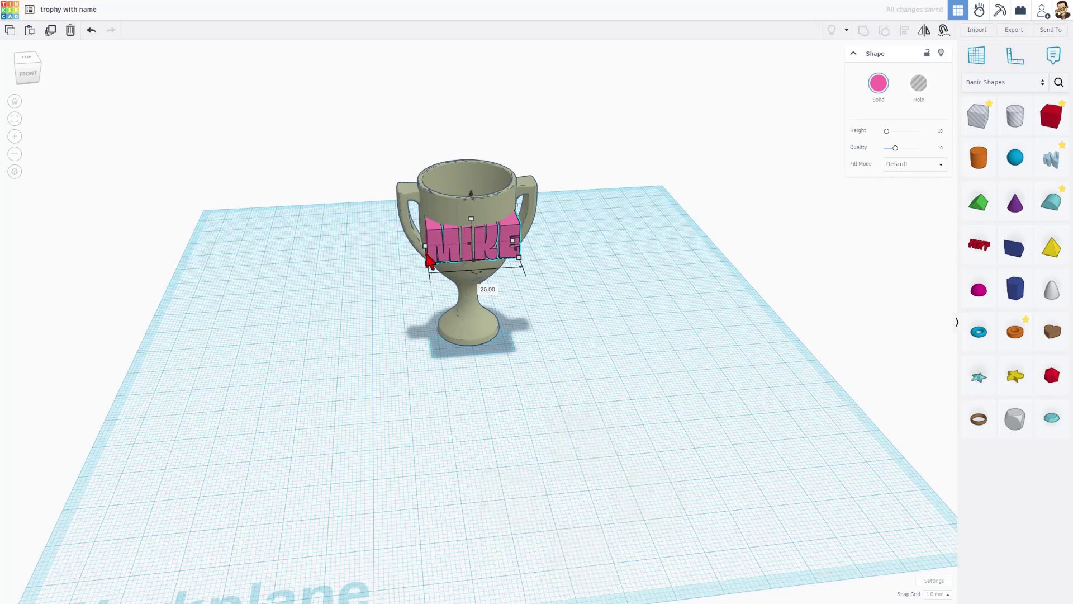
mouse_move(427, 256)
left_mouse_down()
mouse_move(510, 249)
mouse_move(510, 239)
left_mouse_up()
left_click(563, 293)
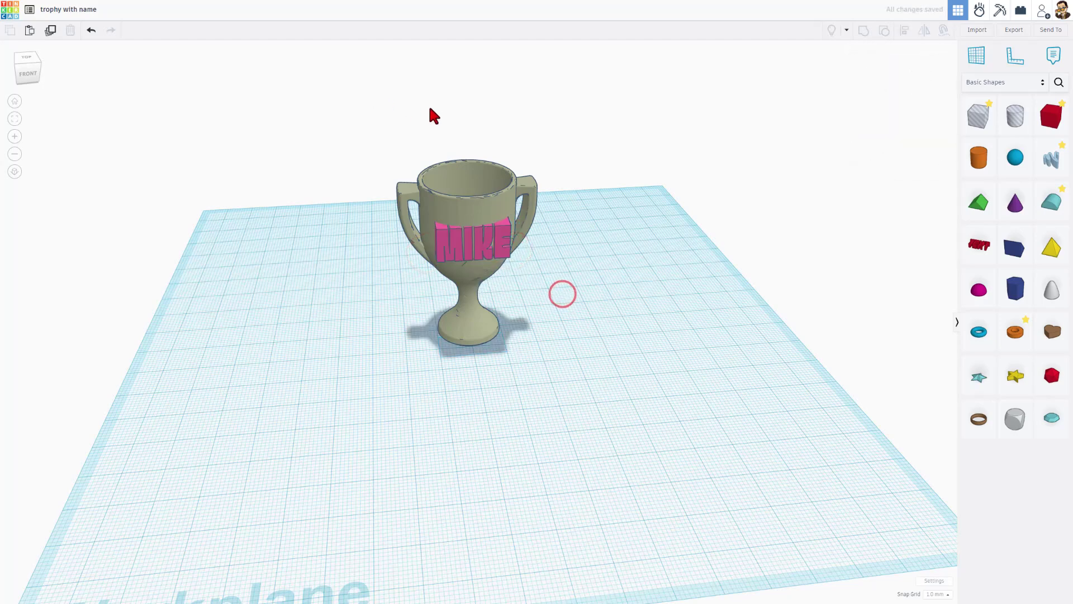
left_click_drag(429, 105, 506, 367)
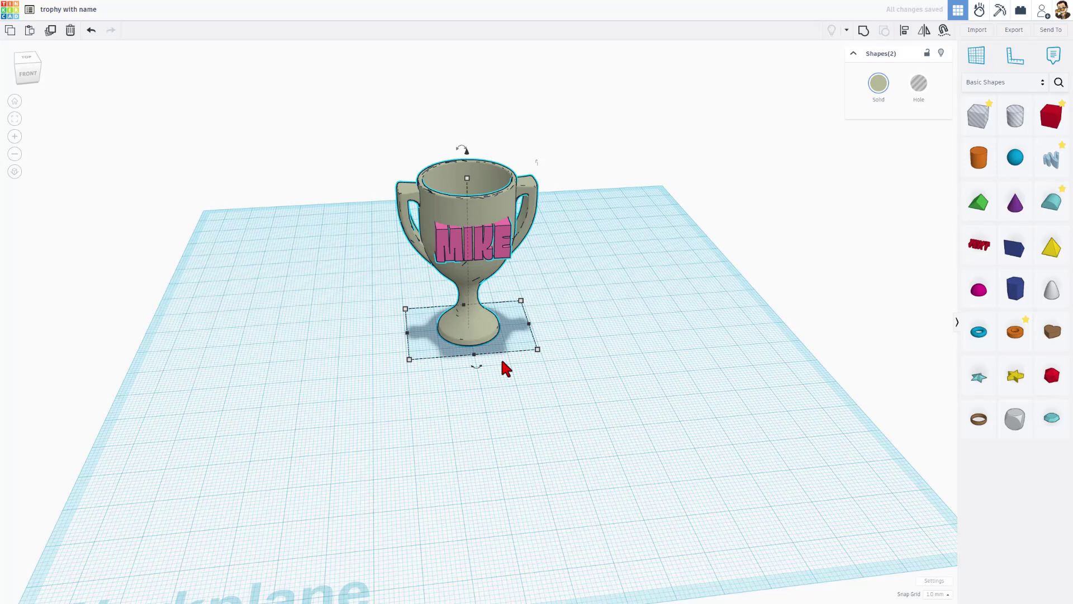
key("l")
left_click(474, 332)
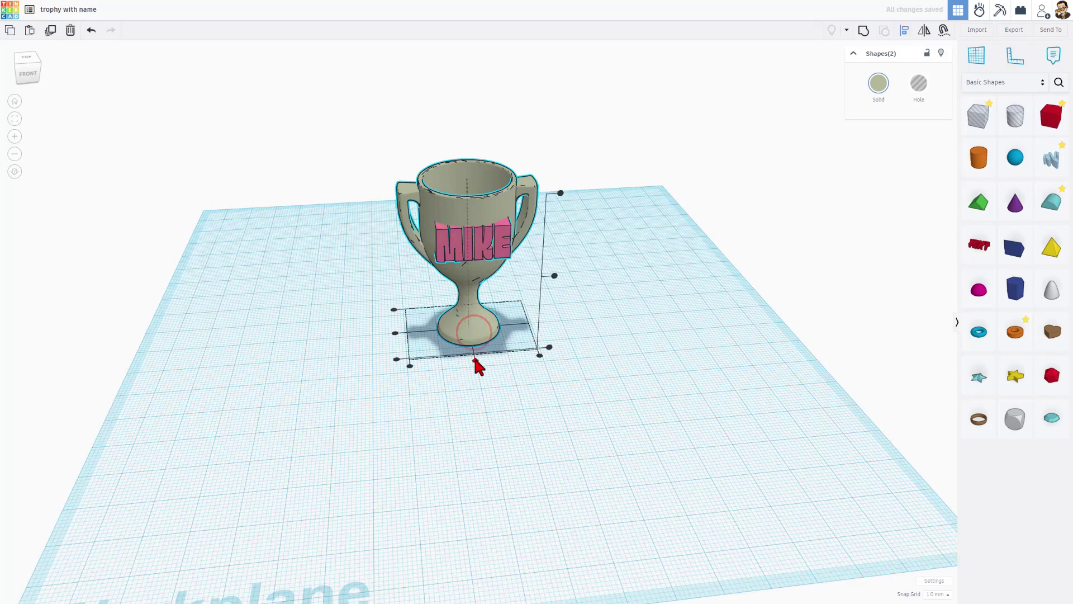
left_click(472, 383)
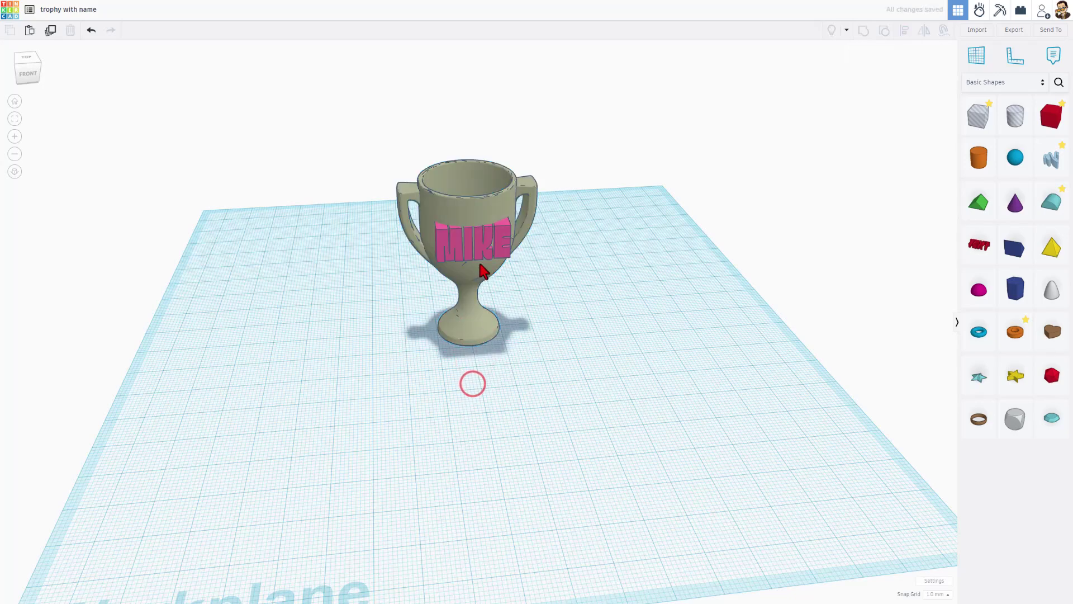
Nudge the name shape slightly forward so it protrudes more from the front of the bowl.
left_click(479, 246)
key("Down")
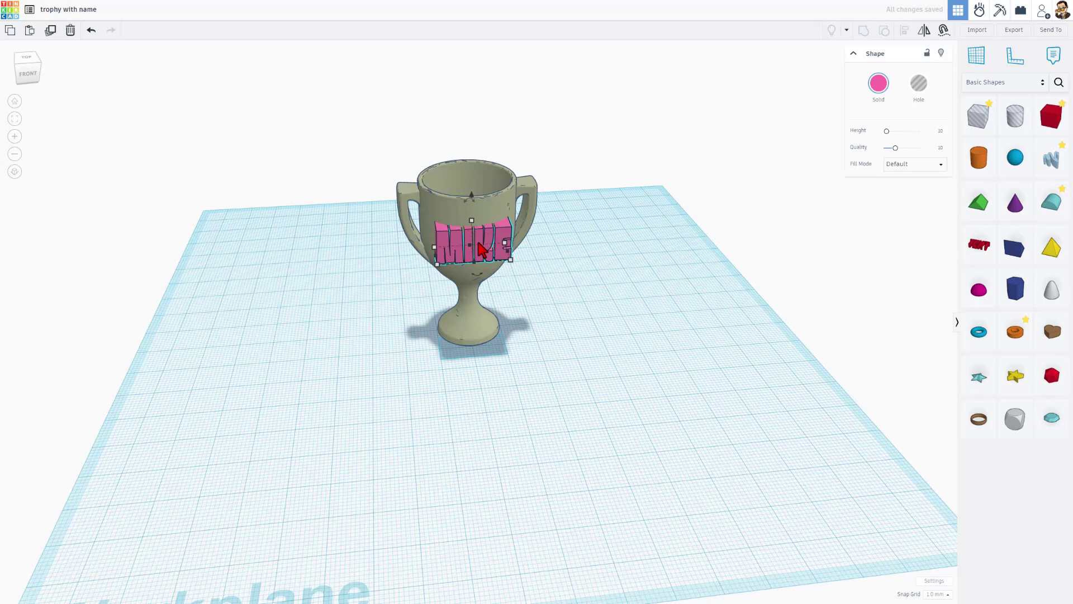
key("Down")
left_click(606, 269)
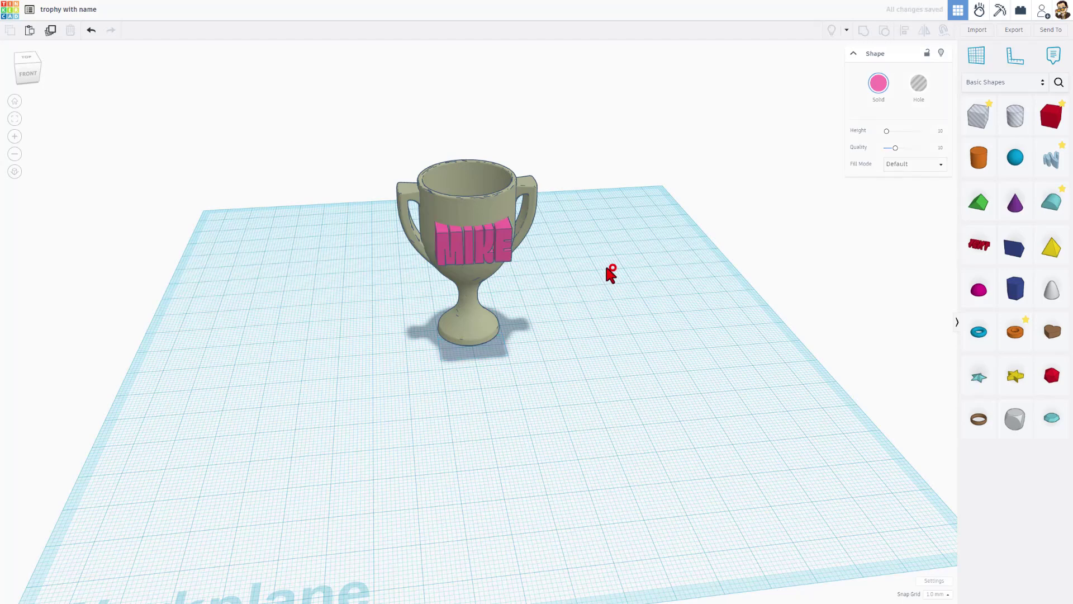
Add a Tube from the basic shapes to the workplane beside the cup.
right_click_drag(607, 268, 526, 319)
left_click_drag(1015, 343, 556, 369)
right_click_drag(637, 408, 643, 362)
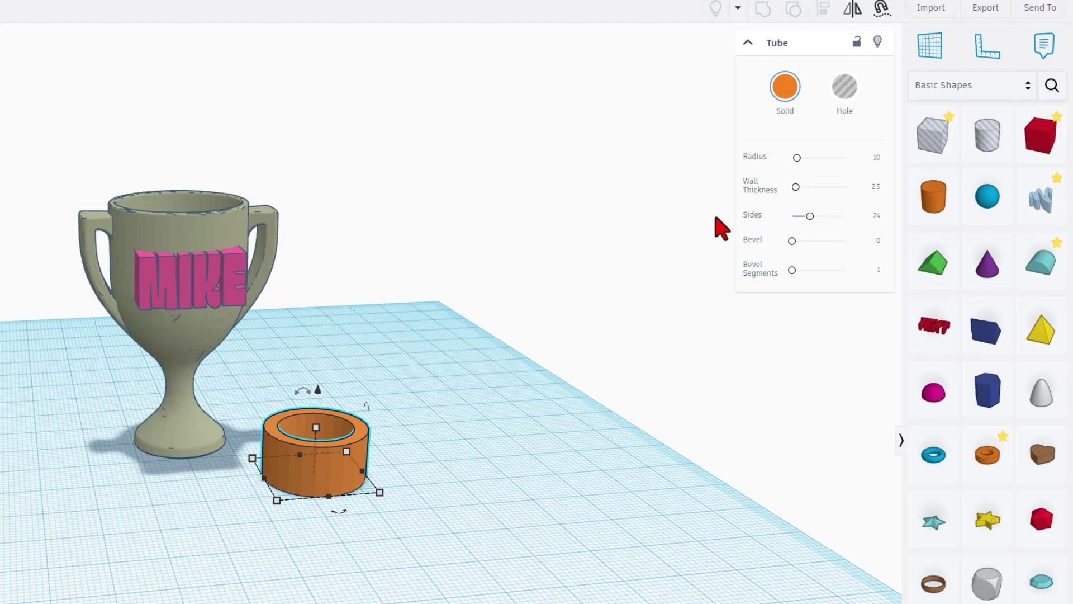
Make the tube a hole with radius 20, wall thickness 5.5 and 64 sides.
right_click_drag(504, 273, 155, 288)
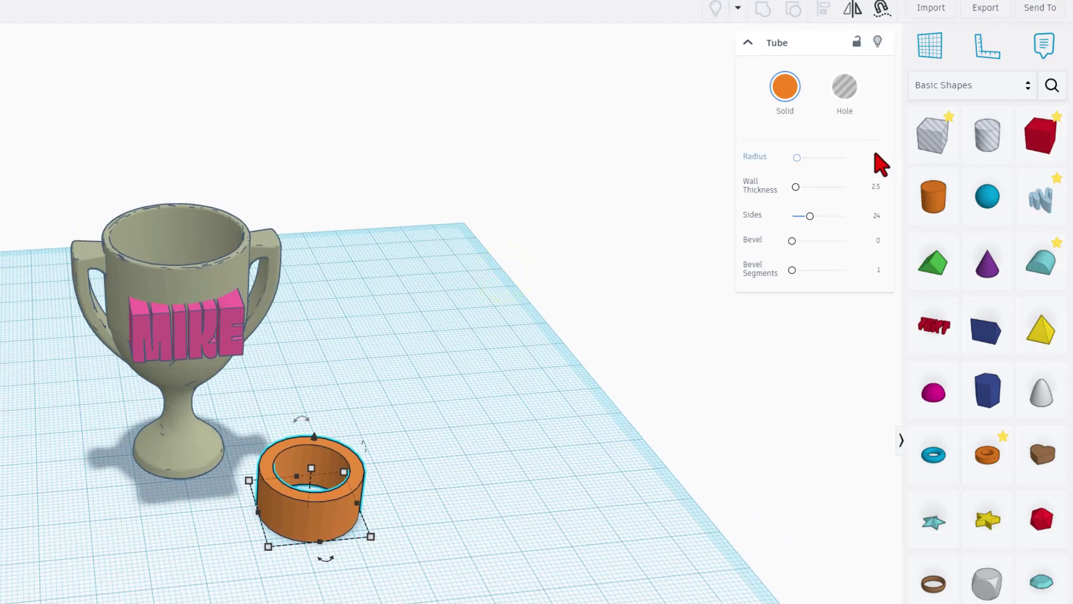
type("20")
key("Return")
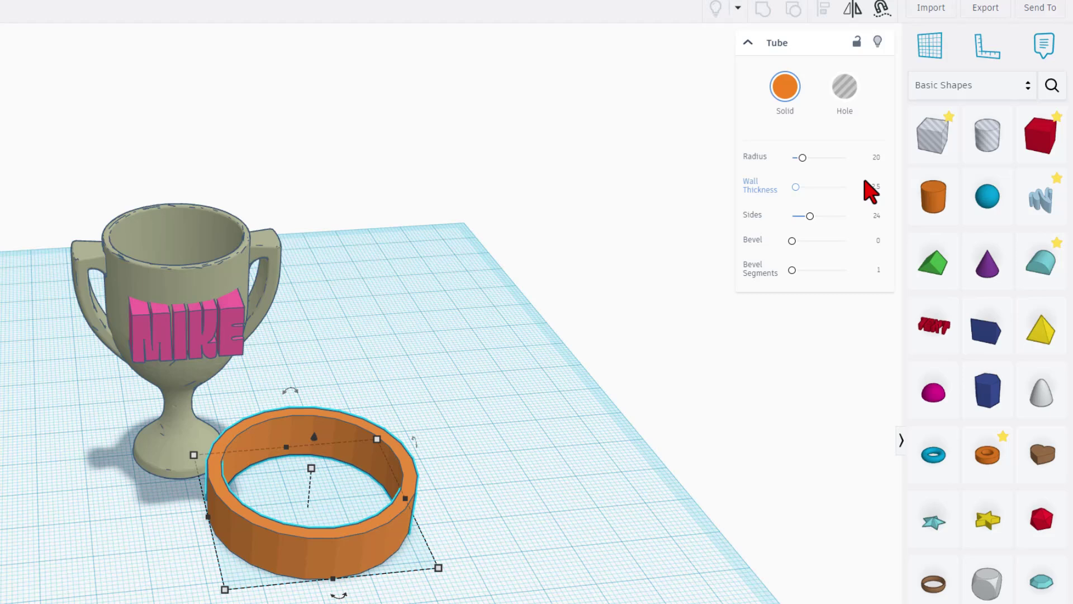
left_click(843, 89)
left_click_drag(811, 217, 881, 226)
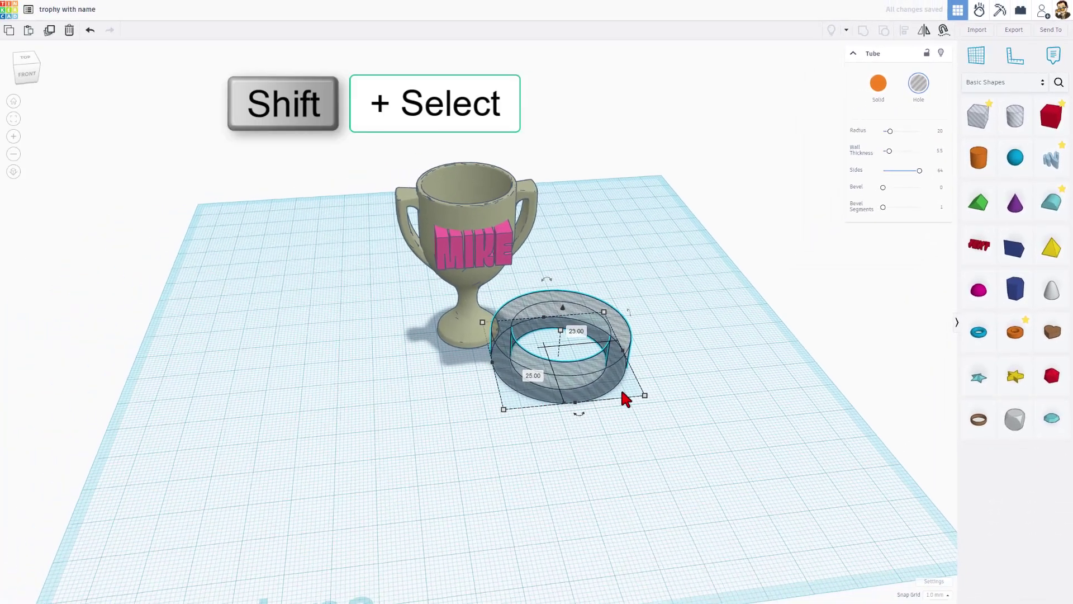
Center the tube hole on the cup in both horizontal directions, using the cup as reference, and raise it 35 mm around the name.
left_click(474, 215, "shift")
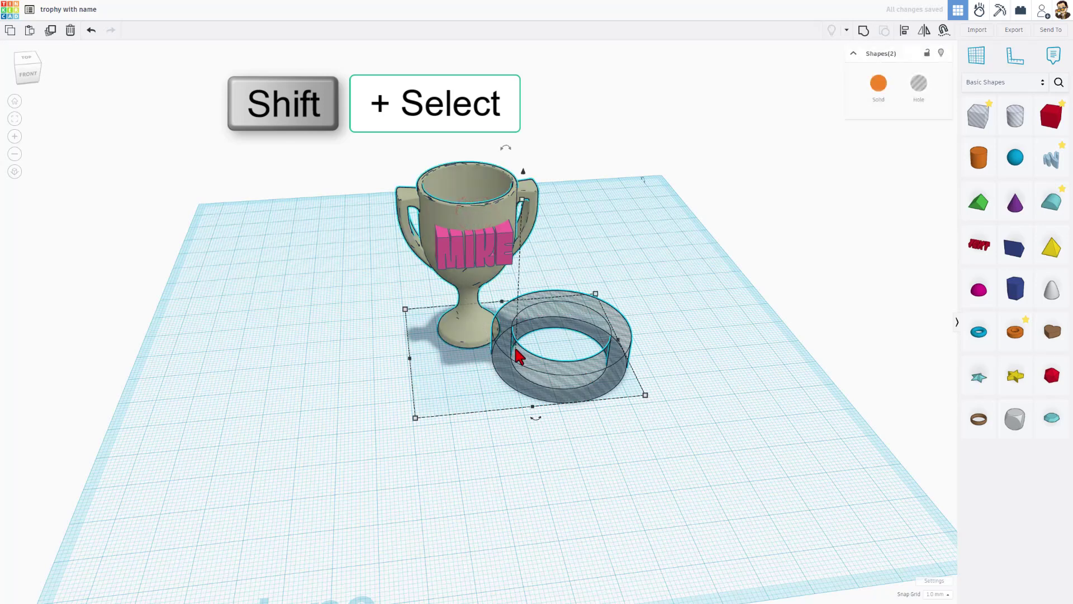
key("l")
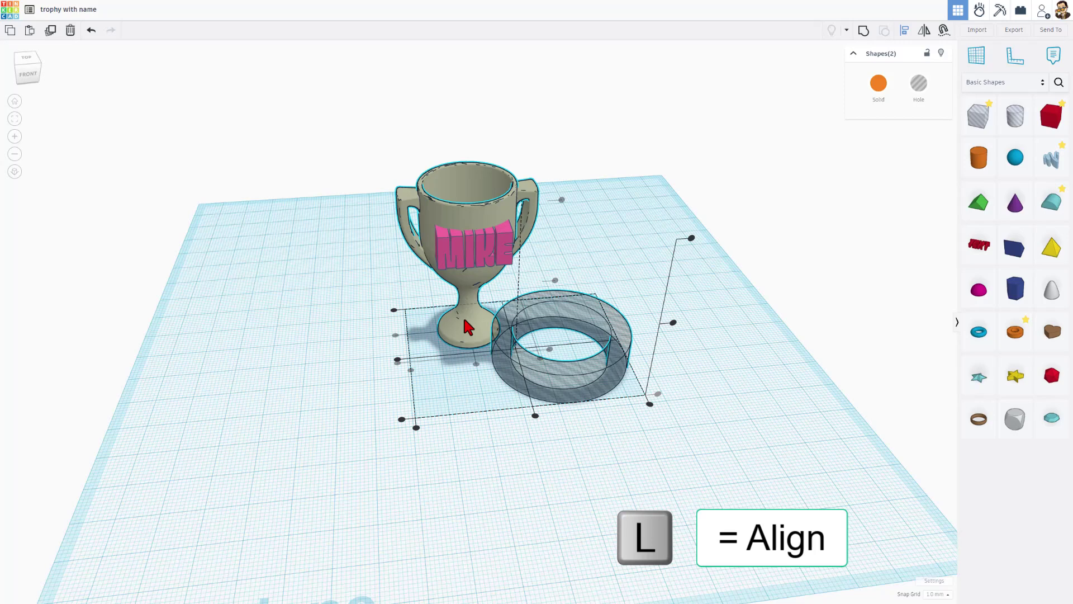
left_click(465, 321)
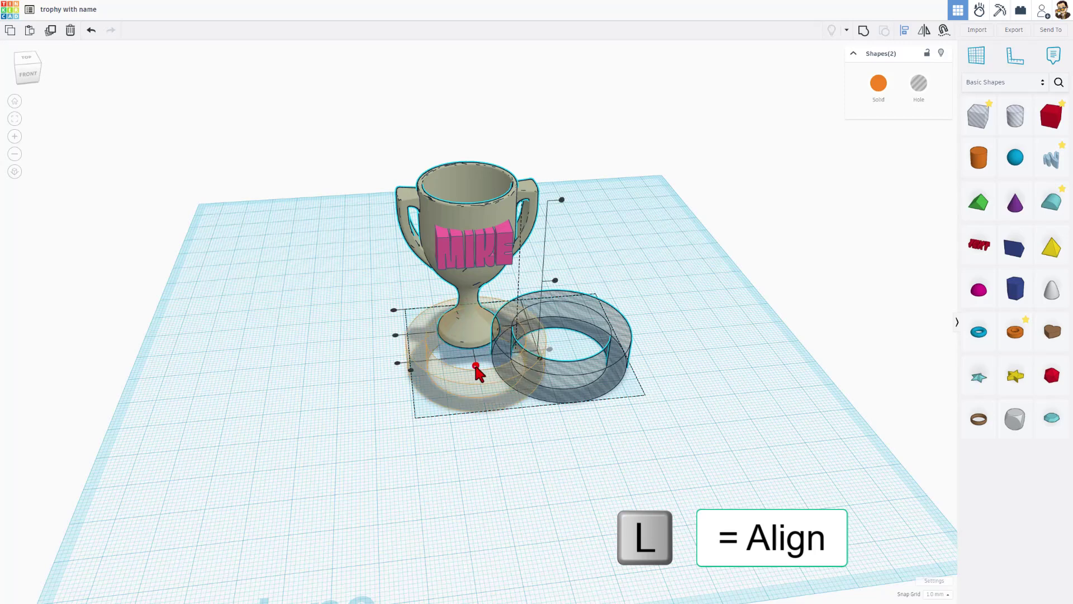
left_click(395, 334)
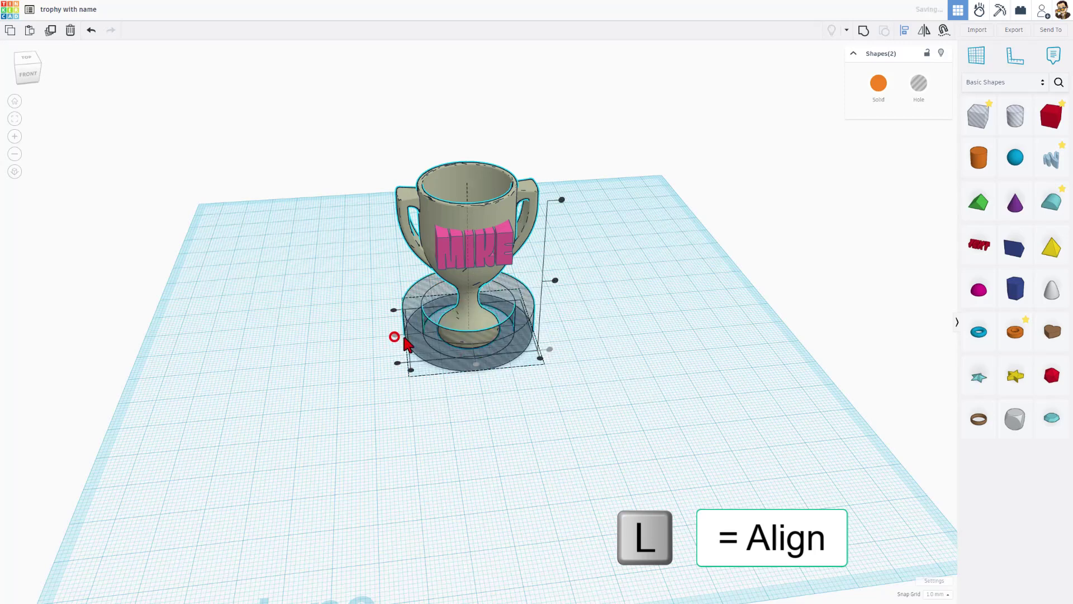
left_click(499, 431)
left_click(483, 351)
left_click_drag(471, 288, 471, 191)
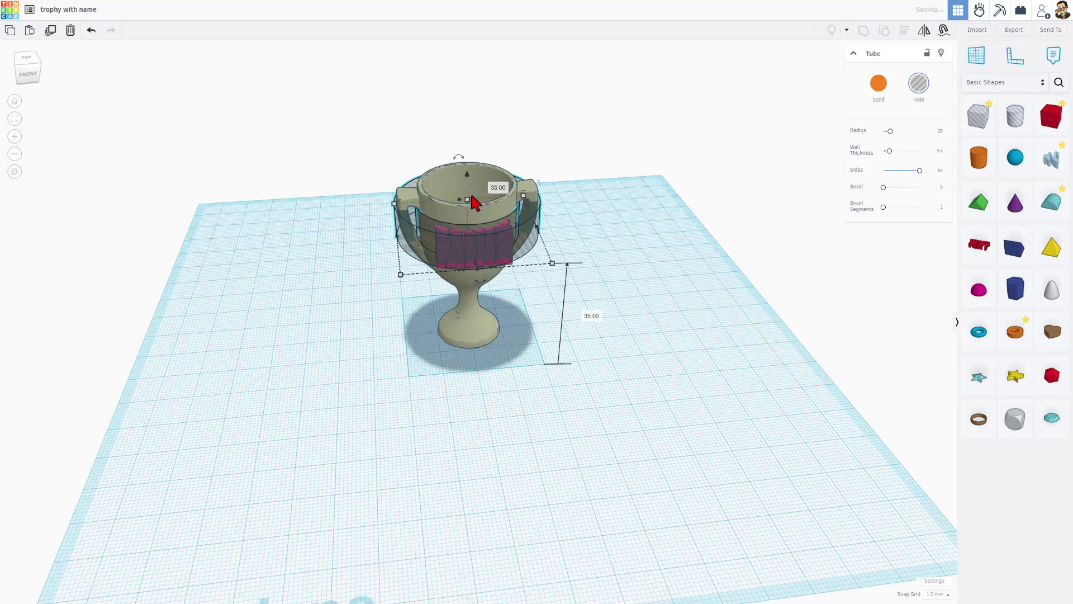
Make the tube hole taller so it encloses the full height of the name on the cup.
right_click_drag(471, 191, 454, 418)
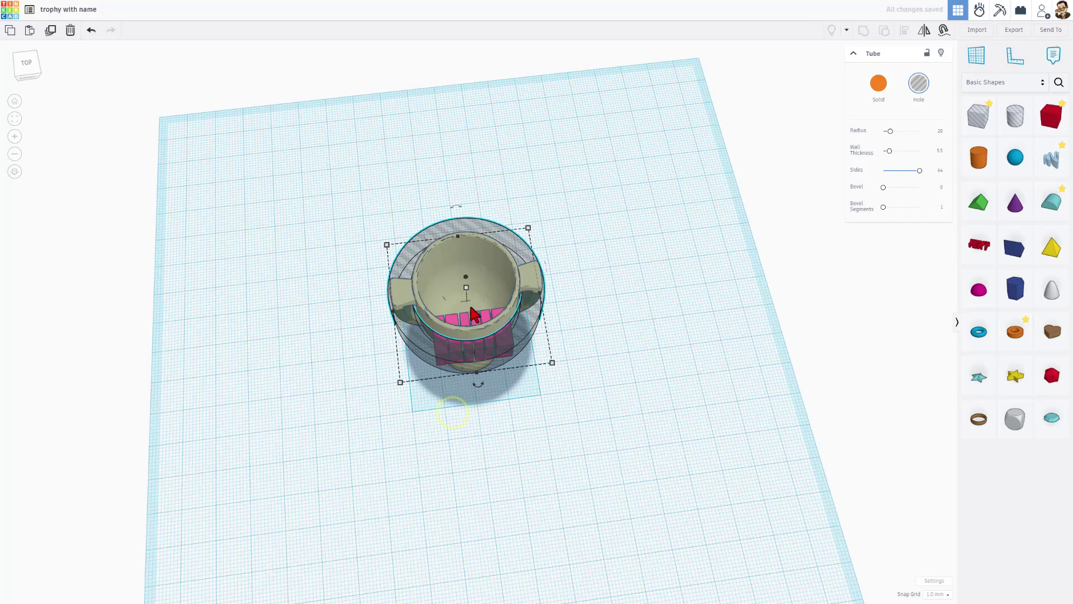
scroll(485, 315, "up", 3)
right_click_drag(467, 361, 439, 237)
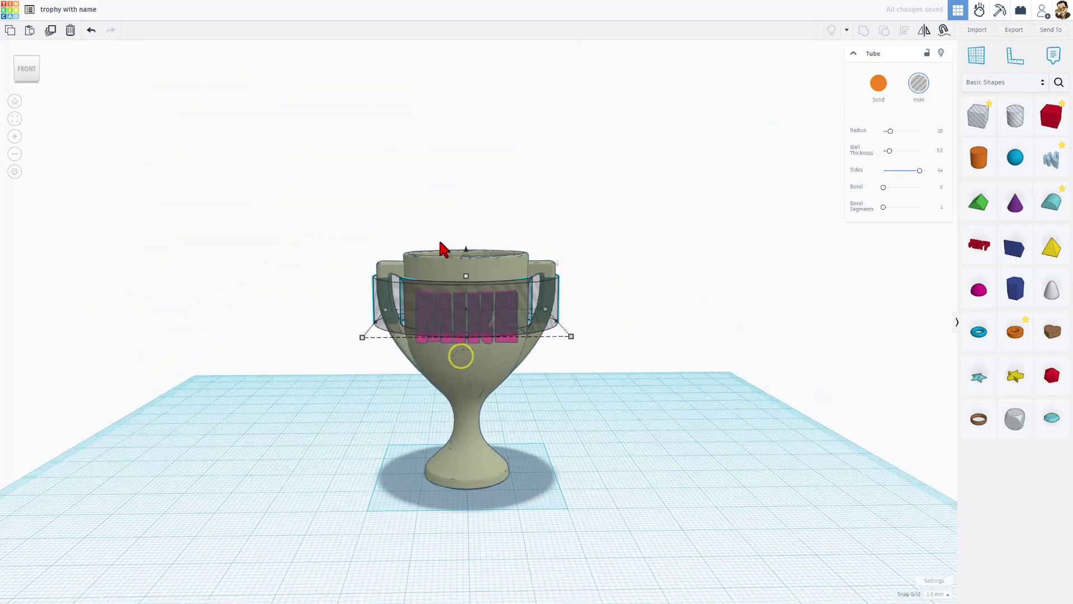
left_click_drag(468, 259, 502, 269)
right_click_drag(502, 269, 455, 270)
left_click(651, 320)
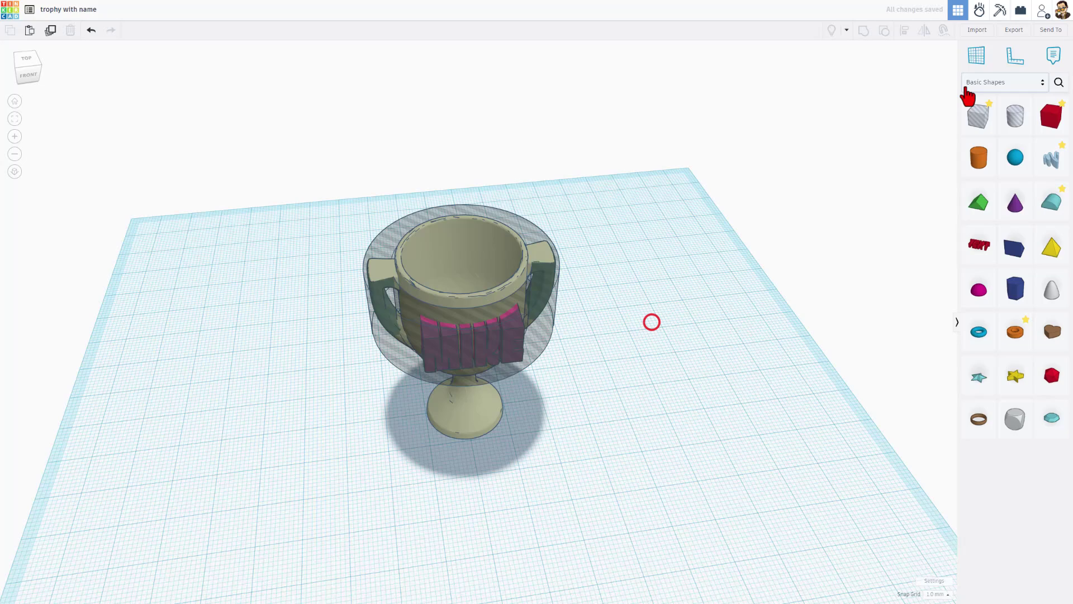
Add a cylinder hole beside the cup, scale it uniformly to 25 mm across, and set its sides to 64.
left_click_drag(1011, 127, 596, 378)
right_click_drag(617, 391, 533, 376)
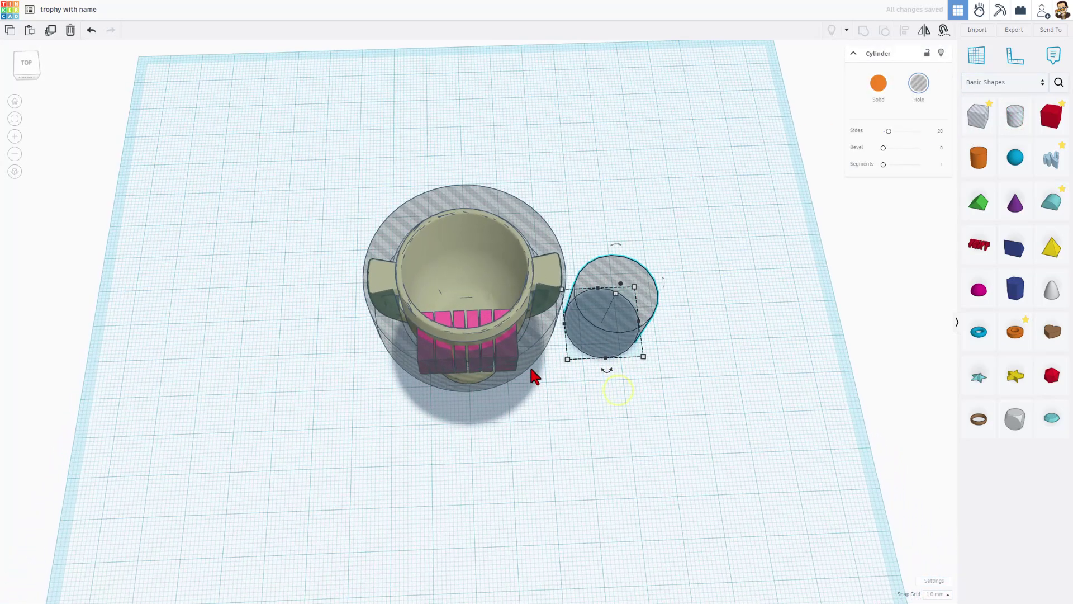
right_click_drag(515, 449, 447, 509)
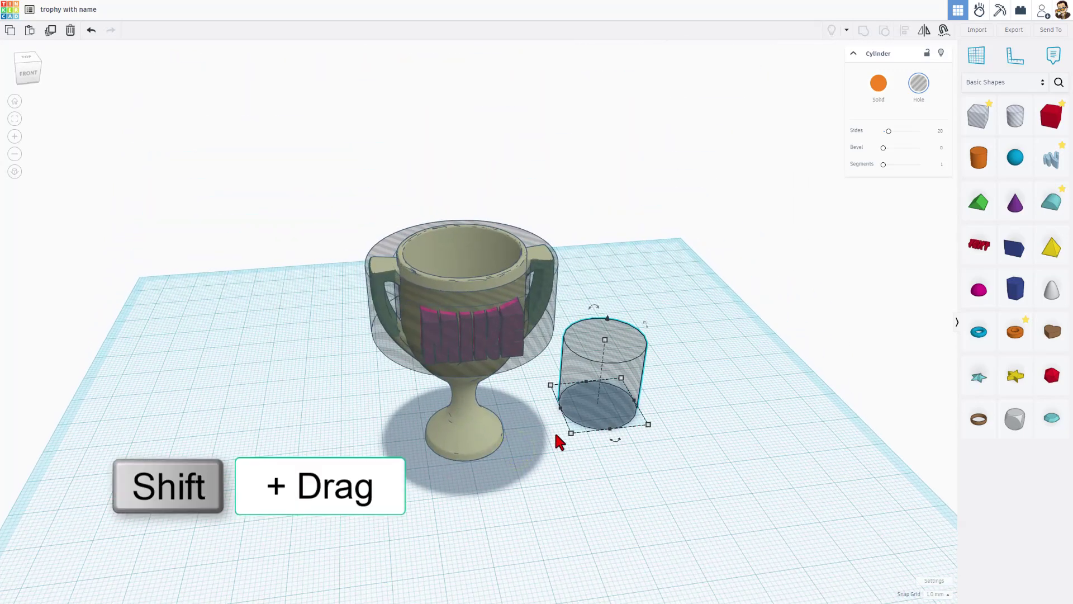
left_click_drag(570, 434, 562, 452, "shift")
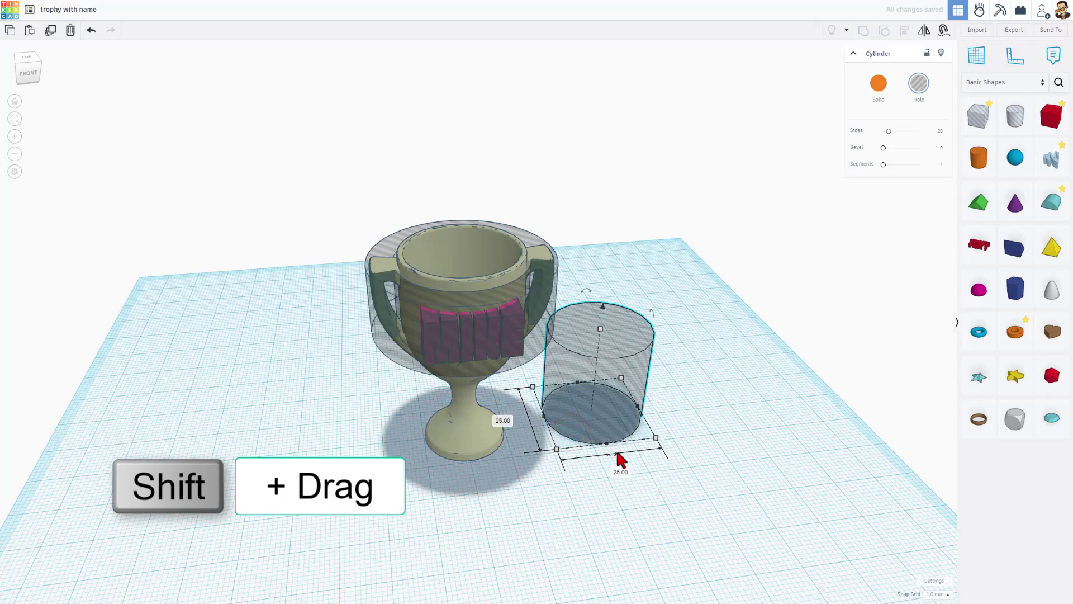
left_click(620, 472)
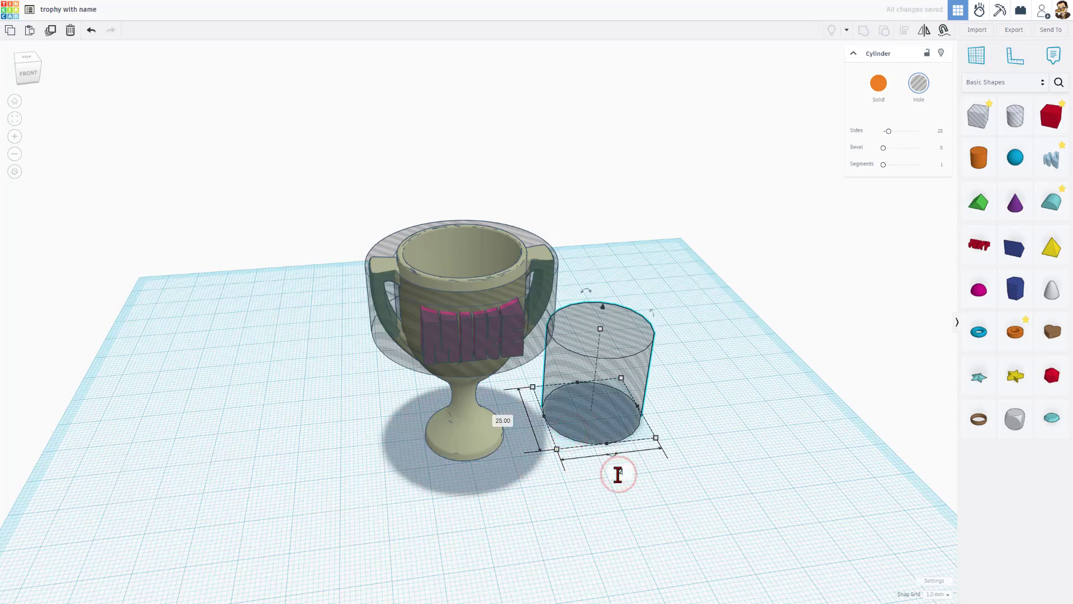
right_click_drag(628, 412, 788, 270)
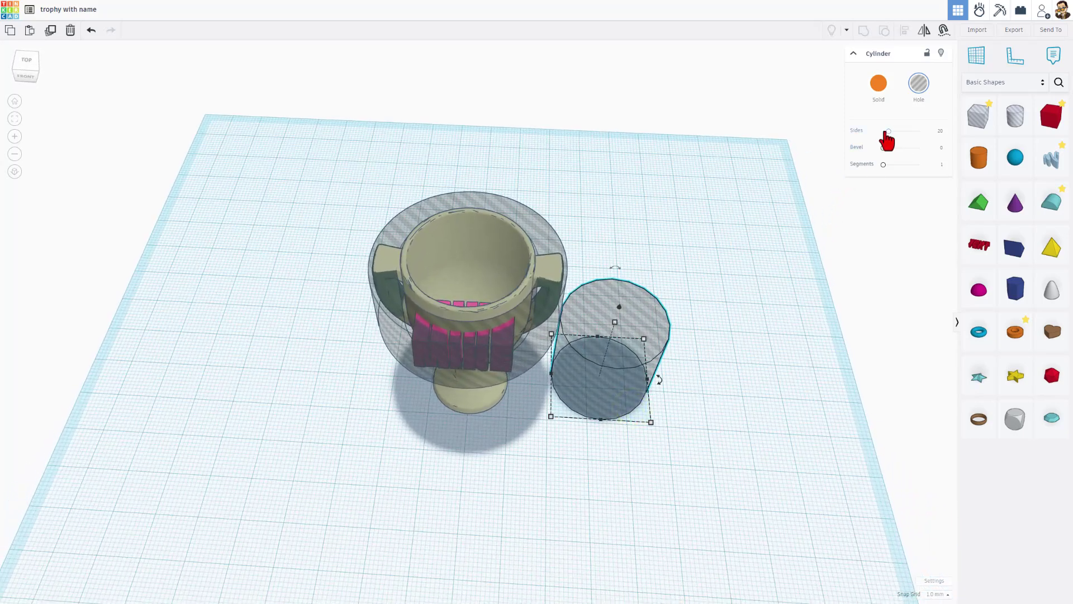
mouse_move(905, 145)
left_mouse_down()
mouse_move(890, 143)
mouse_move(920, 130)
left_mouse_up()
Center the cylinder hole on the tube hole in all three directions, using the tube as reference.
left_click(642, 327)
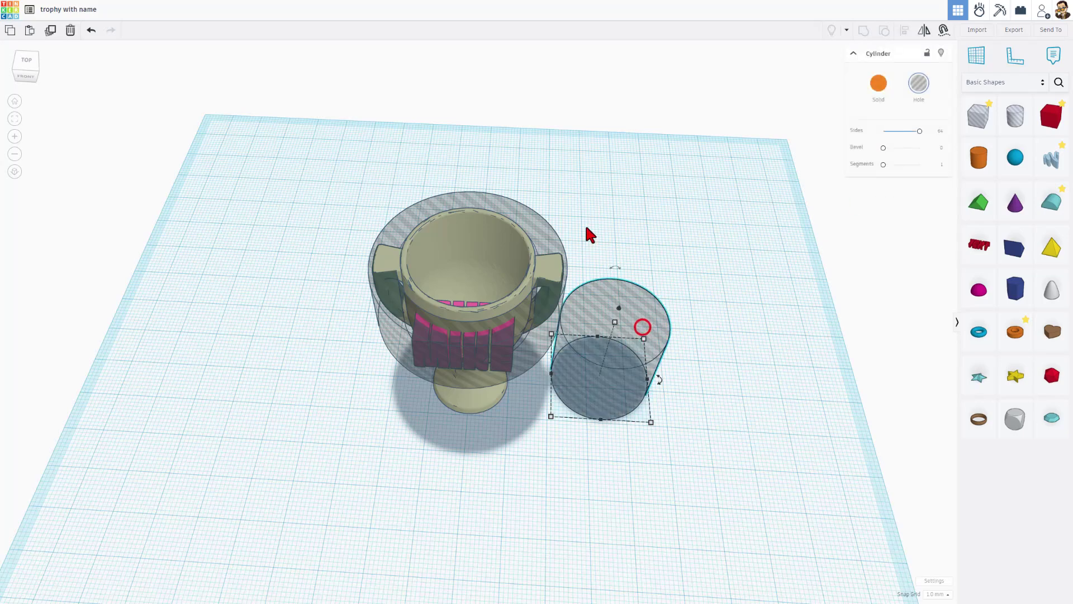
left_click(538, 228, "shift")
key("l")
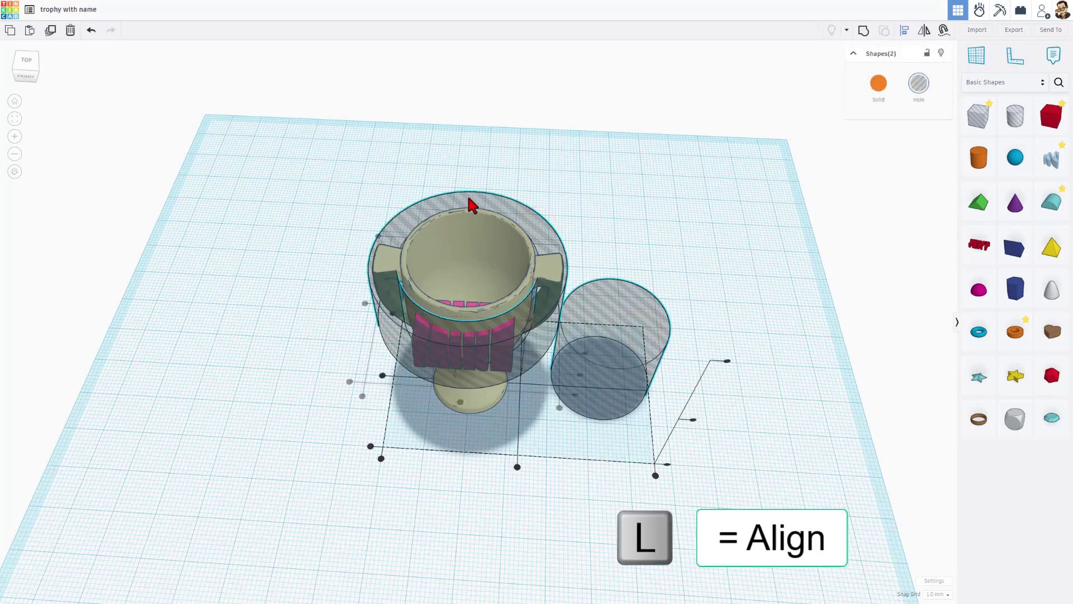
left_click(460, 401)
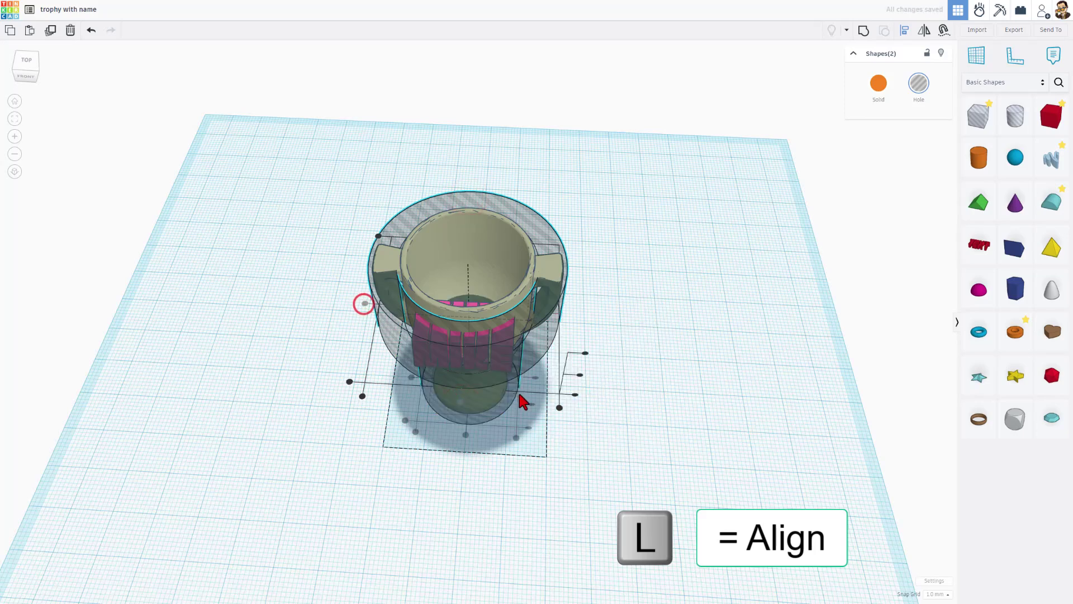
left_click(579, 373)
right_click_drag(579, 374, 735, 334)
left_click(735, 364)
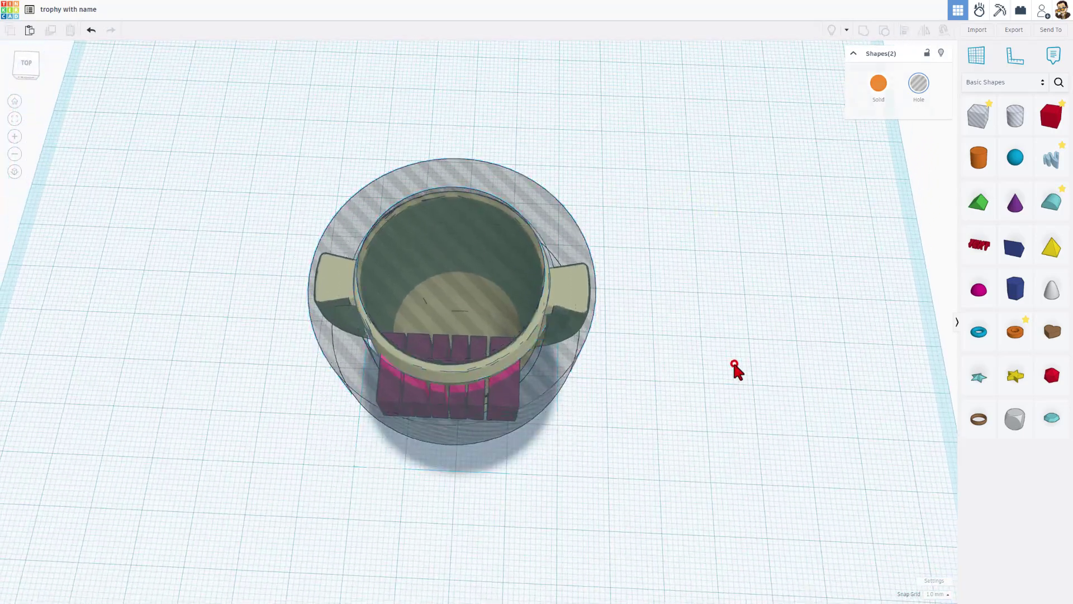
Hide the cup and show the cylinder hole in an orthographic view from directly above.
left_click(564, 297)
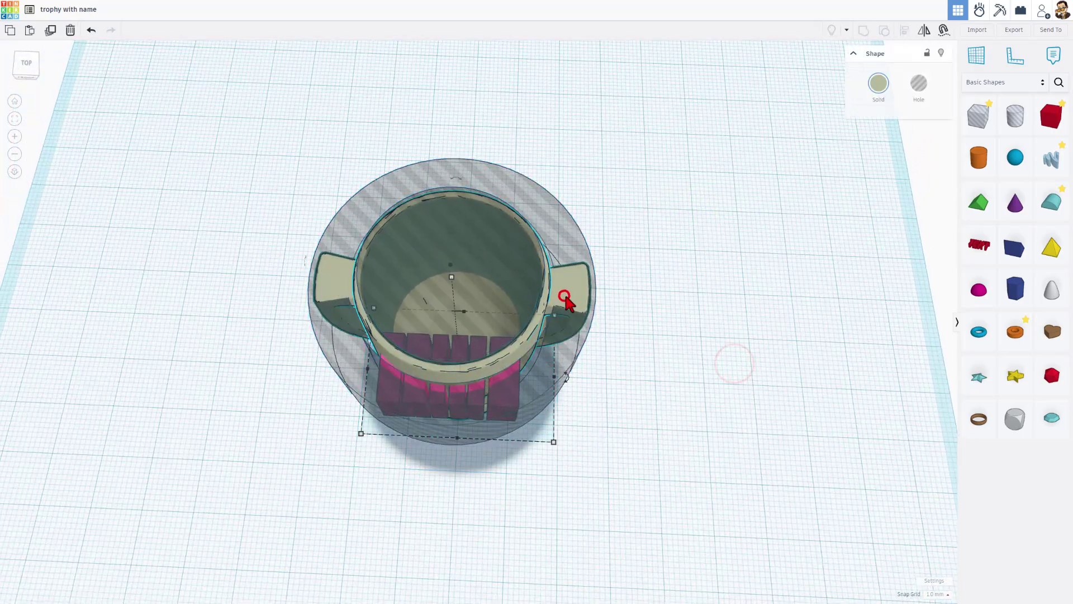
left_click(940, 52)
left_click(505, 303)
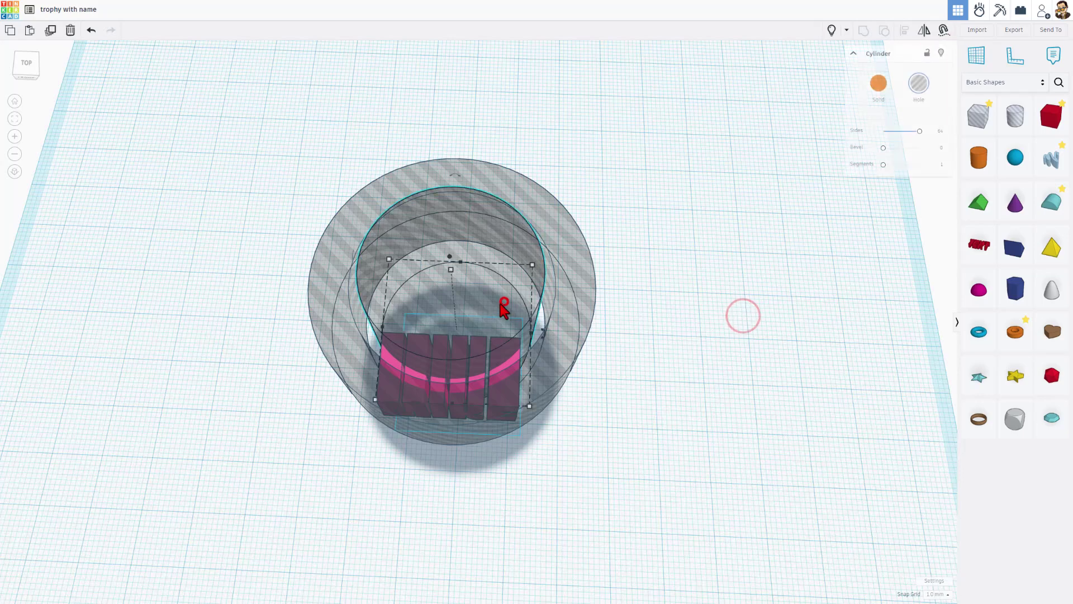
left_click(26, 62)
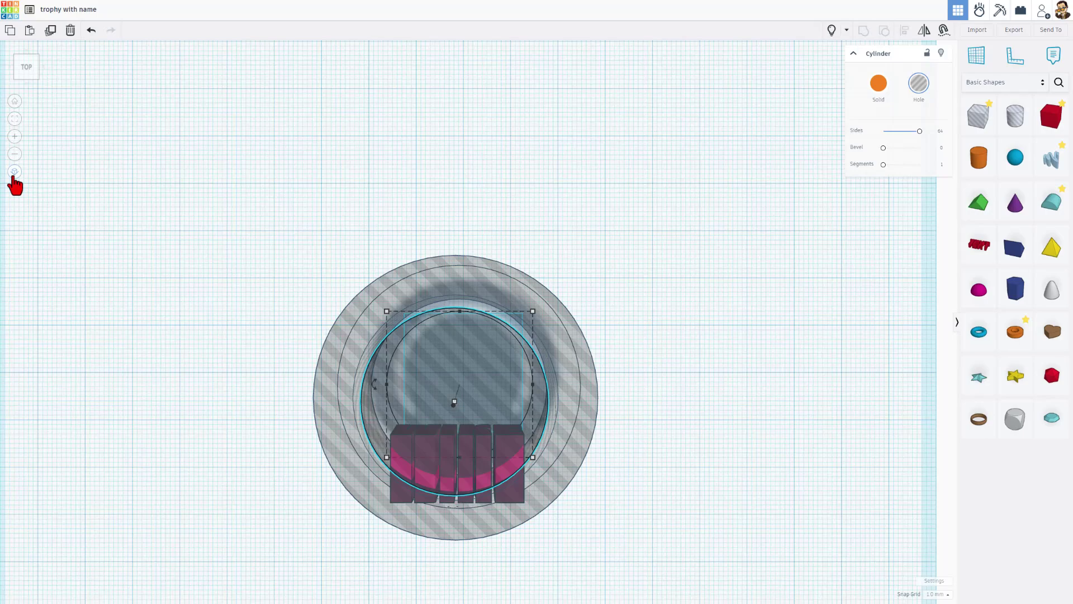
left_click(15, 173)
scroll(454, 448, "up", 3)
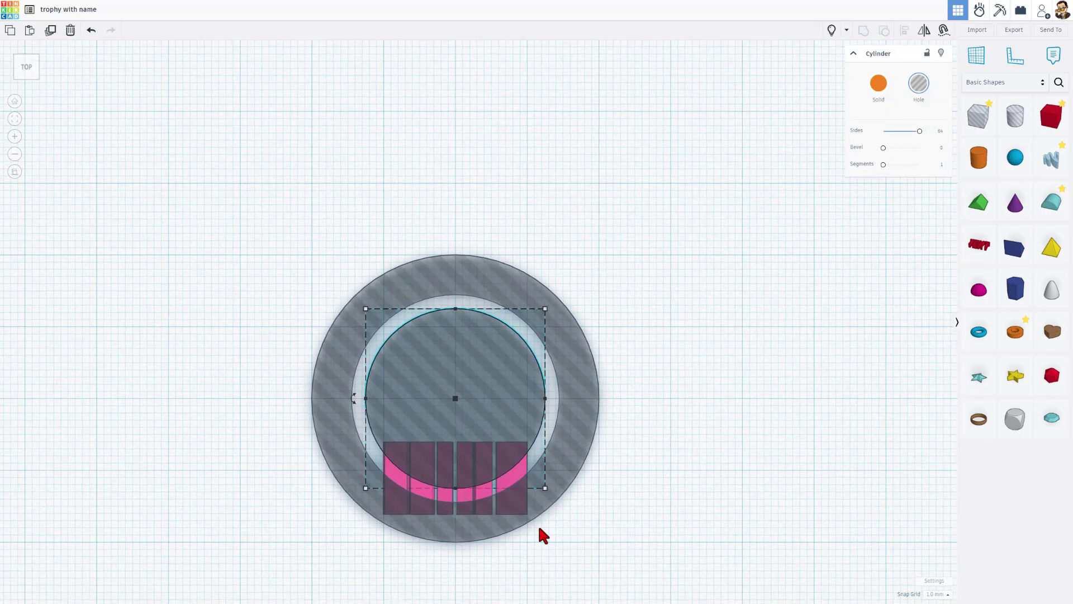
Set the snap grid to 0.1 mm and enlarge the cylinder hole uniformly about its center, leaving a thin arc of the name uncovered.
left_click(937, 594)
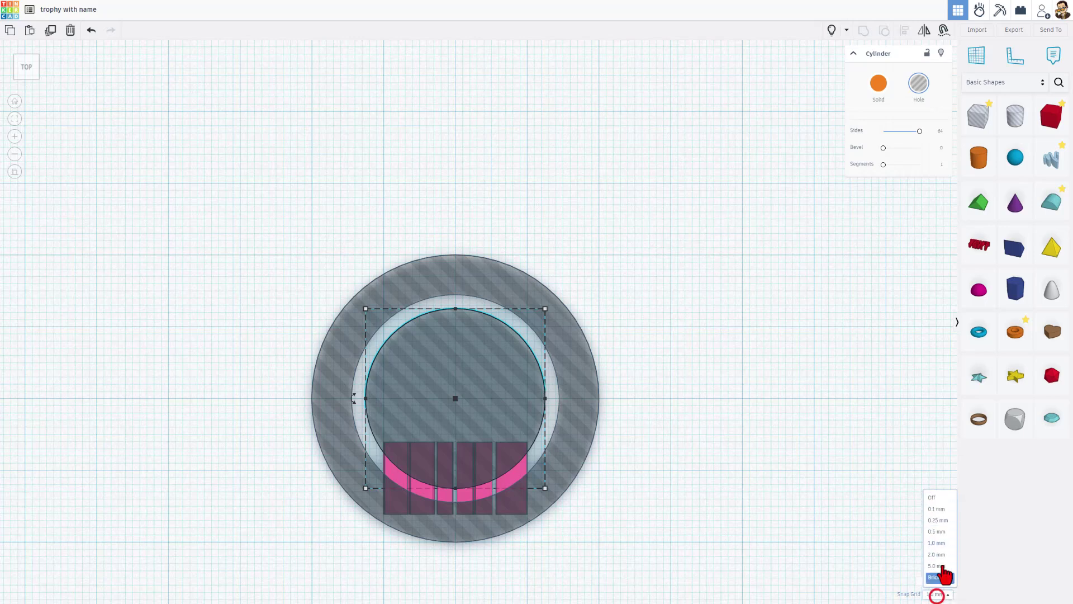
left_click(938, 510)
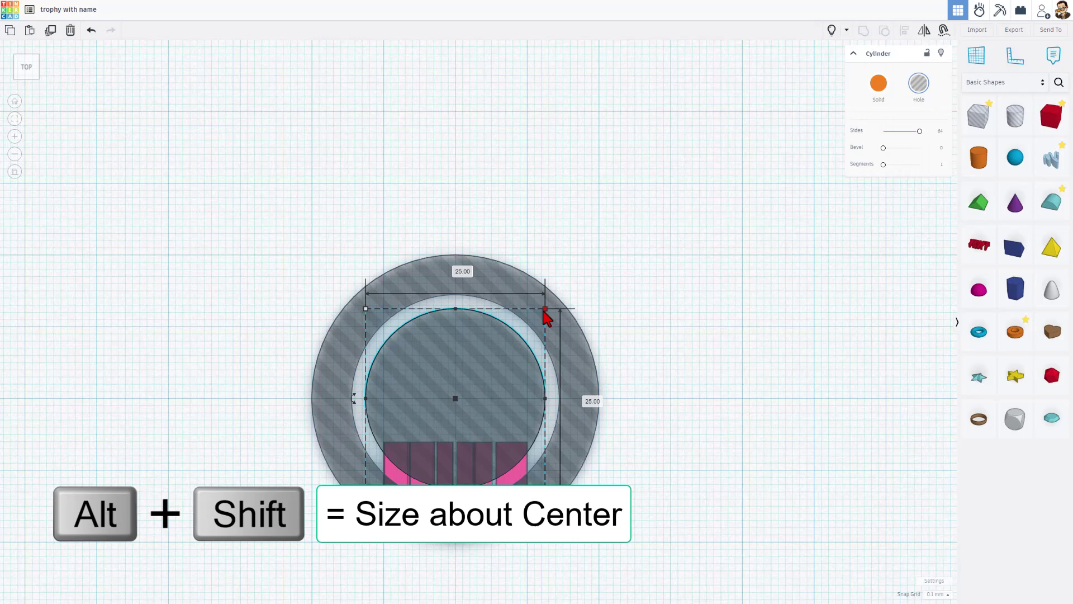
left_click_drag(545, 311, 550, 312, "alt+shift")
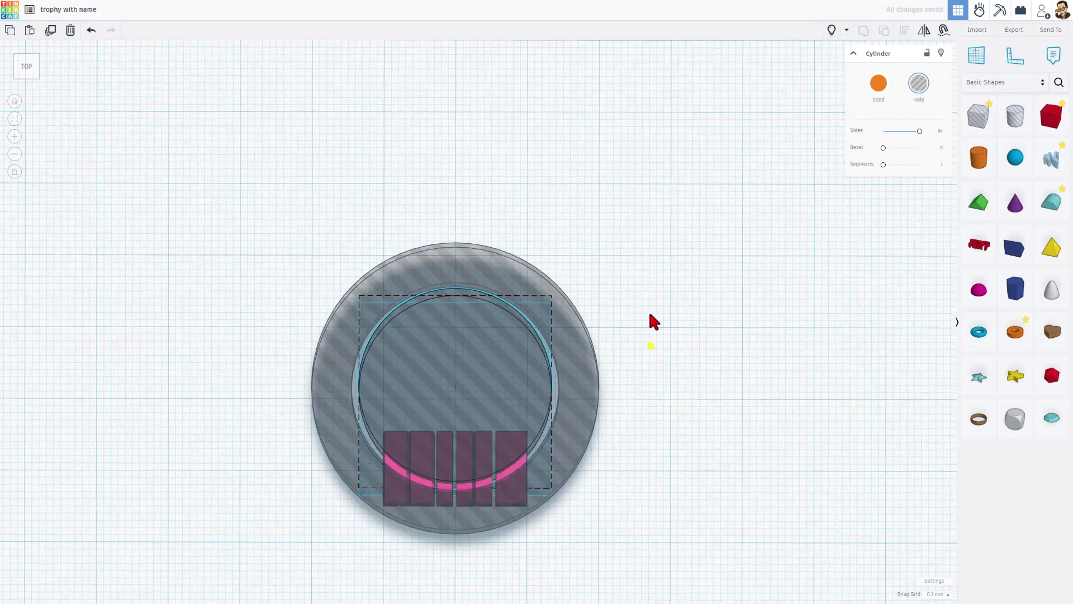
Group the name with the tube and cylinder holes to cut it into a curved strip, and show the hidden cup again.
right_click_drag(654, 322, 661, 316)
left_click_drag(666, 260, 484, 448)
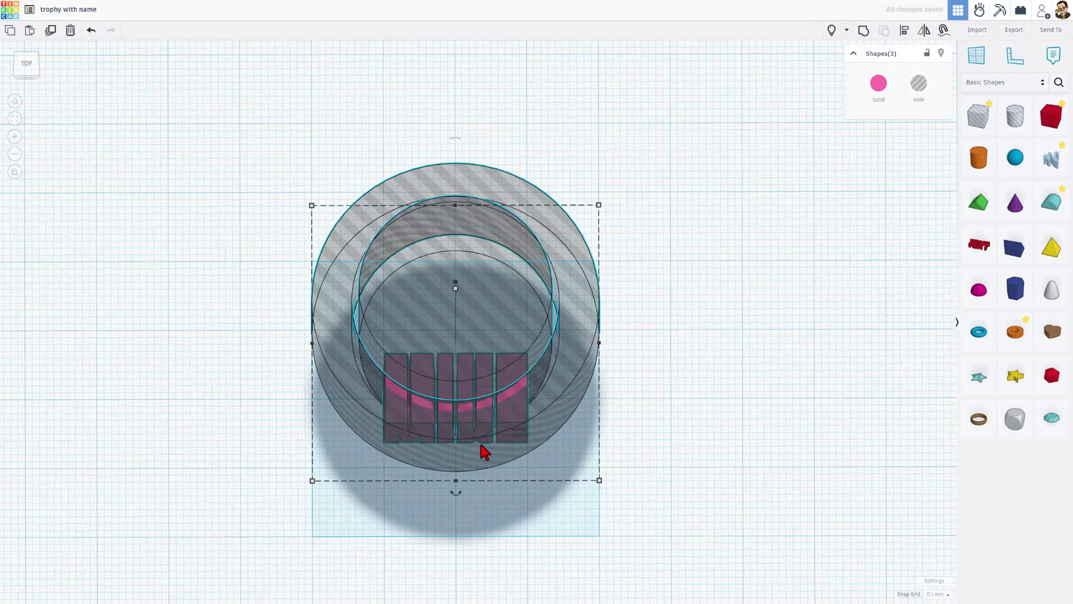
key("ctrl+g")
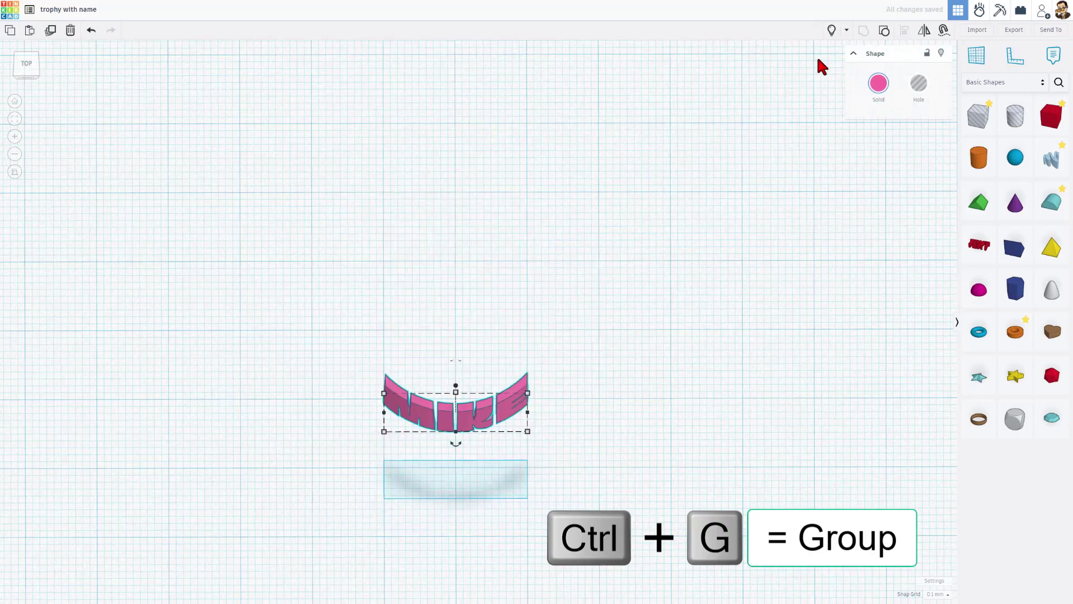
left_click(832, 31)
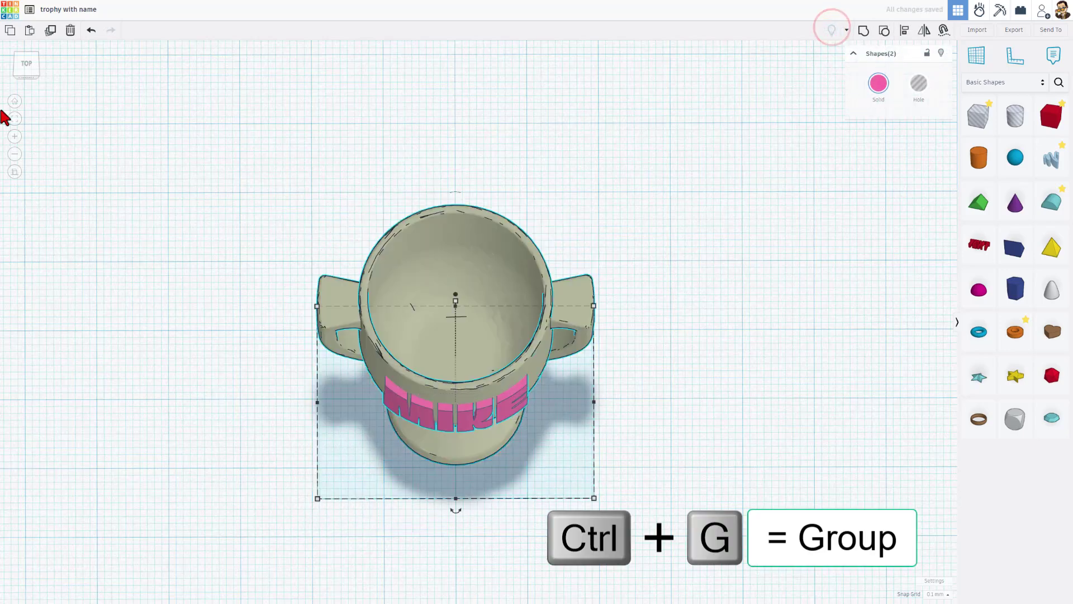
Check the curved name's fit from above, return to perspective view, and raise the name slightly on the bowl.
left_click(23, 66)
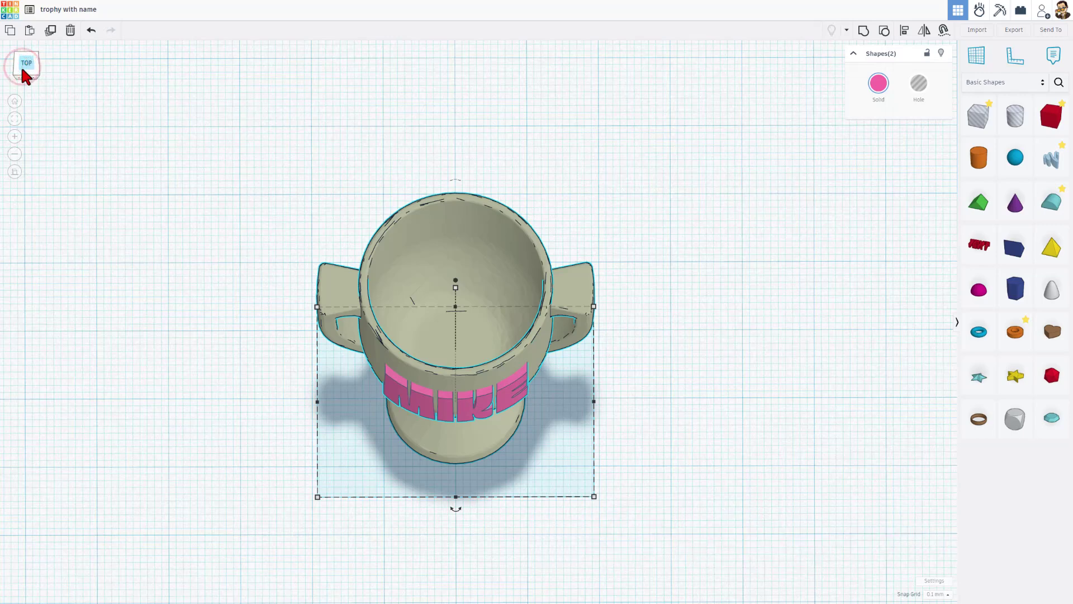
left_click(22, 63)
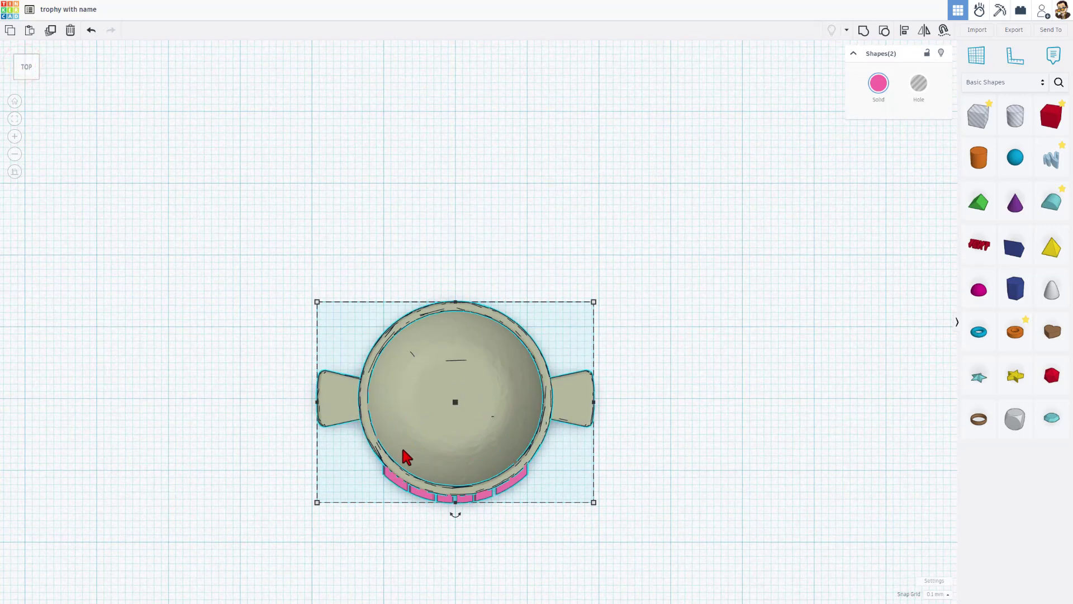
right_click_drag(563, 474, 591, 349)
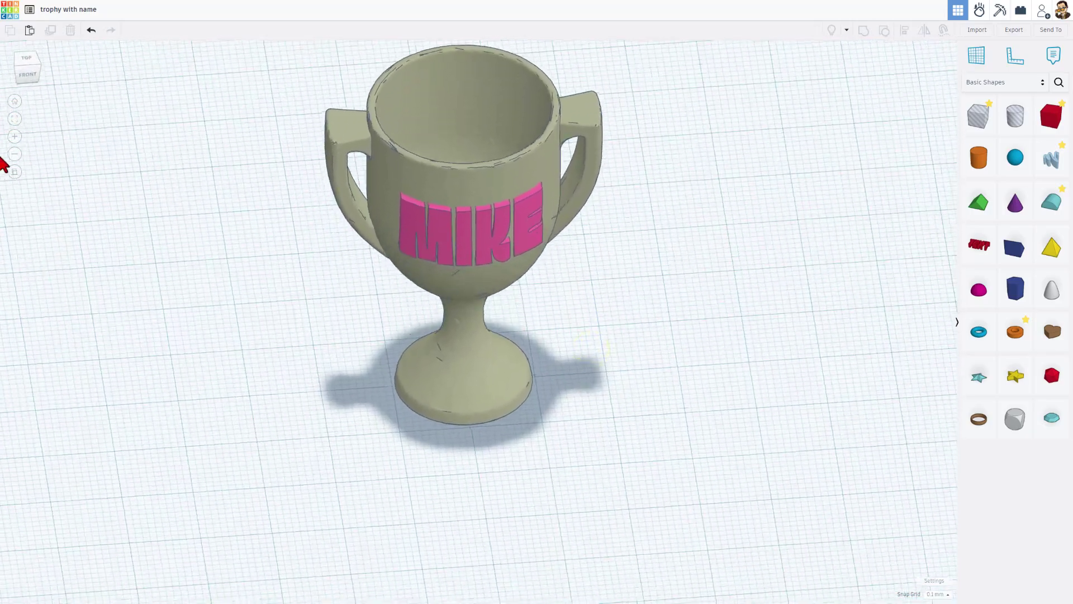
left_click(14, 171)
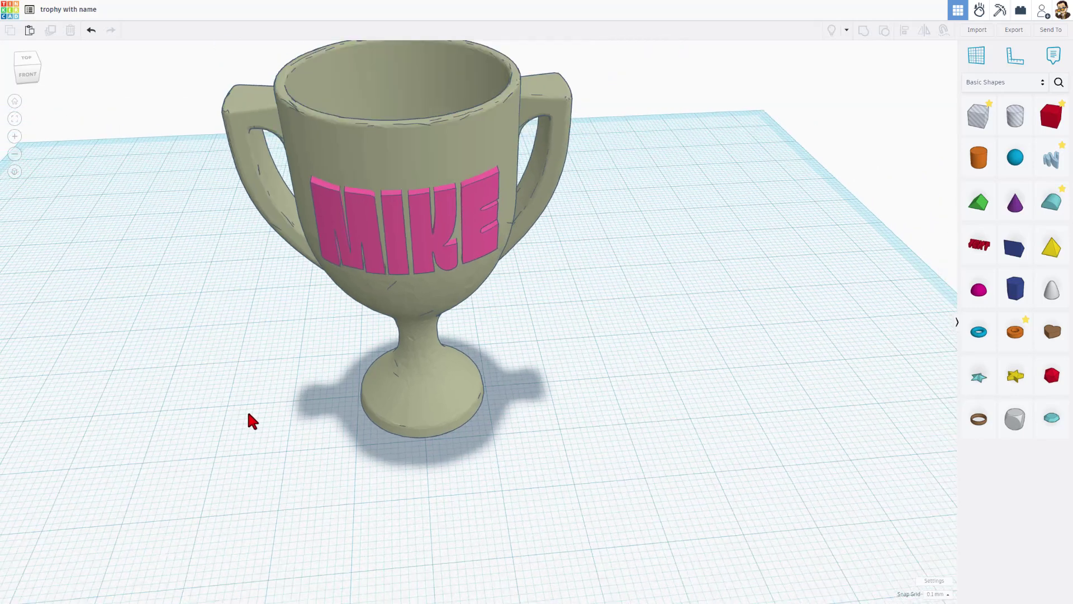
right_click_drag(307, 323, 339, 246)
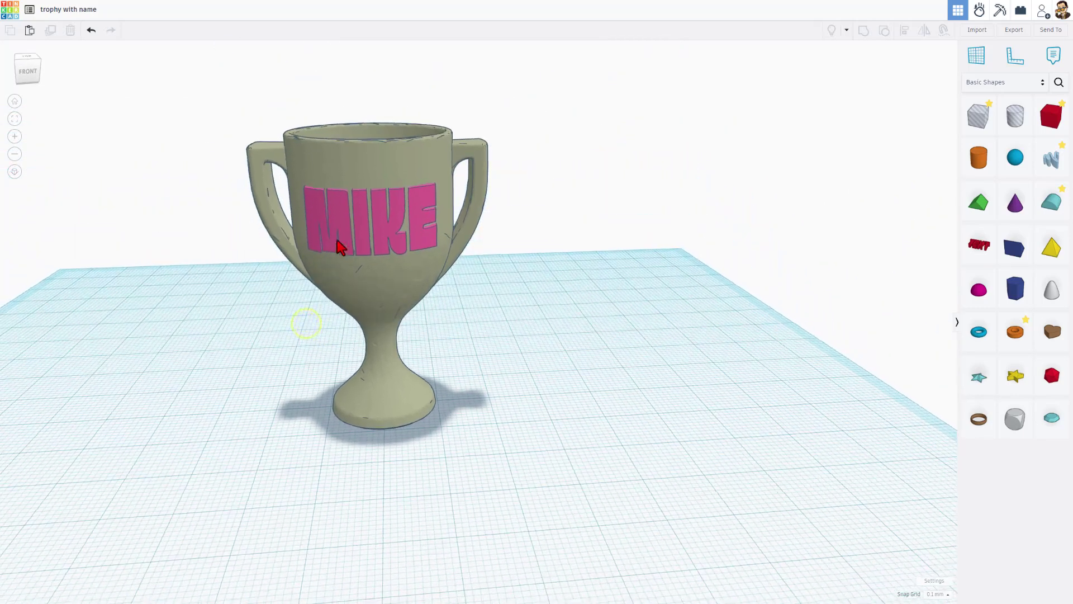
left_click(366, 230)
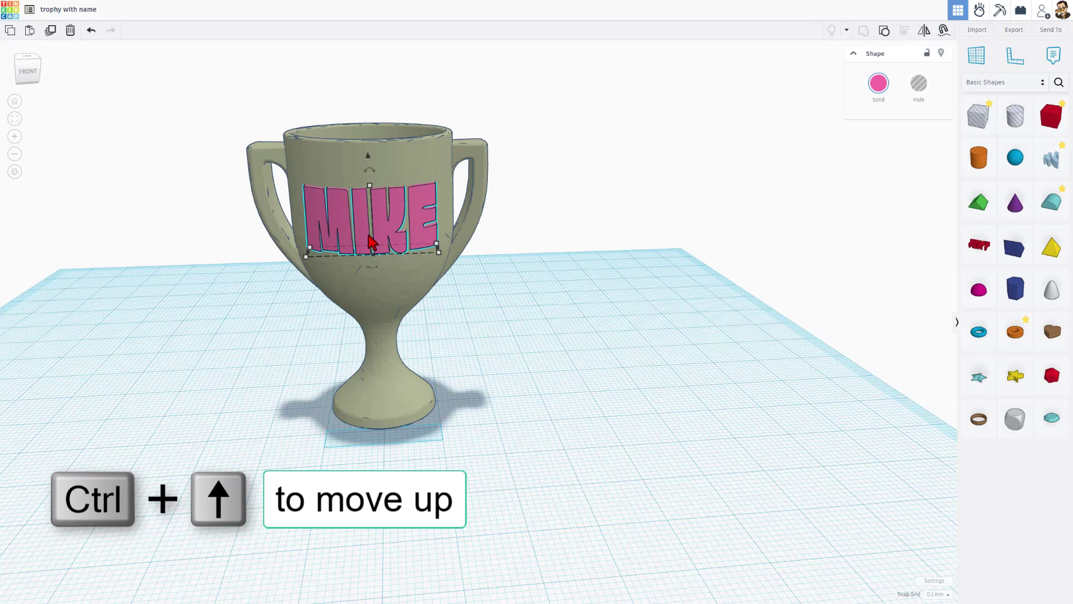
key("ctrl+Up")
key("ctrl+Up")
key("ctrl+Up")
key("ctrl+Up")
key("ctrl+Up")
key("ctrl+Up")
key("ctrl+Up")
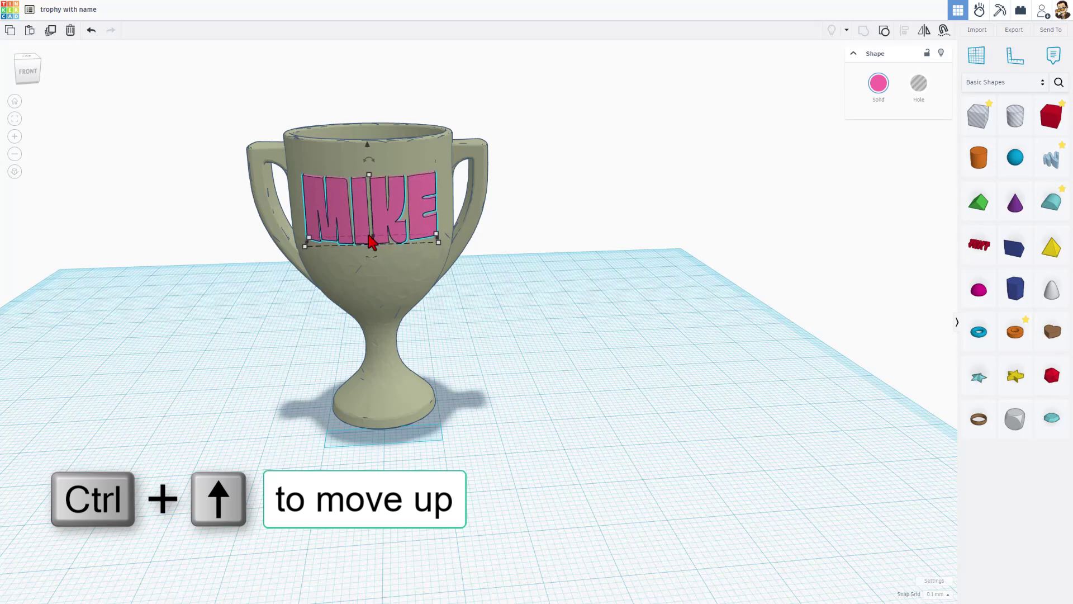
Change the name's solid color to black (000000).
left_click(877, 85)
left_click(814, 213)
left_click_drag(815, 213, 667, 302)
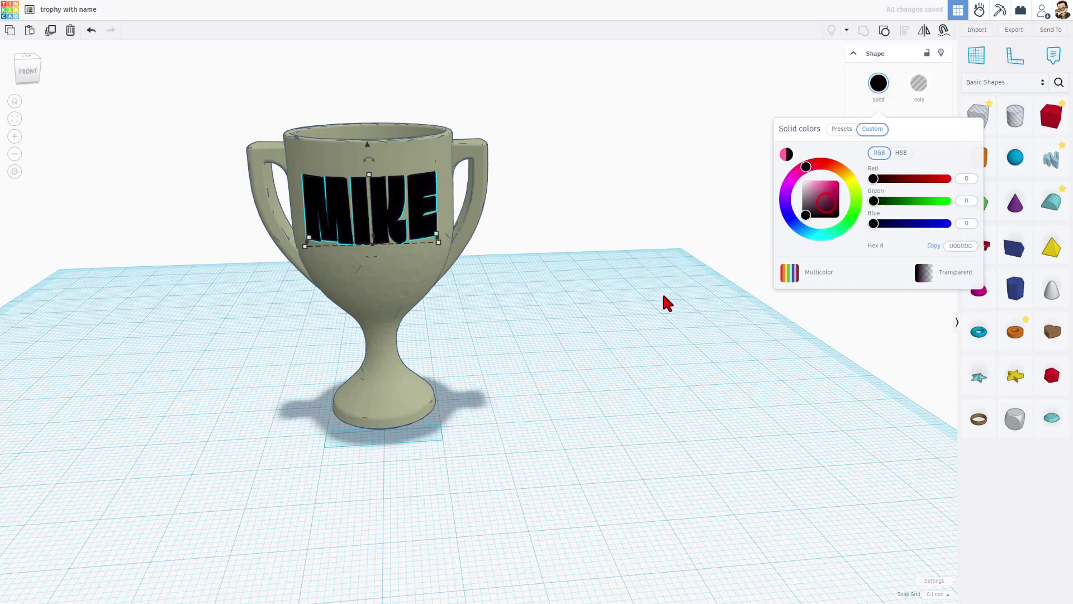
Change the cup's solid color to a more saturated yellow-green with a custom color.
left_click(322, 373)
left_click(383, 376)
left_click(878, 84)
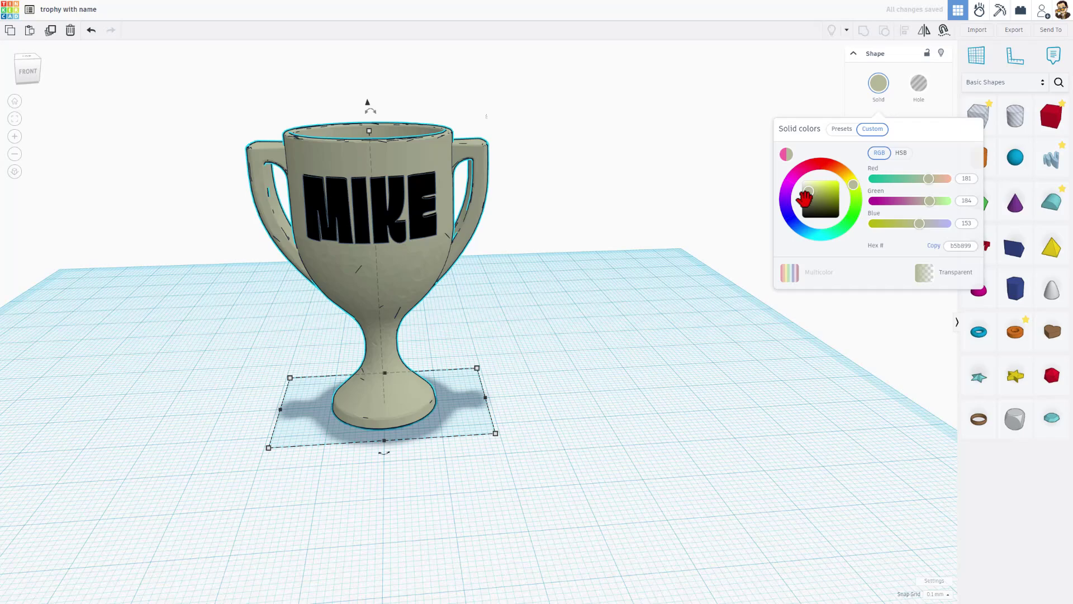
left_click_drag(805, 198, 827, 195)
left_click(684, 239)
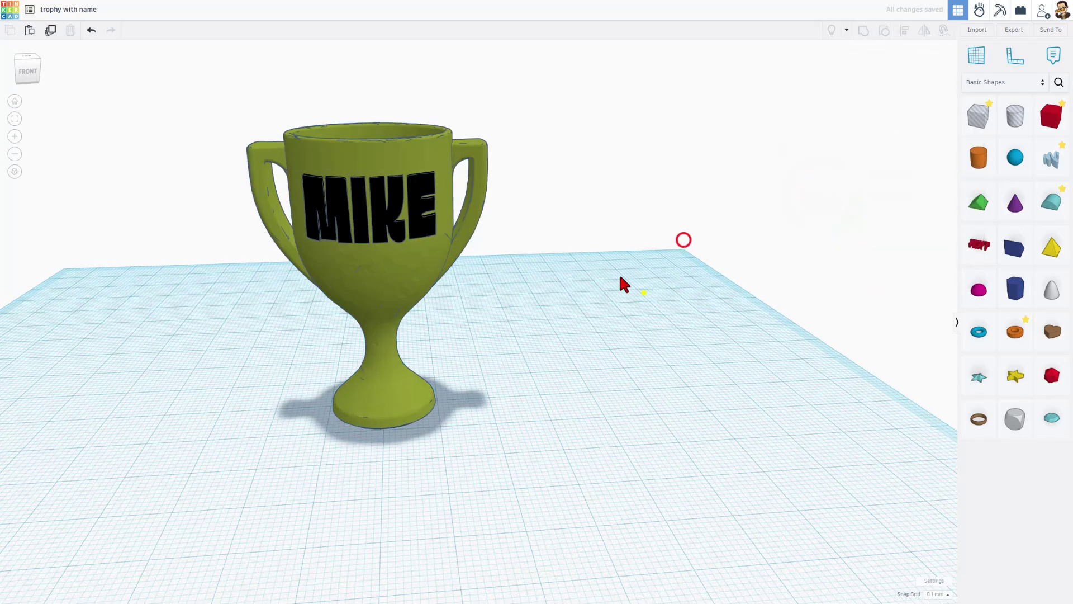
Add a torus from the basic shapes to the workplane beside the cup.
right_click_drag(620, 283, 252, 457)
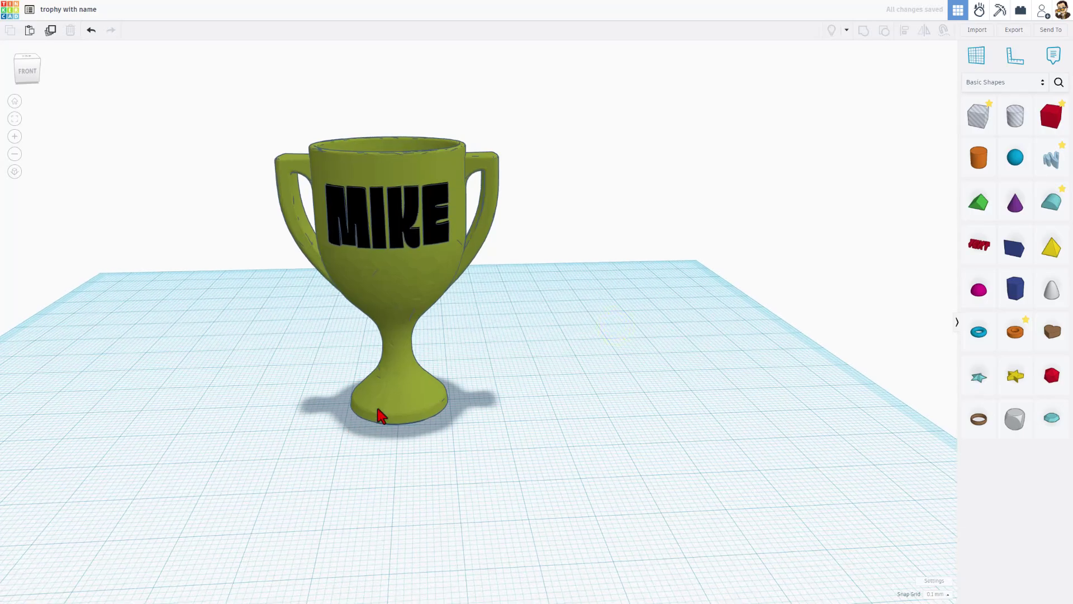
right_click_drag(380, 416, 206, 420)
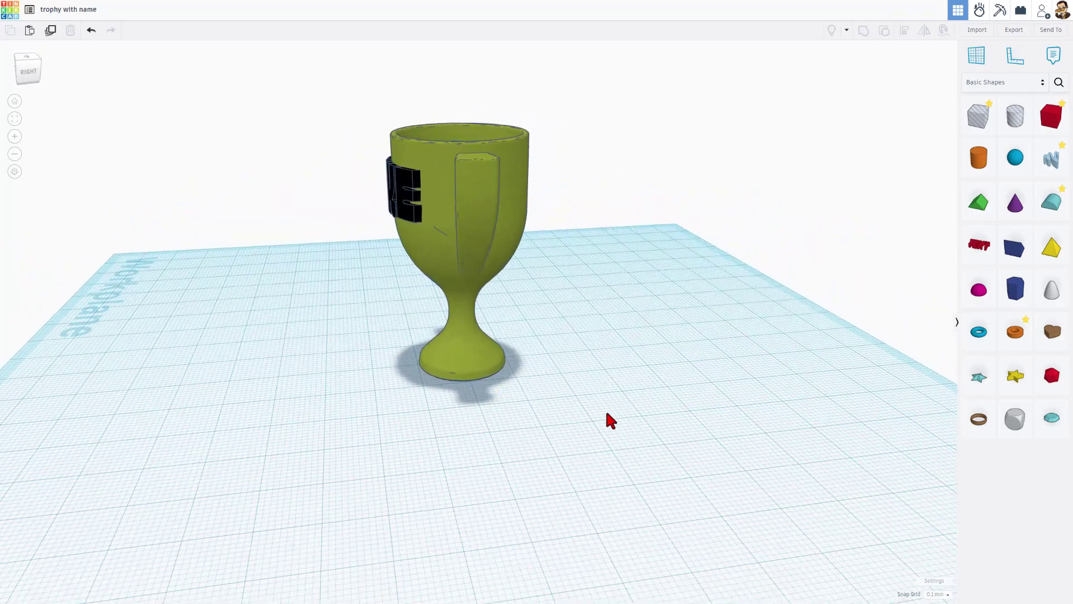
left_click_drag(976, 340, 597, 394)
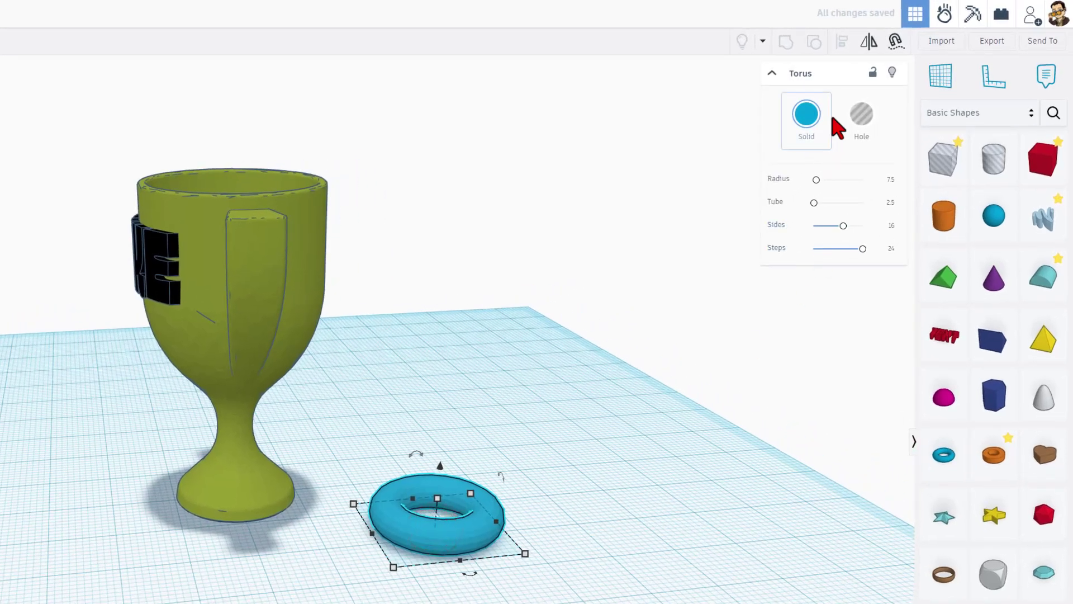
Turn the torus into a hole and set its sides to 24.
left_click(862, 123)
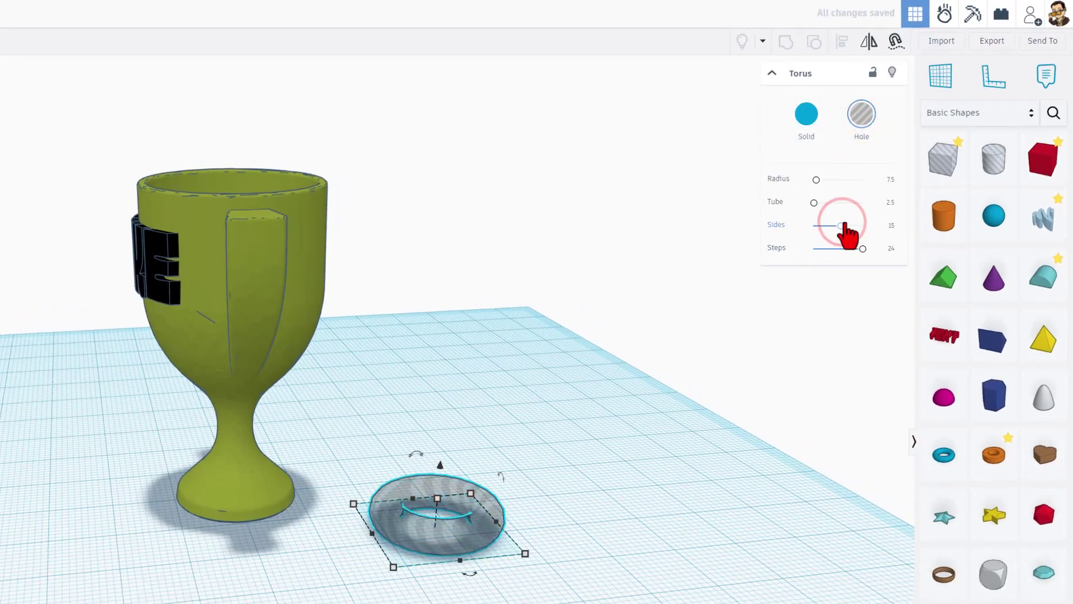
left_click_drag(841, 225, 910, 240)
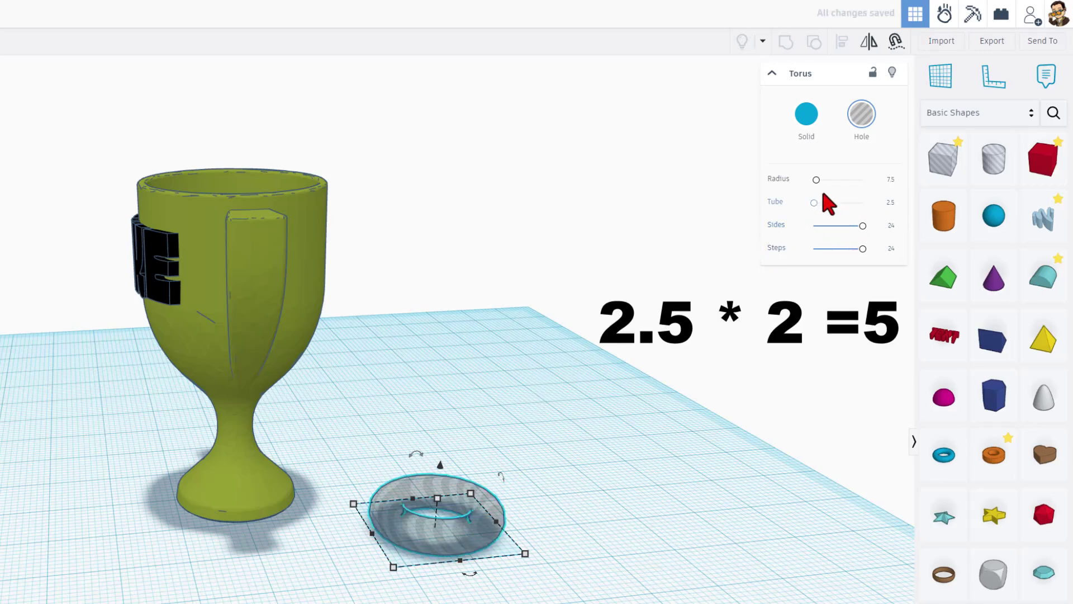
Rotate the torus hole upright and move it so it cuts into the back edge of the cup's base.
right_click_drag(545, 529, 426, 546)
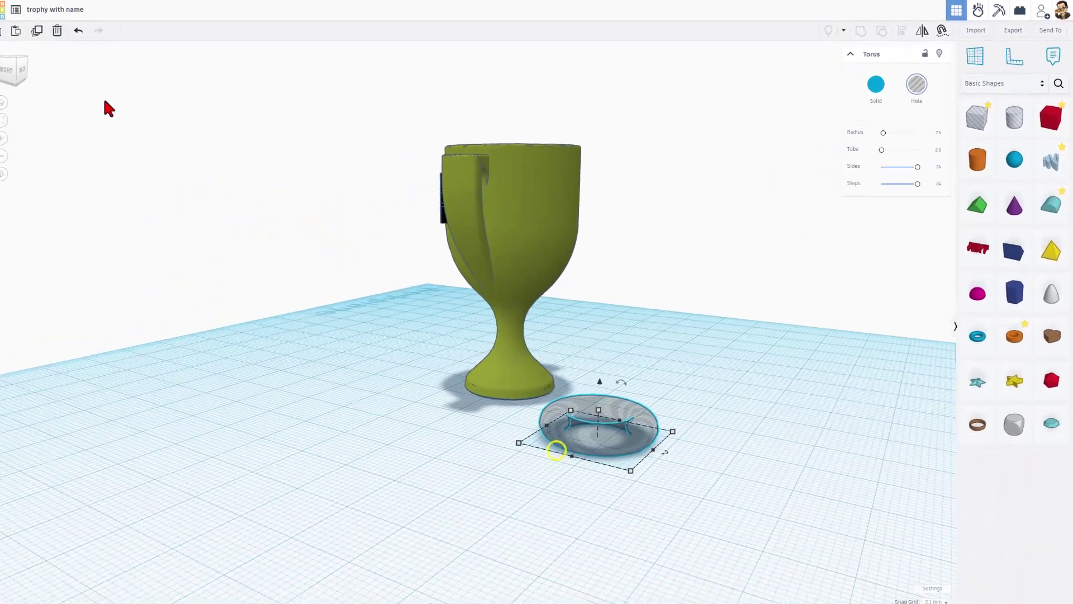
left_click(30, 62)
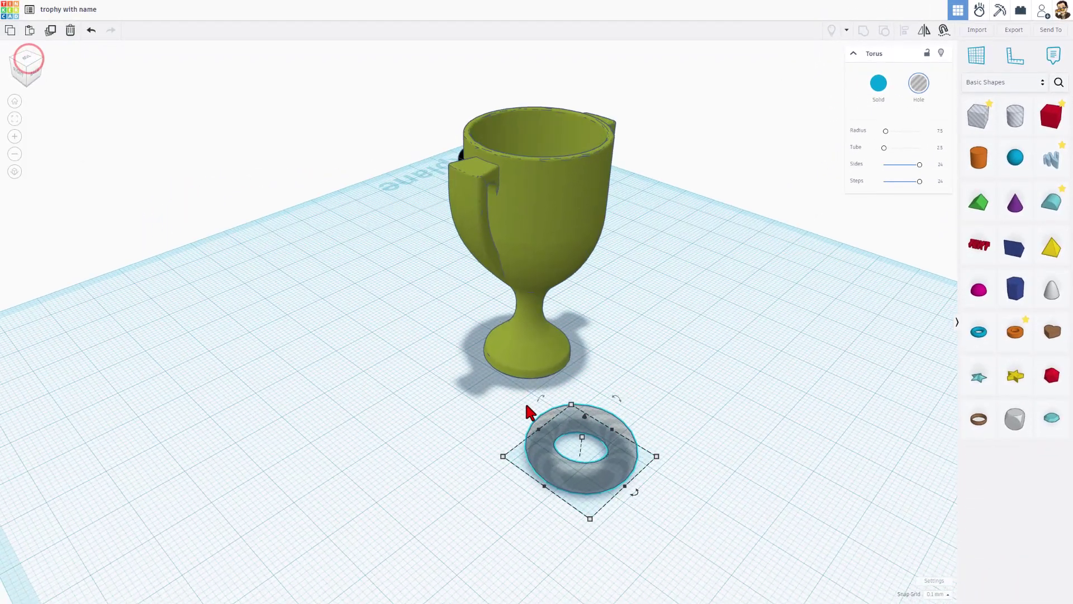
left_click_drag(543, 399, 513, 434)
left_click_drag(603, 434, 588, 356)
right_click_drag(522, 402, 383, 301)
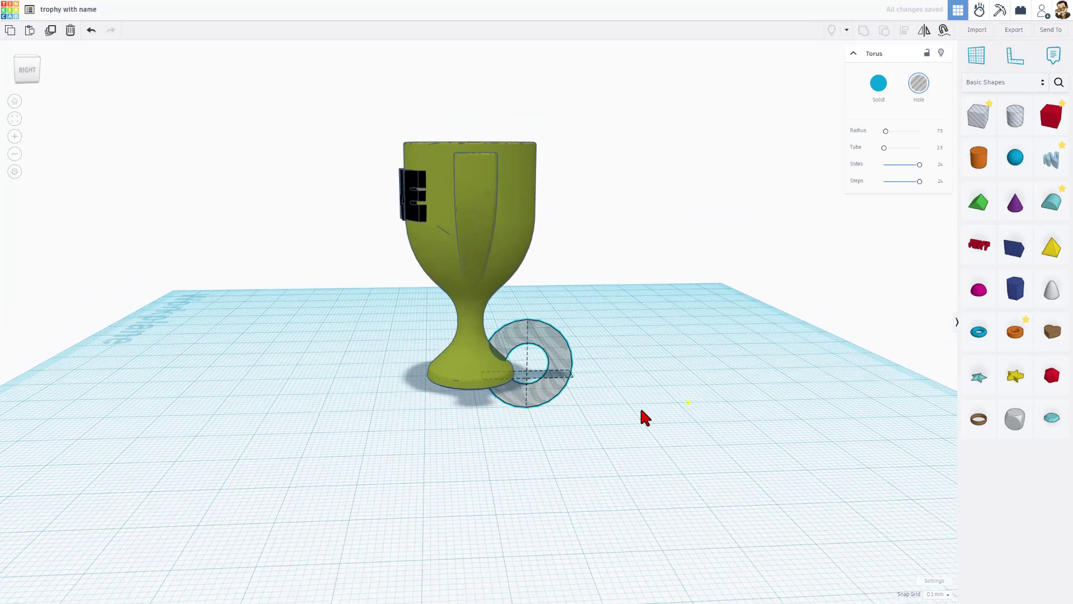
right_click_drag(642, 417, 491, 414)
Select the cup and torus hole together and align their centers across the cup's width.
left_click(489, 409)
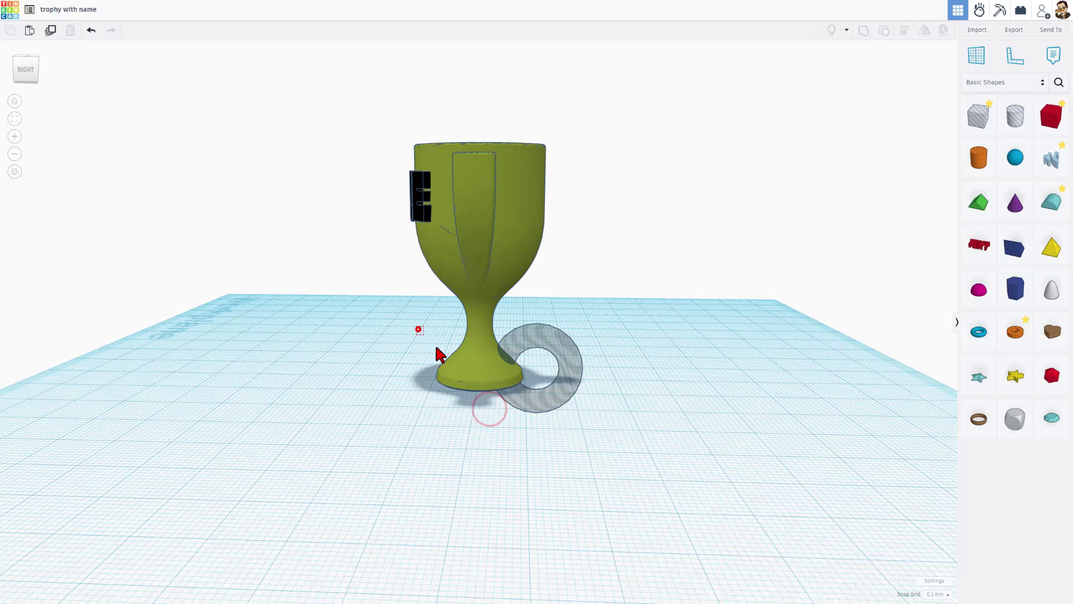
left_click_drag(441, 353, 537, 437)
right_click_drag(532, 433, 500, 454)
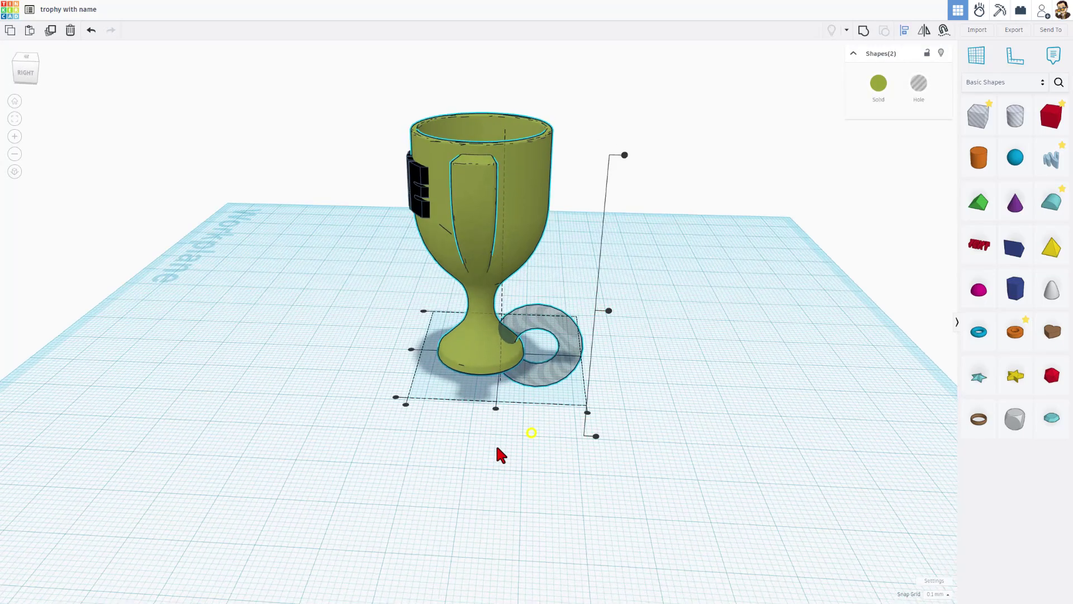
left_click(466, 329)
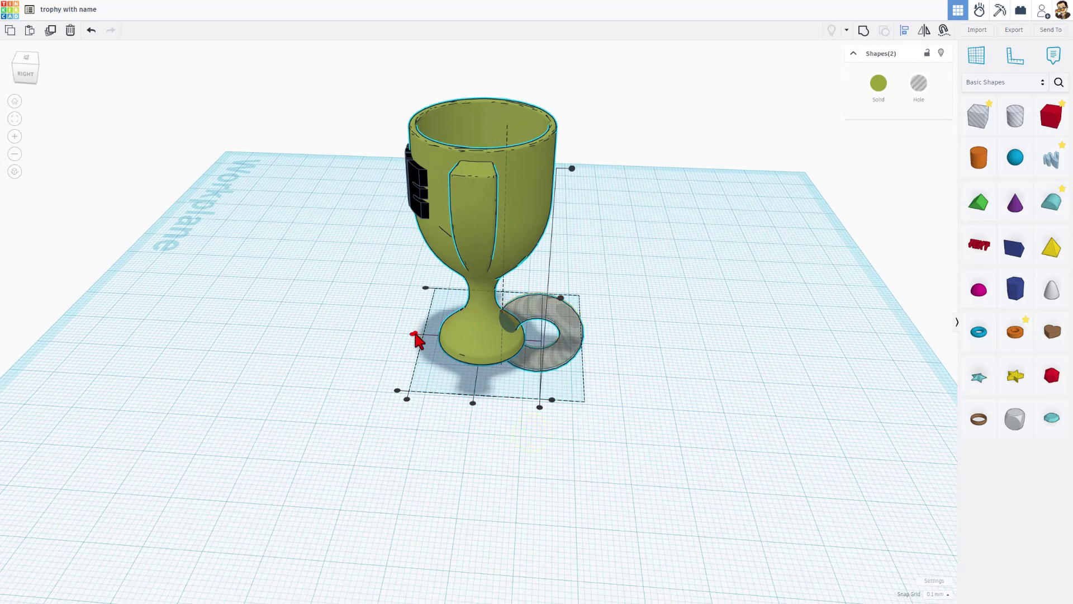
left_click(701, 373)
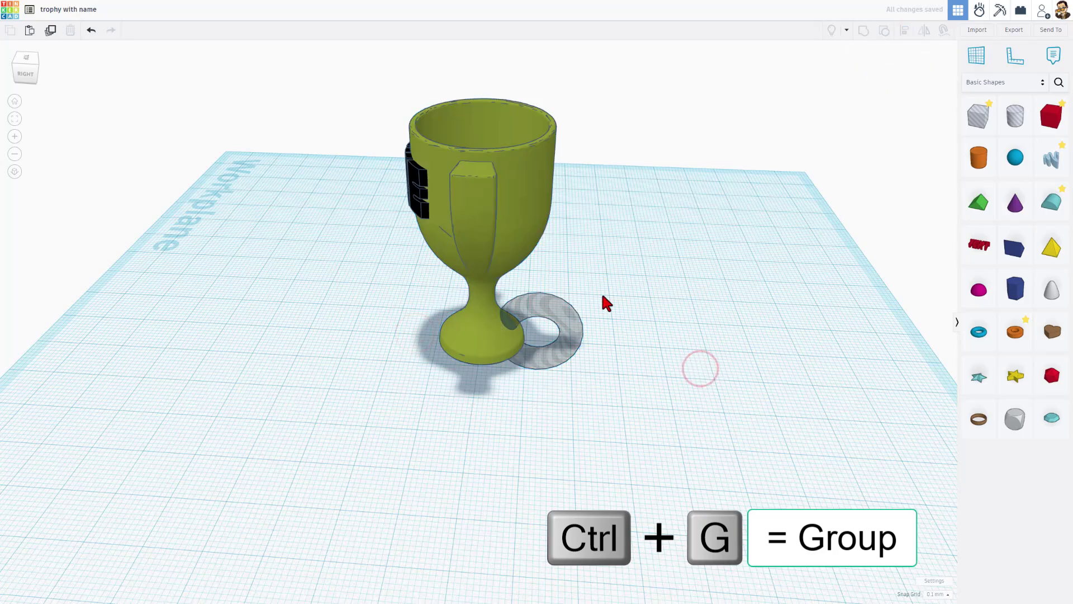
Group the torus hole with the cup to cut the opening through the back of its base, leaving the name separate.
left_click_drag(603, 295, 497, 378)
key("ctrl+g")
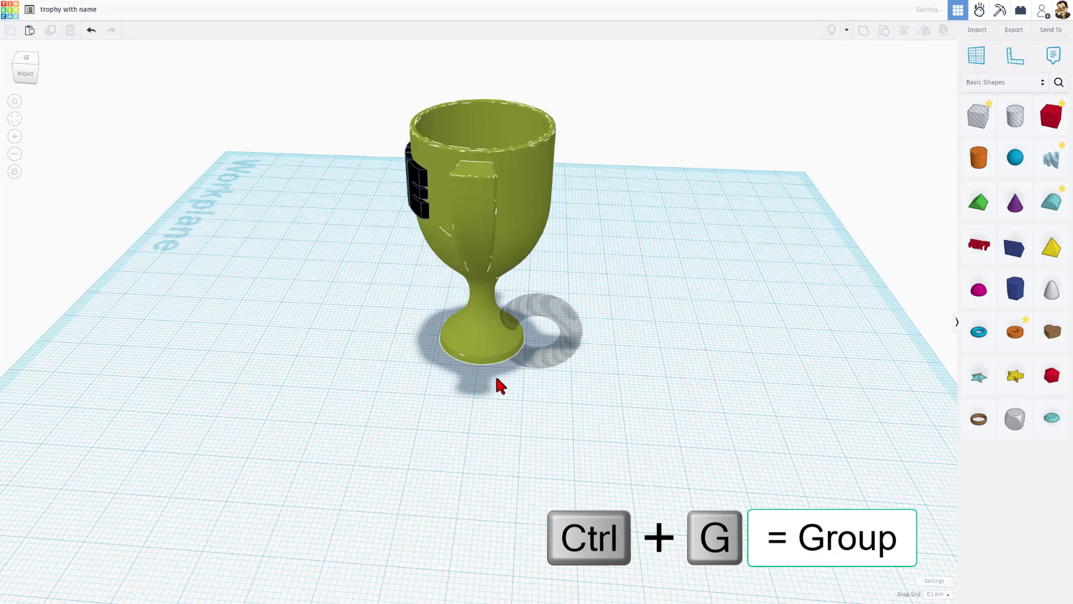
right_click_drag(506, 379, 886, 314)
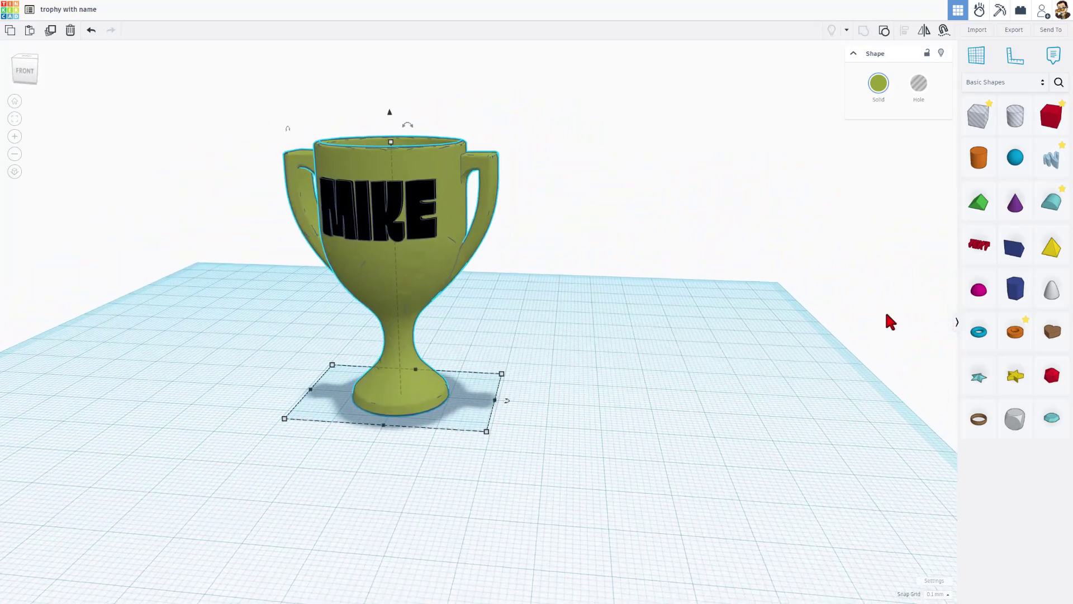
key("Escape")
right_click_drag(496, 364, 373, 302)
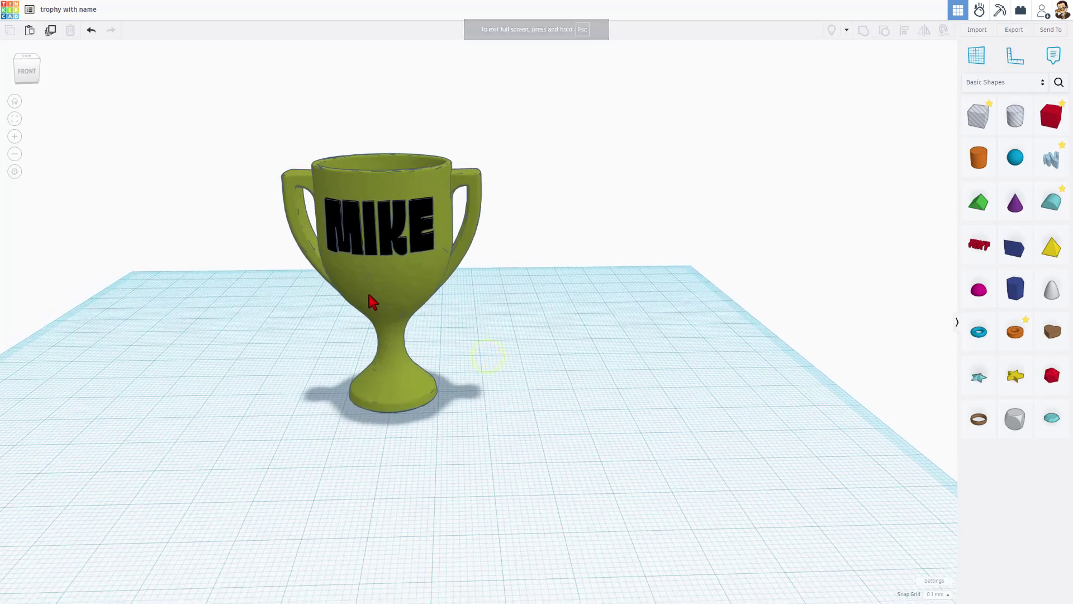
Export only the cup as an STL file named trophy1.stl in the Downloads folder.
left_click(373, 302)
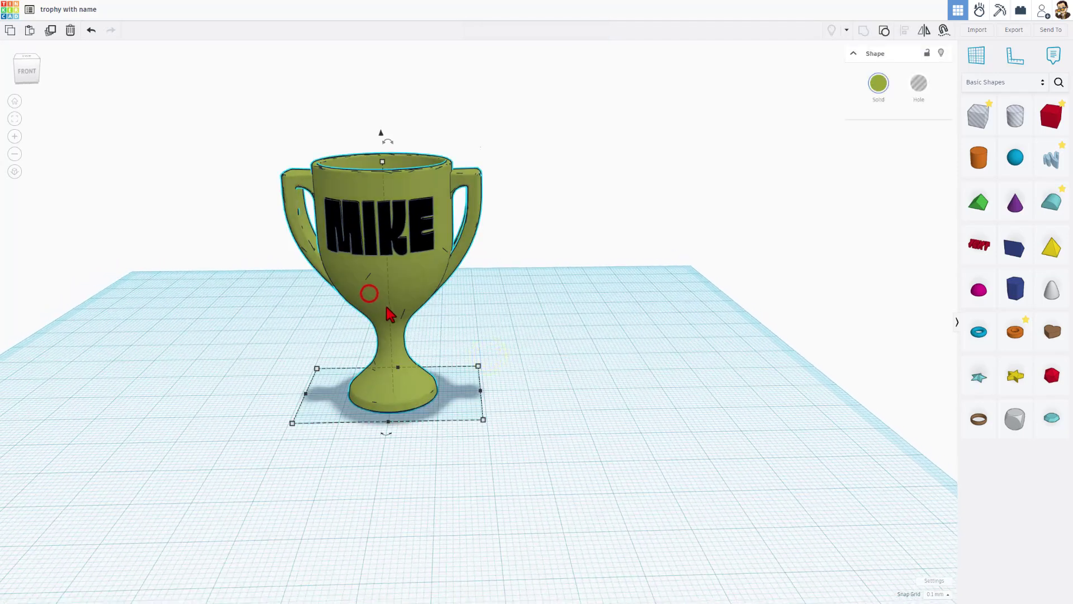
left_click(1014, 30)
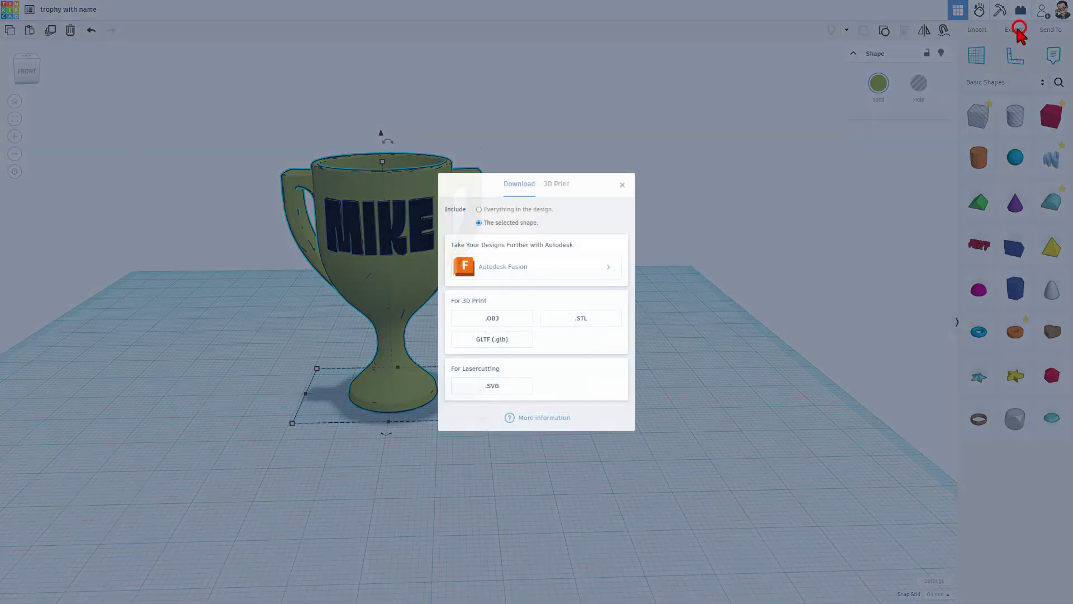
left_click(575, 317)
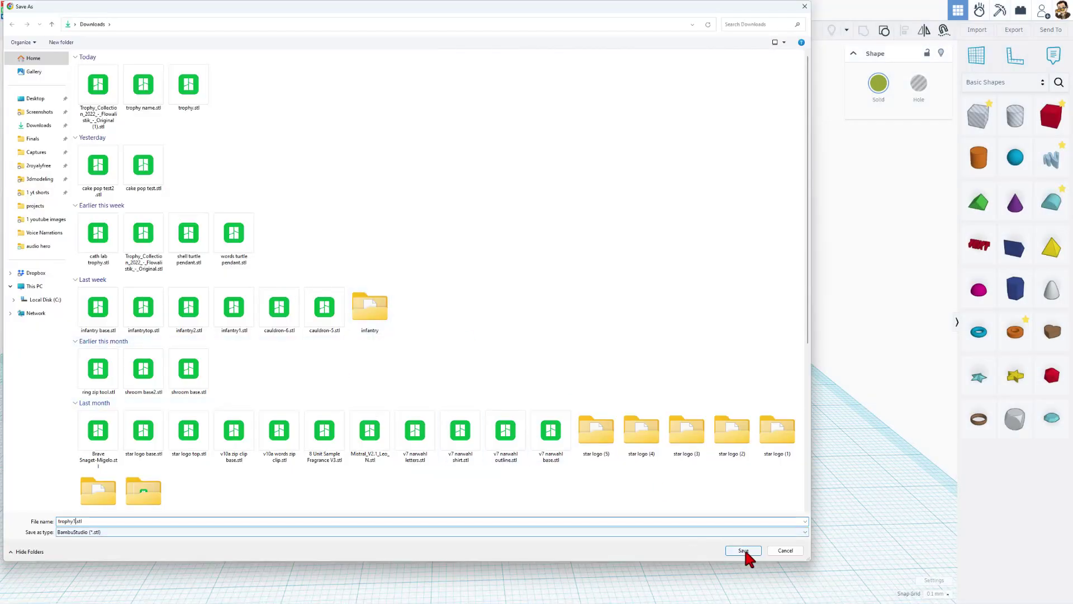
left_click(743, 550)
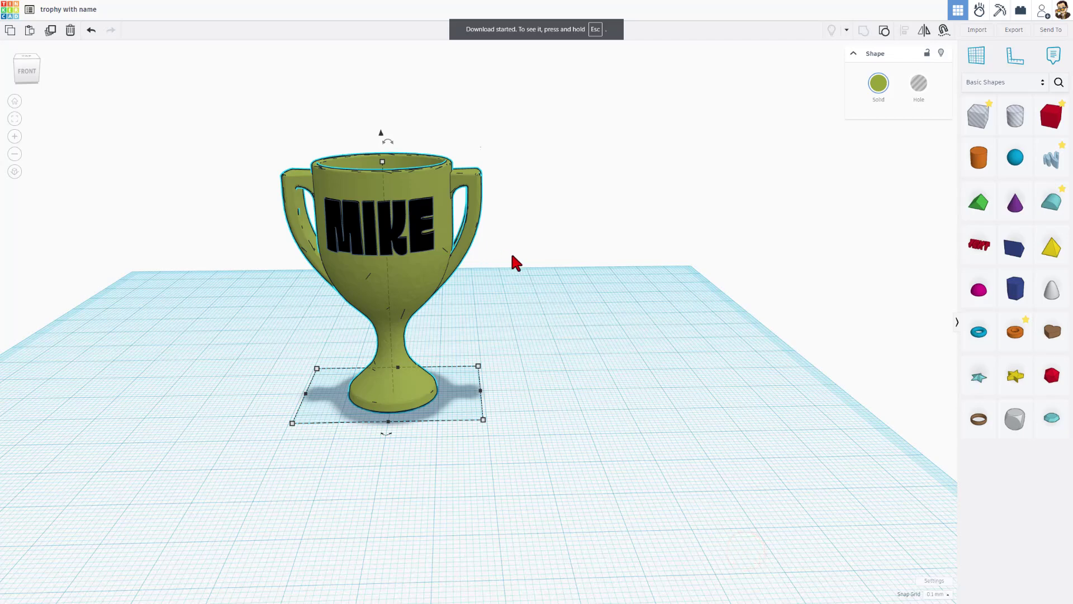
Export only the black name as an STL file named trophy name2.stl in the Downloads folder.
left_click(427, 246)
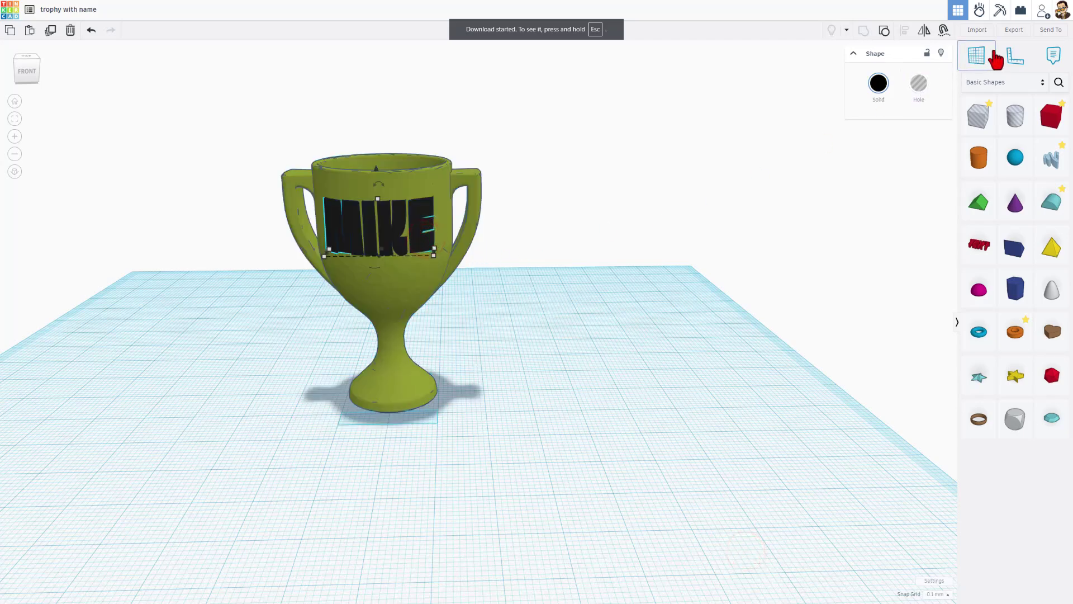
left_click(1016, 31)
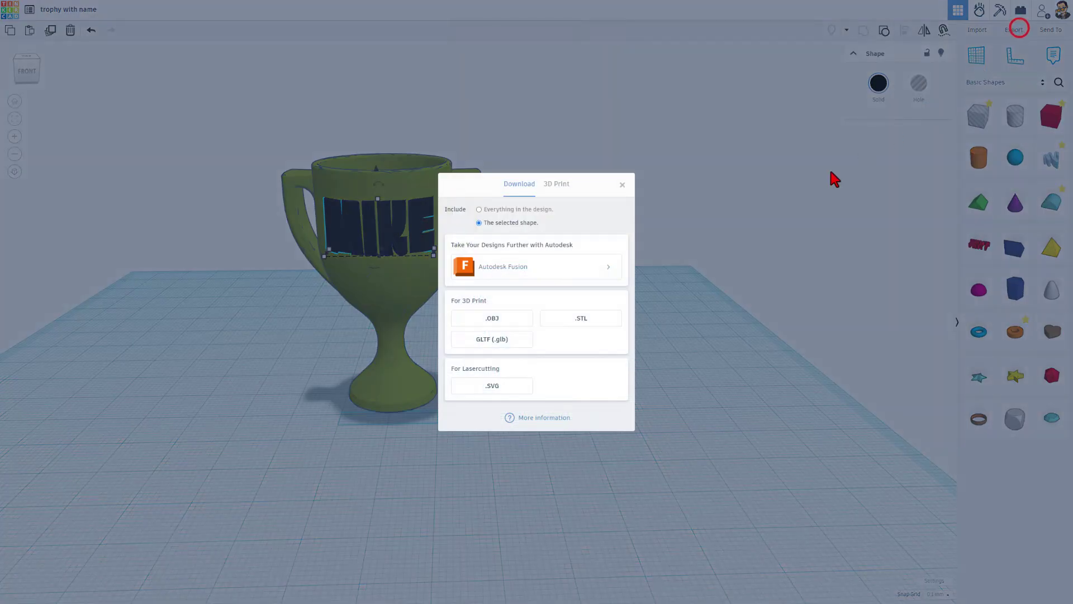
left_click(581, 318)
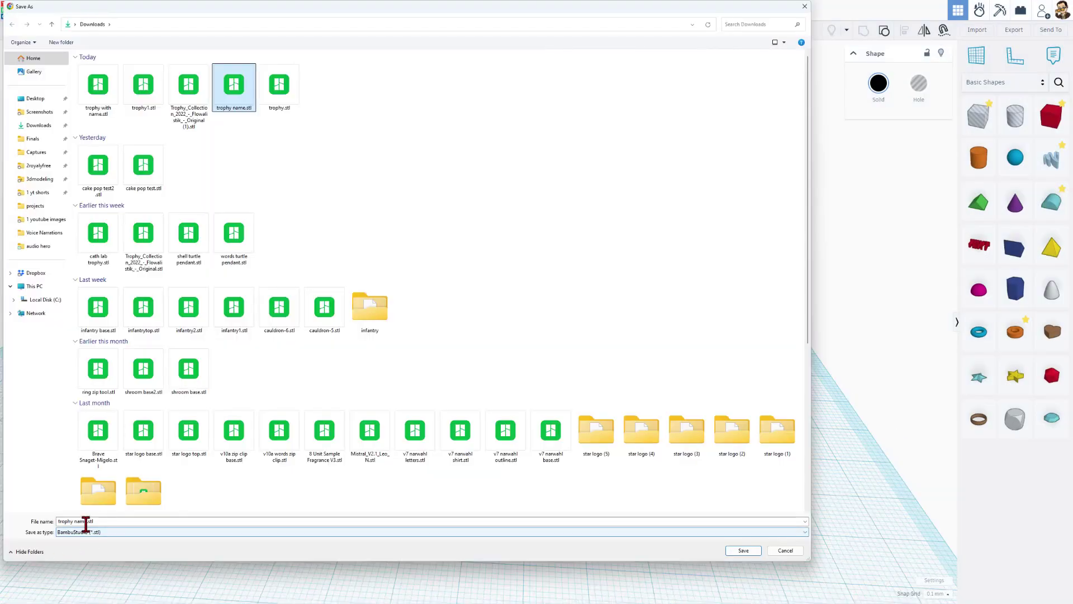
triple_click(85, 521)
key("BackSpace")
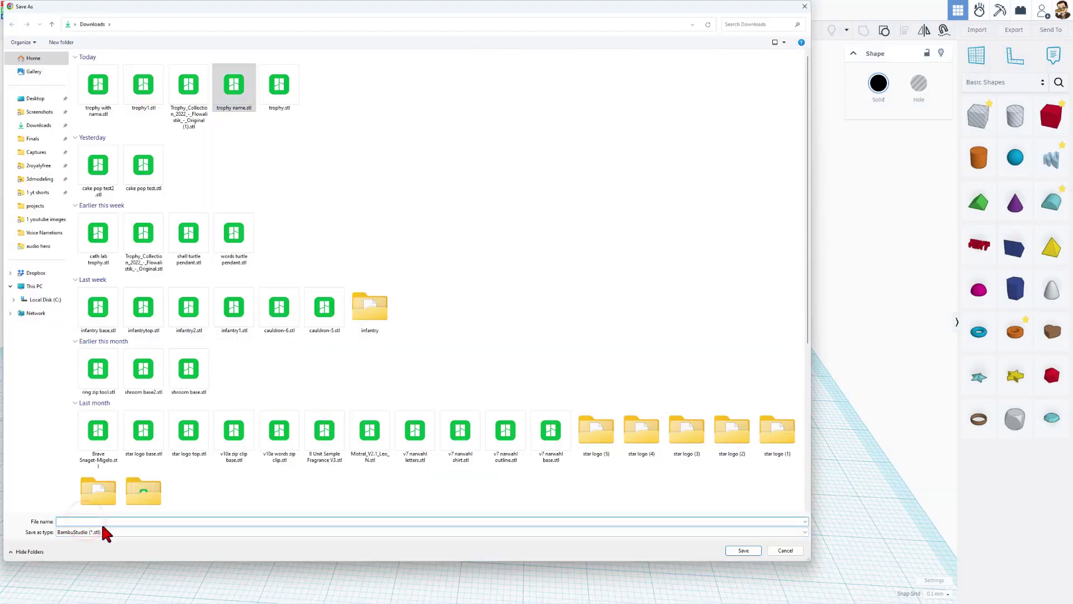
key("ctrl+z")
key("End")
key("Left")
key("Left")
key("Left")
key("Left")
type("2")
left_click(743, 550)
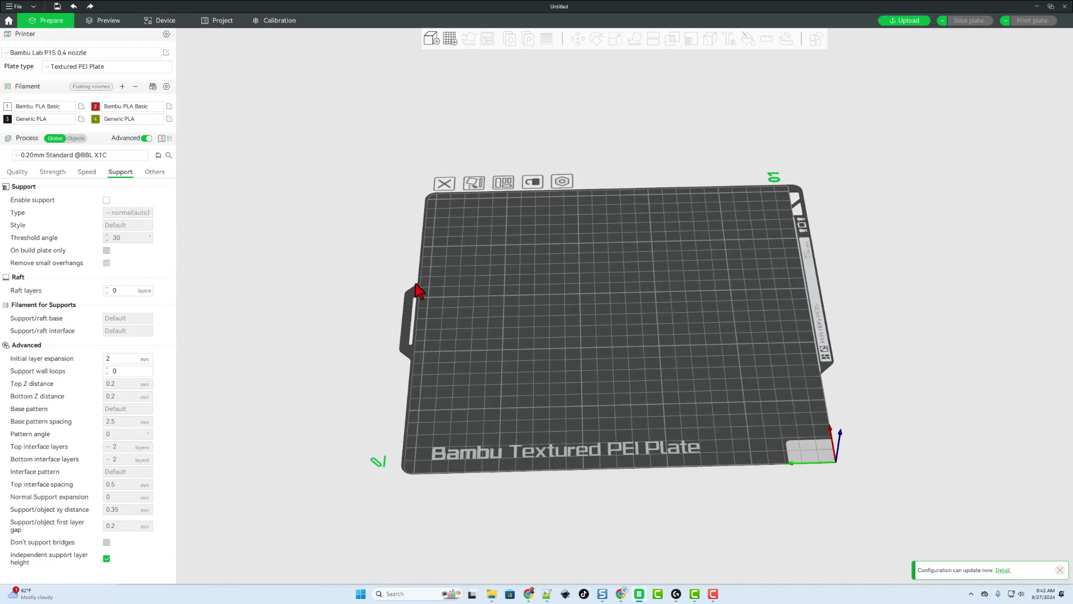
In Bambu Studio, import trophy name2.stl and trophy1.stl together as a single object with multiple parts.
left_click(431, 38)
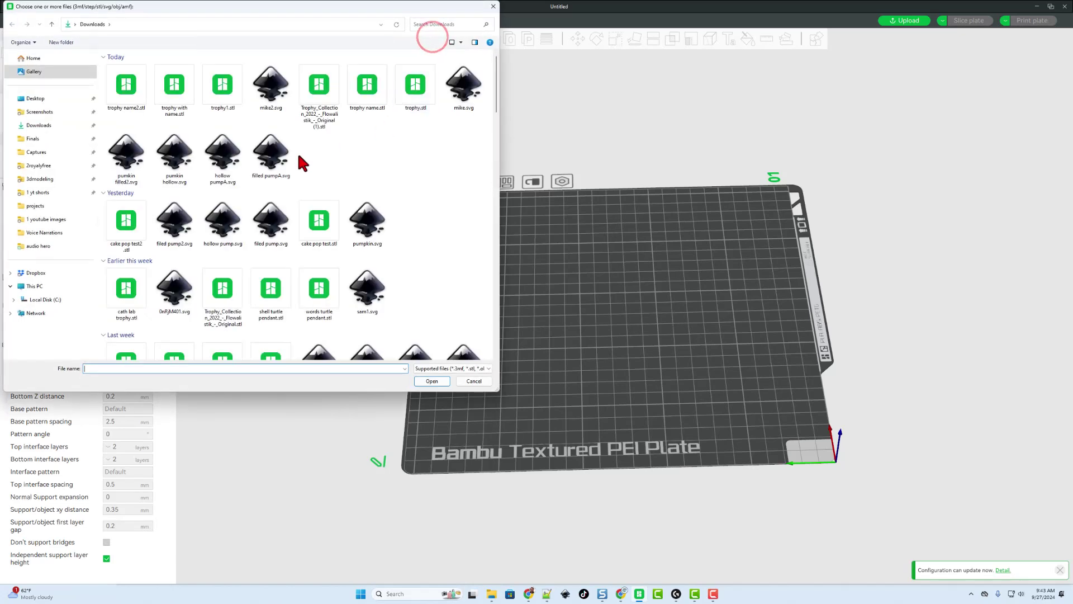
left_click(126, 90)
left_click(223, 85, "ctrl")
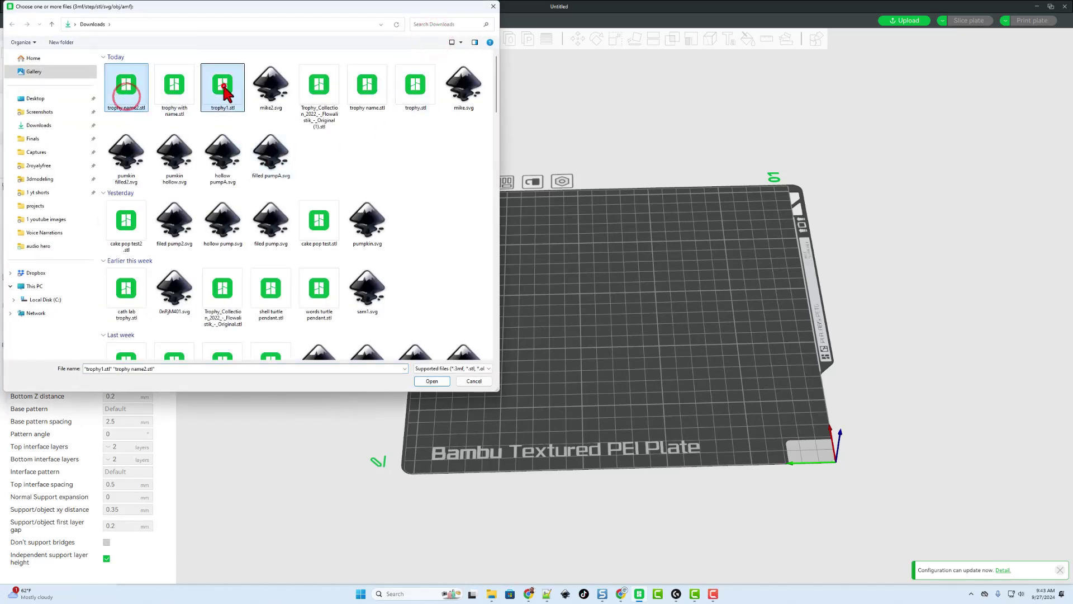
left_click(425, 383)
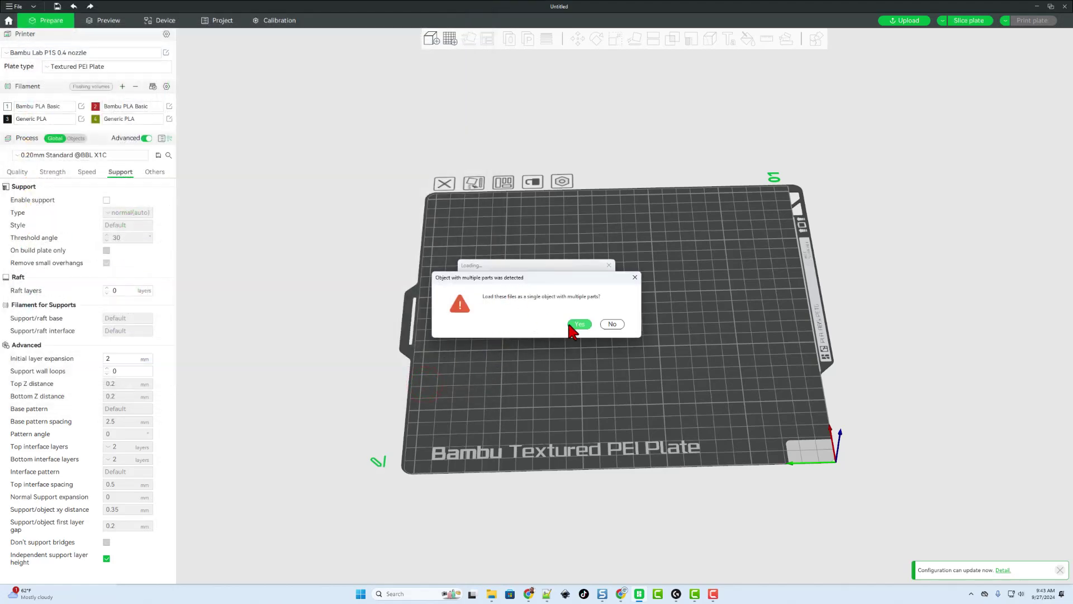
left_click(578, 325)
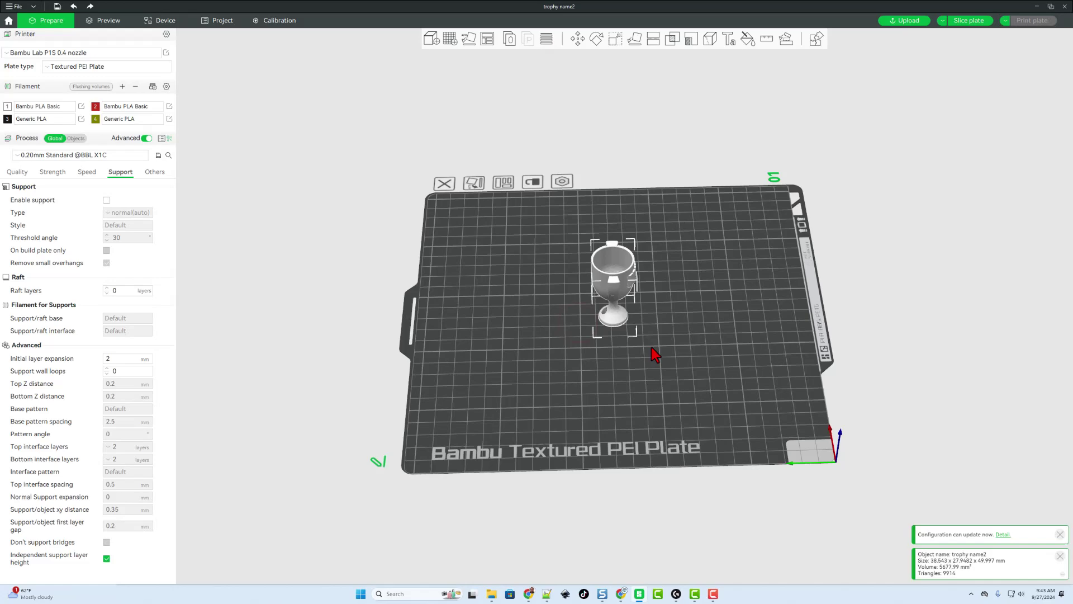
Show the object list and assign black filament 3 to the trophy name2.stl part.
left_click_drag(692, 381, 622, 354)
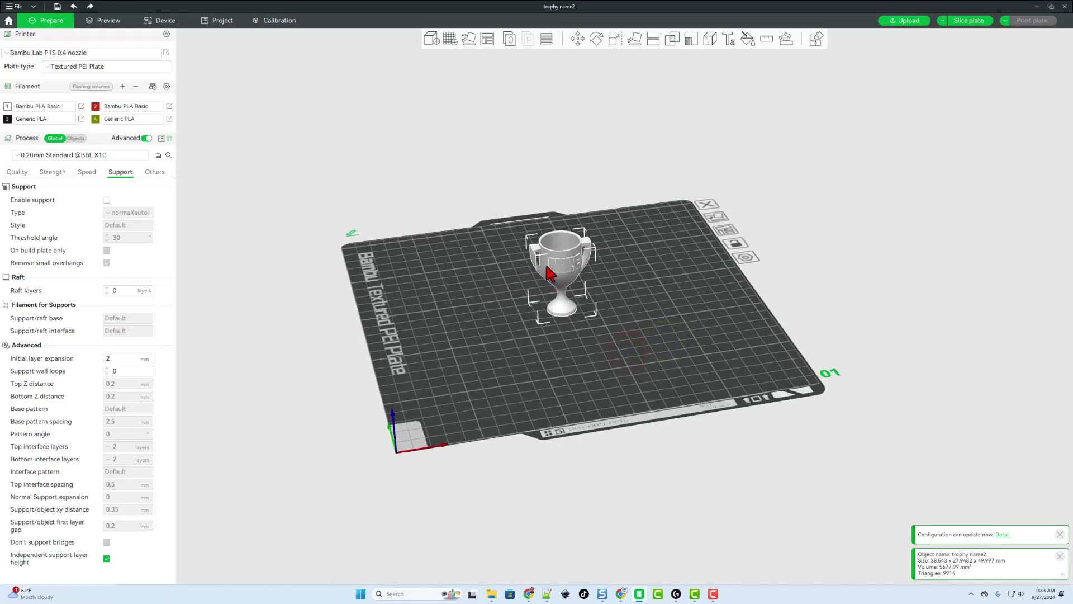
left_click_drag(559, 277, 535, 327)
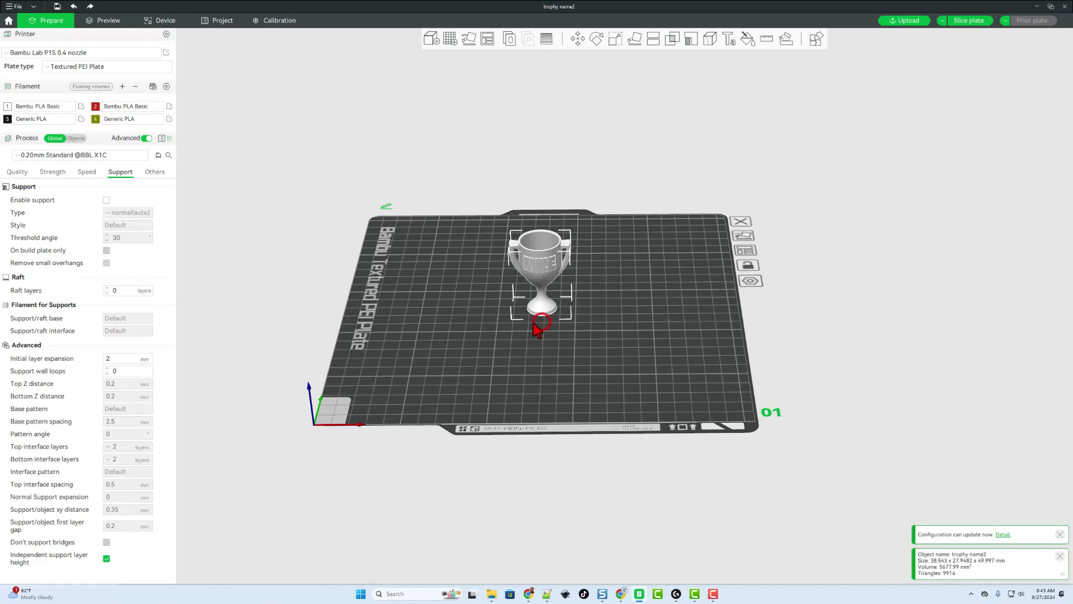
left_click_drag(528, 284, 529, 333)
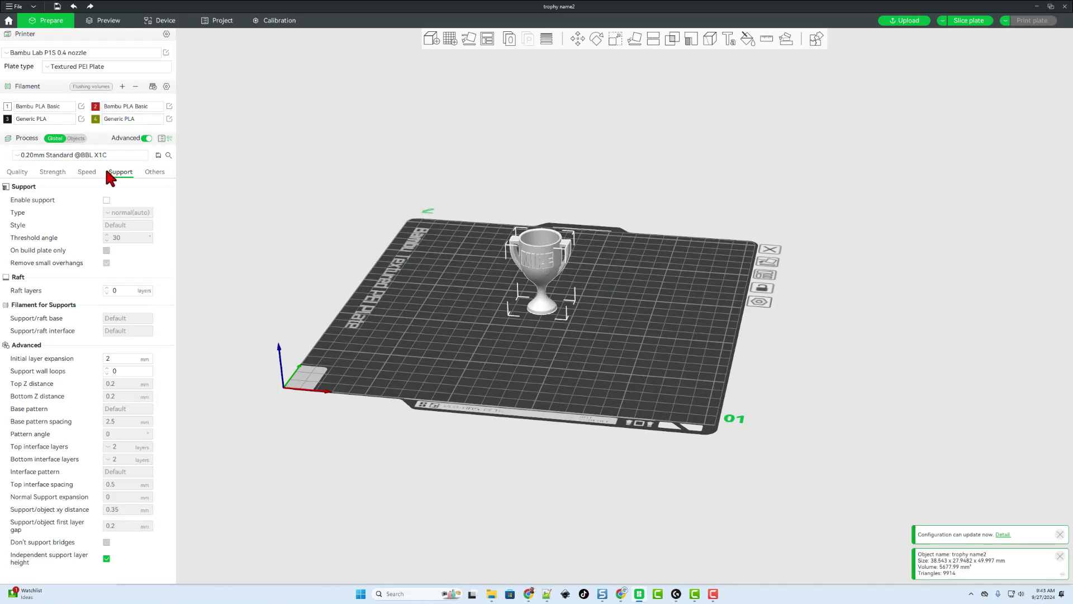
left_click(75, 137)
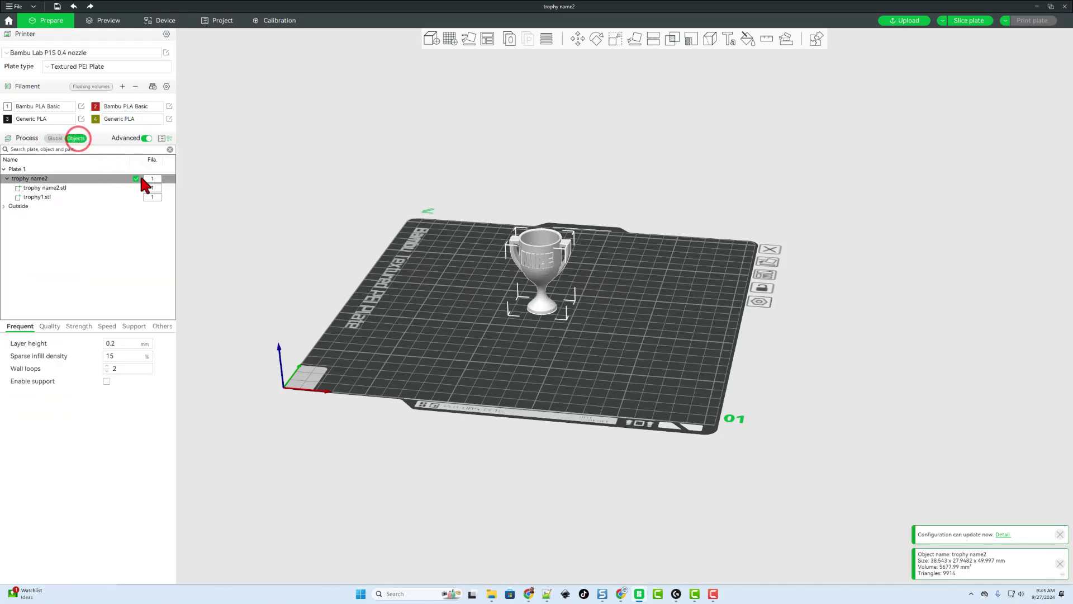
left_click(153, 189)
left_click(153, 189)
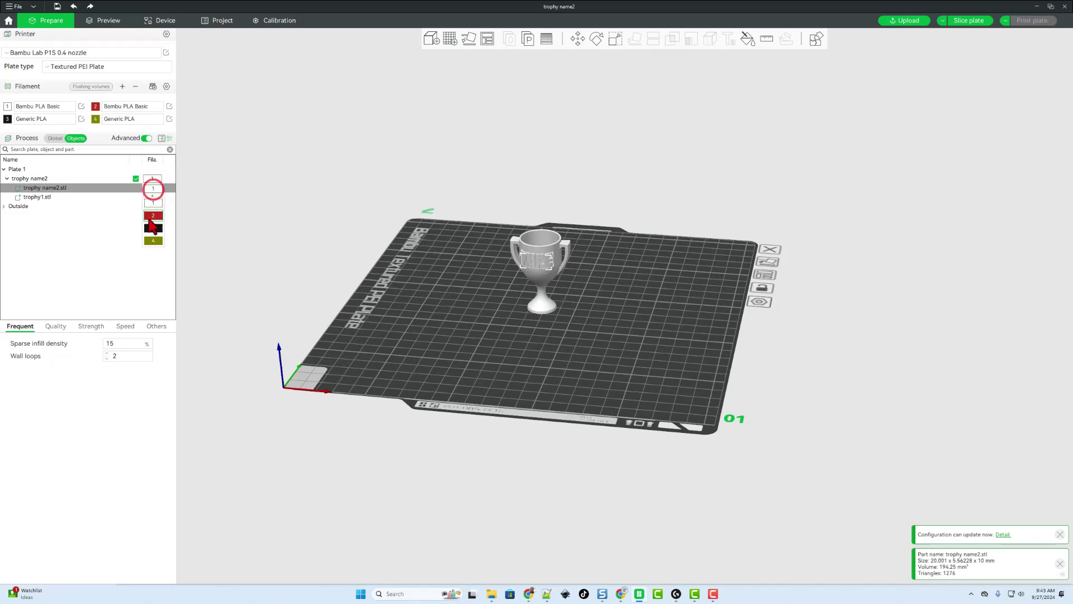
left_click(149, 231)
Assign olive filament 4 to the trophy1.stl part and deselect the model.
left_click(151, 197)
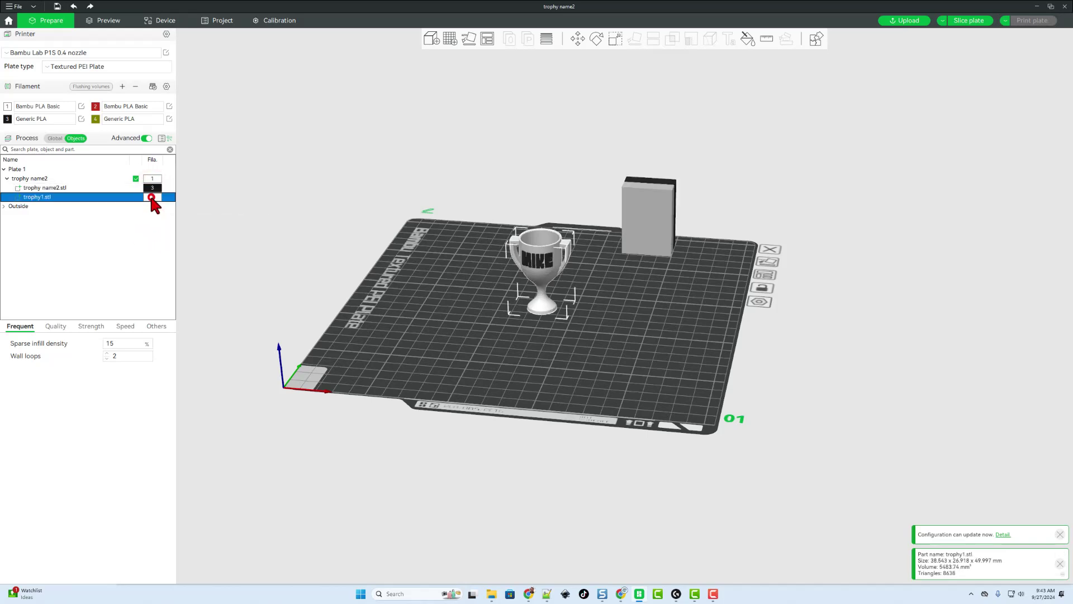
left_click(151, 197)
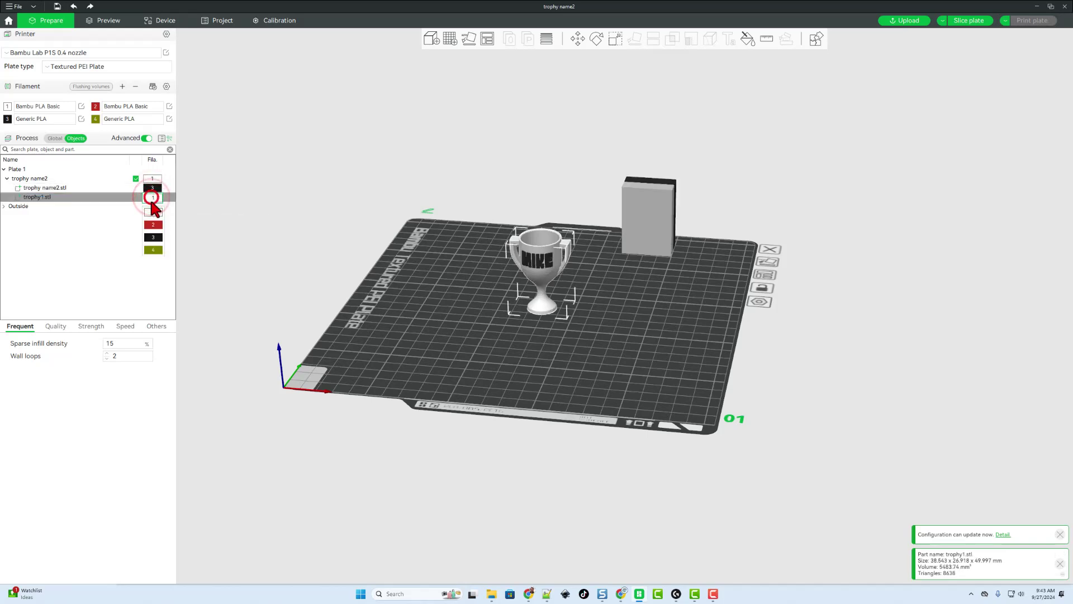
left_click(149, 251)
left_click(649, 342)
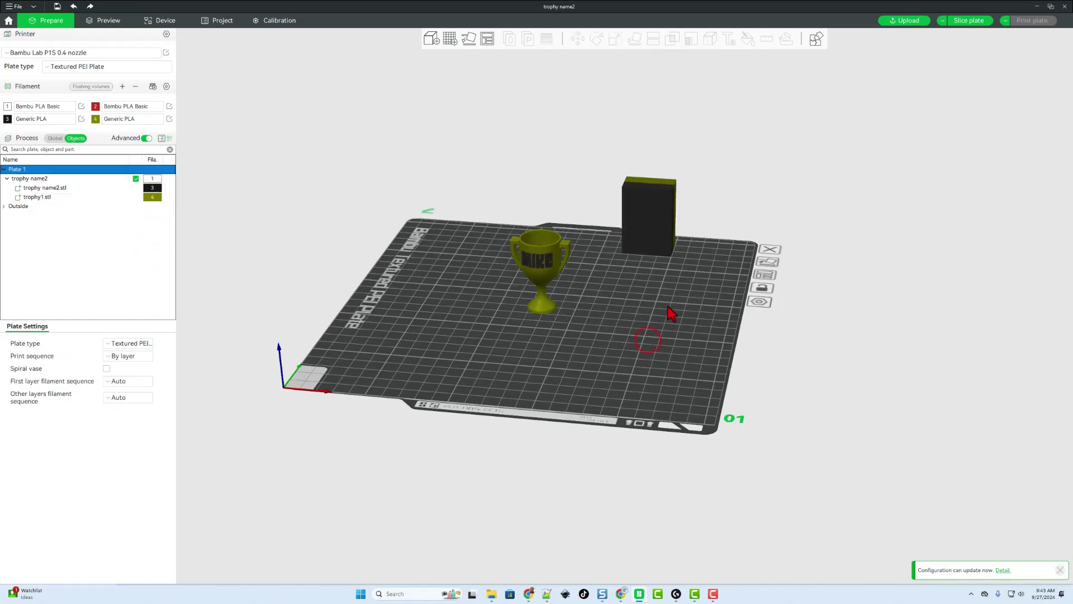
Slice the plate and inspect the two-color trophy in the preview.
left_click(966, 20)
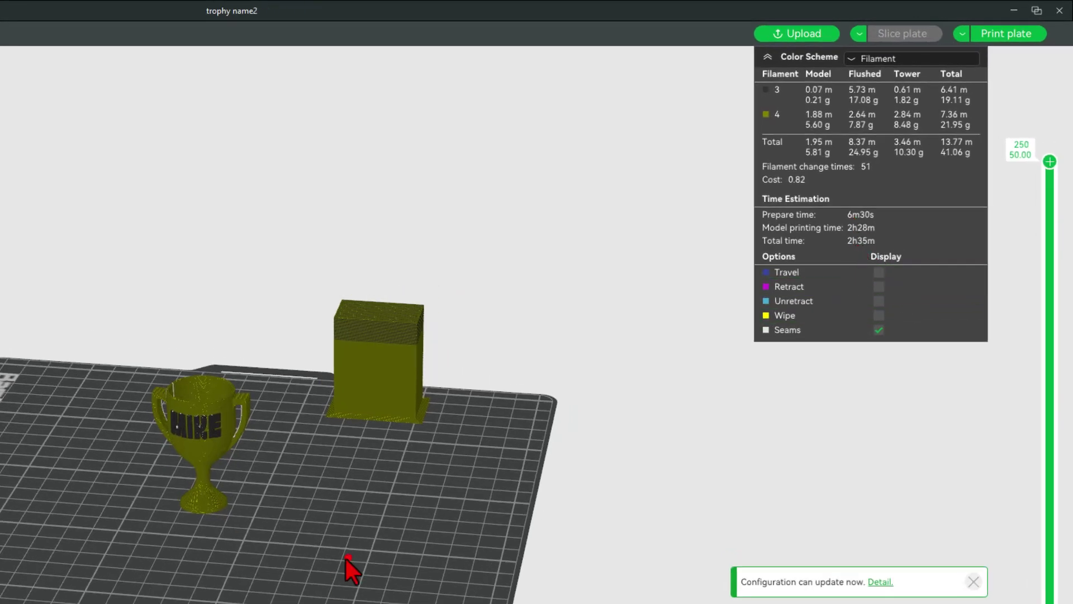
left_click_drag(346, 559, 289, 592)
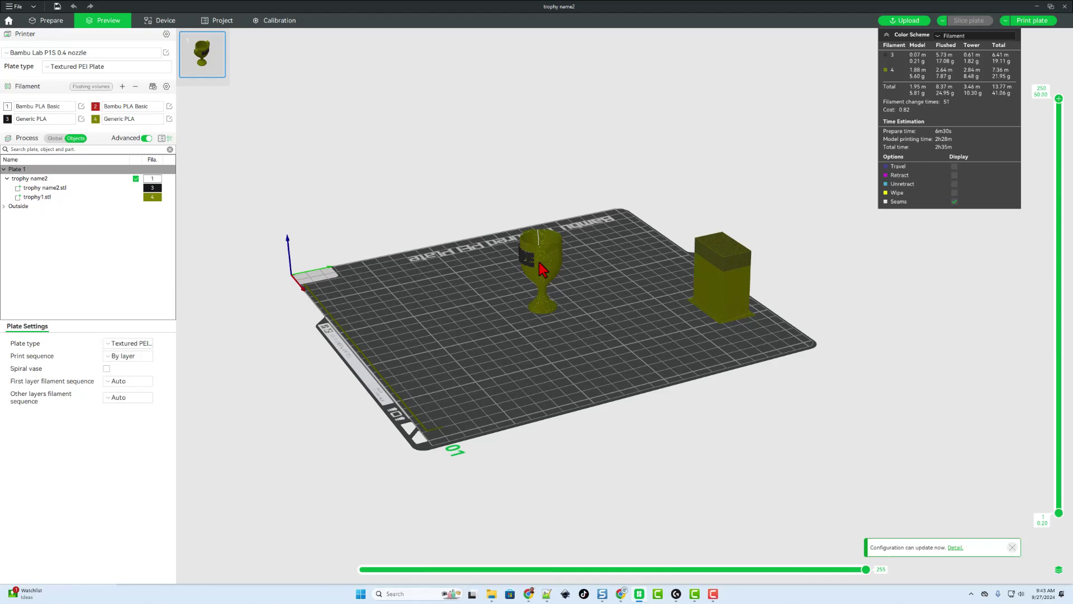
Return to model preparation and rotate the trophy object to 270° about the X axis so it lies on its back.
left_click_drag(531, 307, 506, 305)
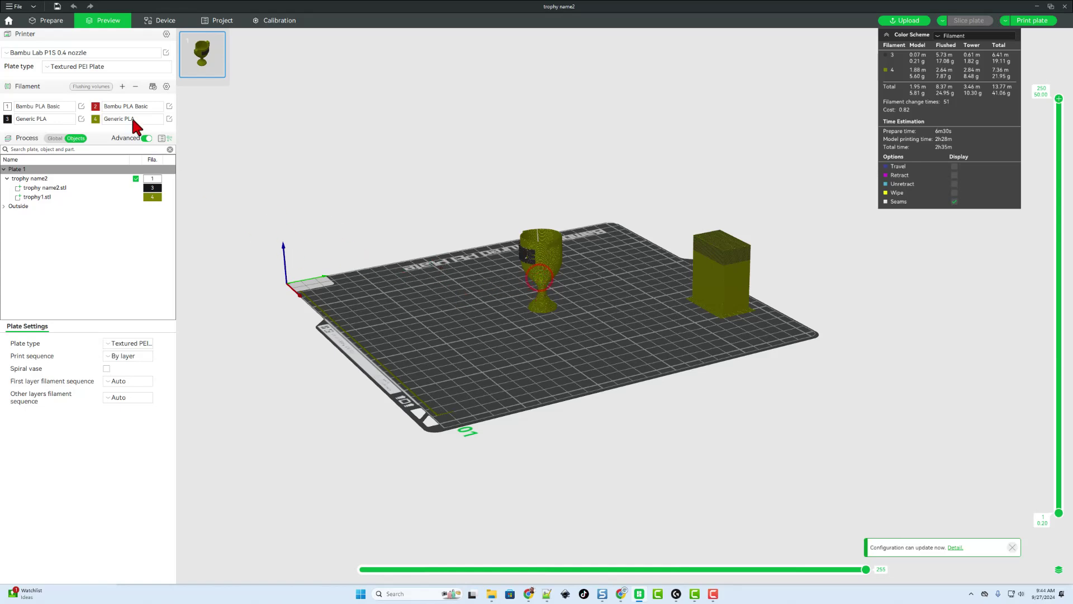
left_click(52, 21)
left_click(542, 253)
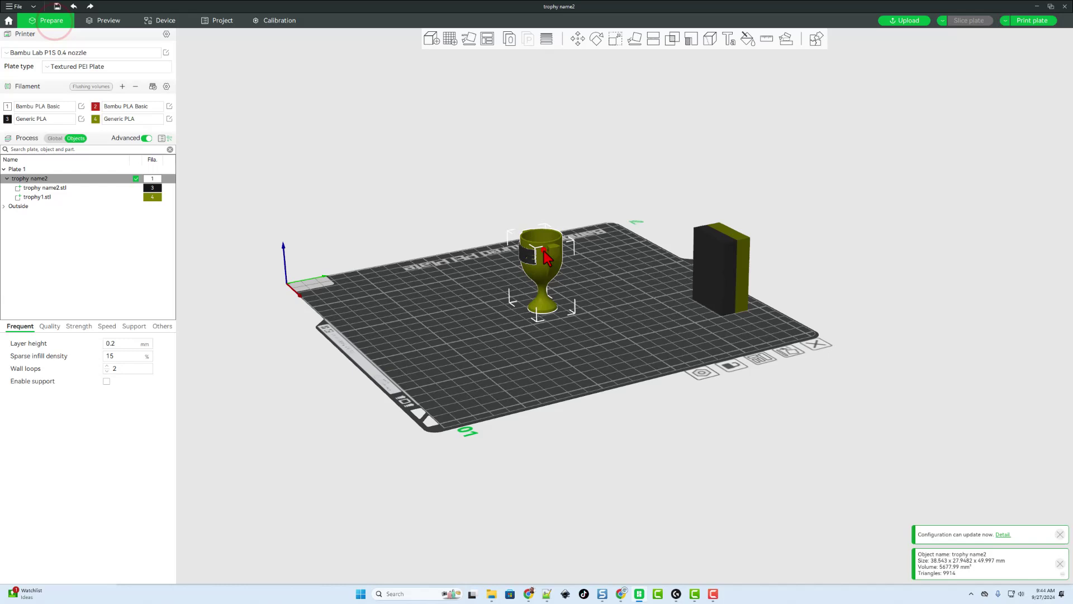
left_click(593, 45)
left_click_drag(487, 264, 542, 296)
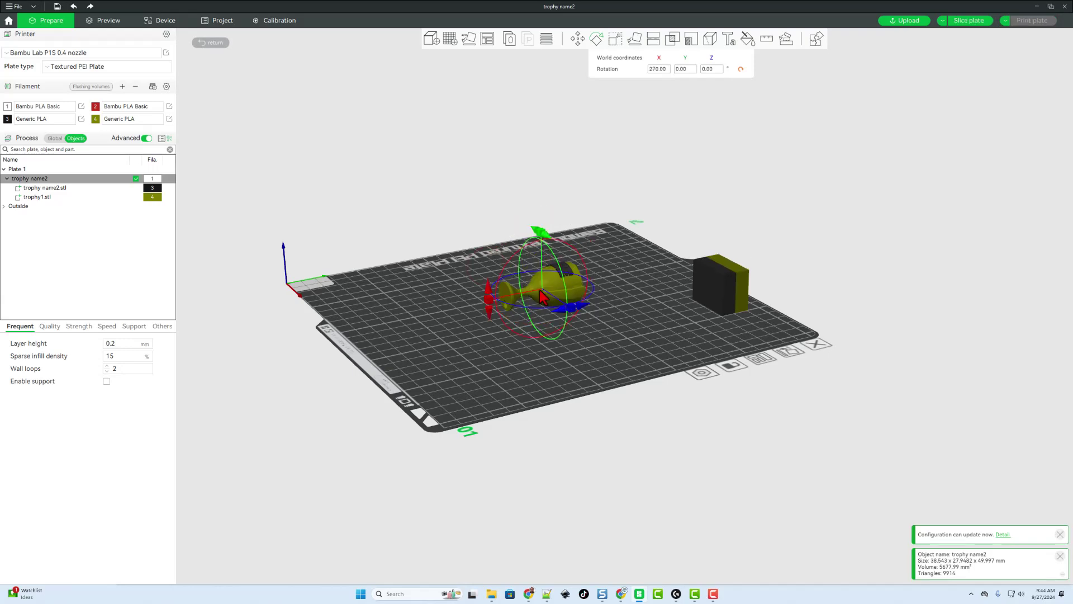
Enable normal(auto) support in the global process settings and slice the plate again.
left_click(55, 138)
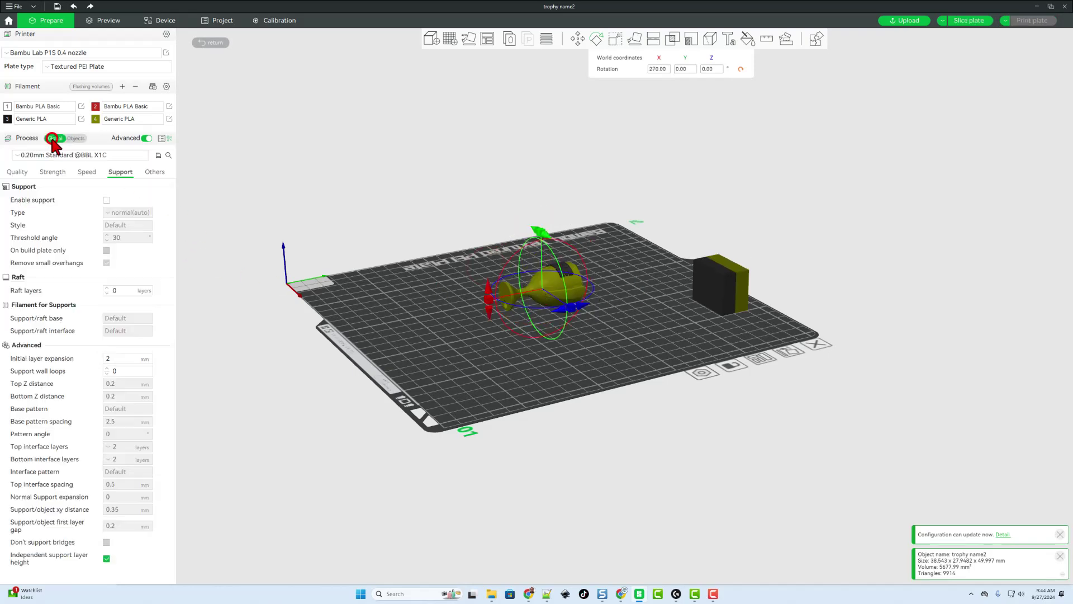
left_click(106, 200)
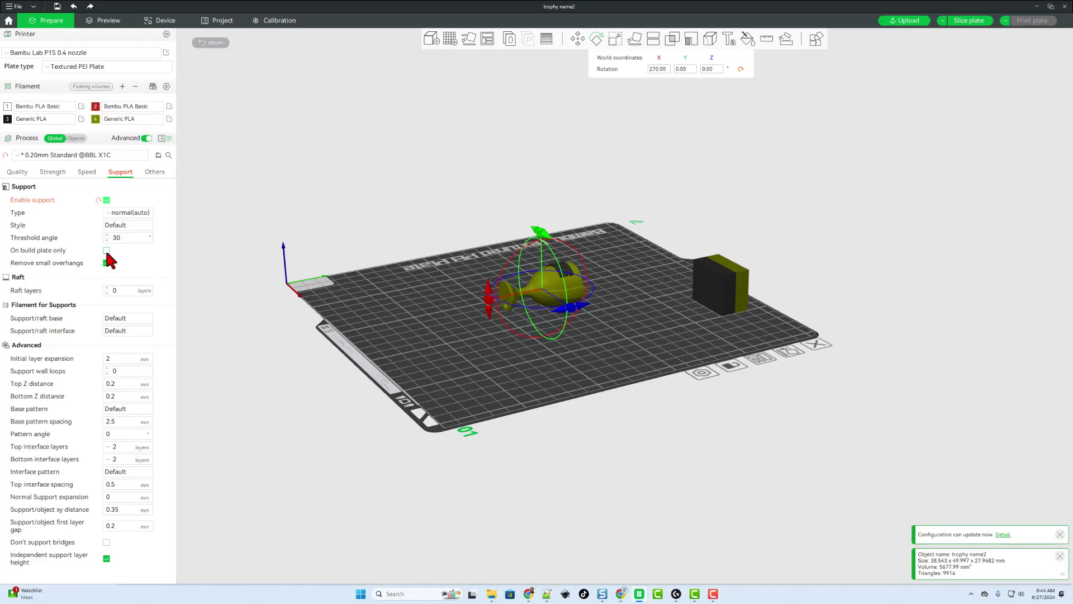
left_click_drag(581, 323, 162, 257)
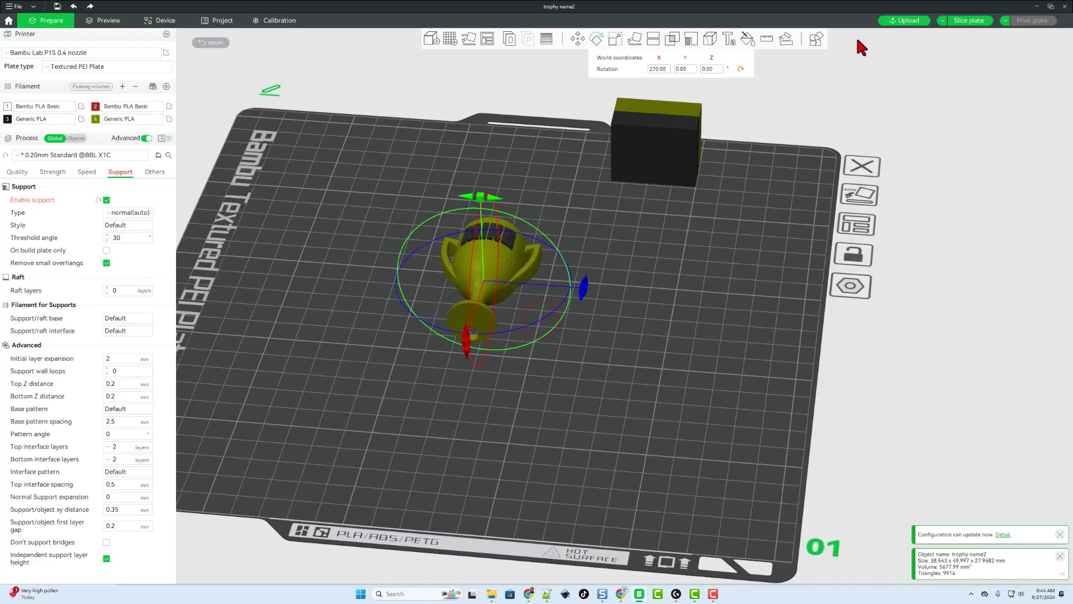
left_click(960, 23)
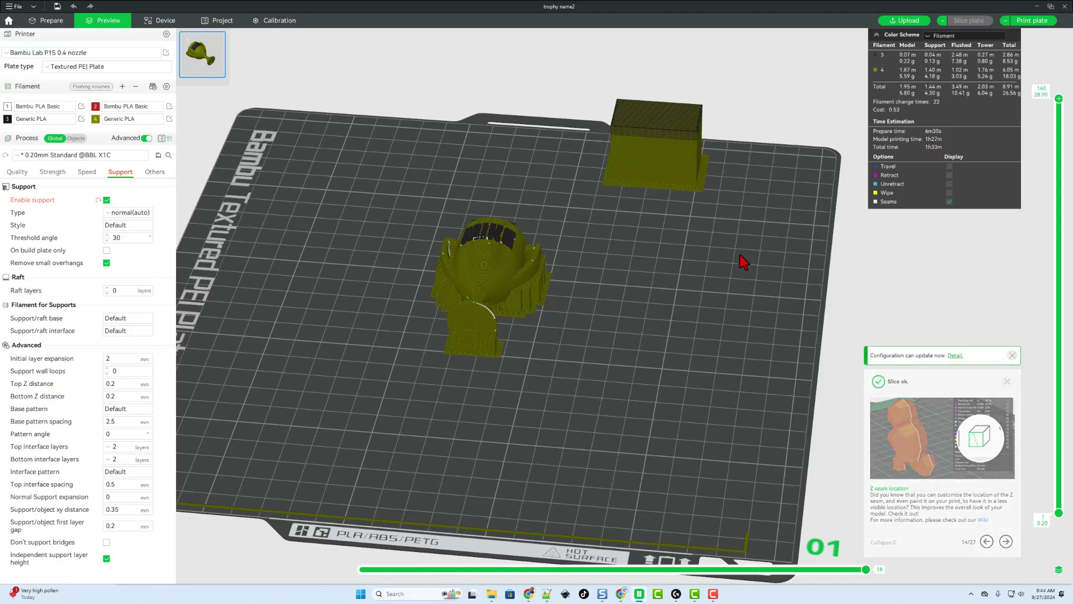
mouse_move(666, 307)
left_mouse_down()
mouse_move(679, 314)
mouse_move(669, 309)
left_mouse_up()
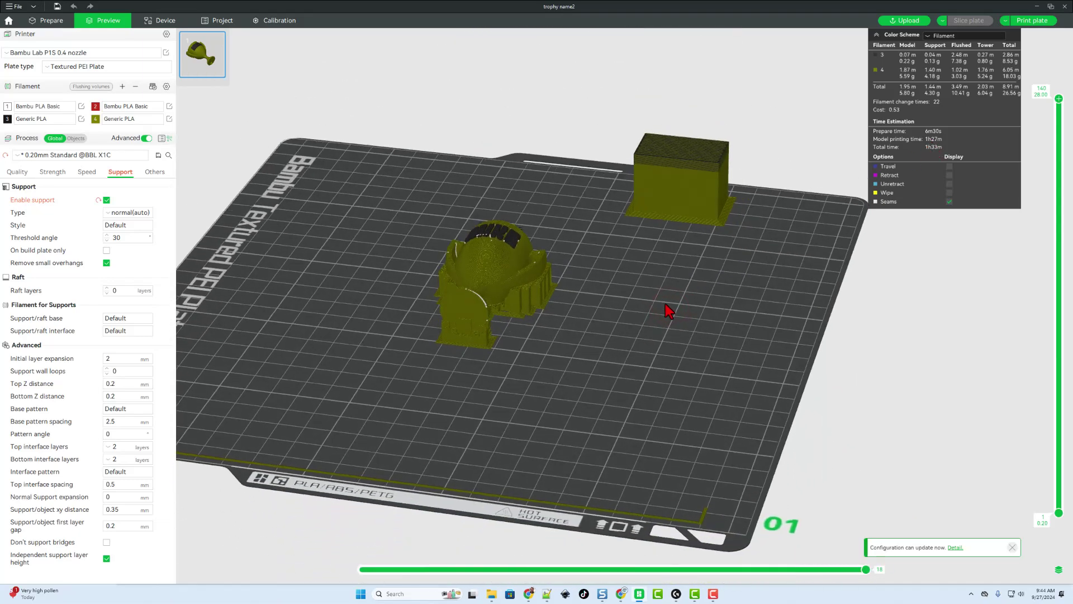
Send the sliced trophy name2 print job to printer 3DP-01P-140 and start its camera feed.
left_click(1035, 23)
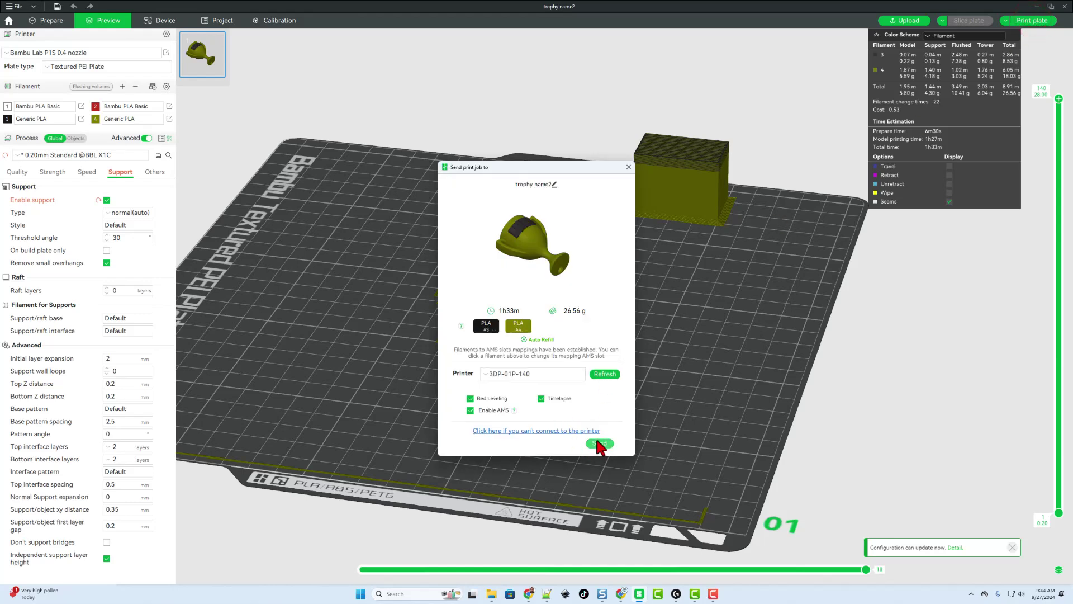
left_click(599, 443)
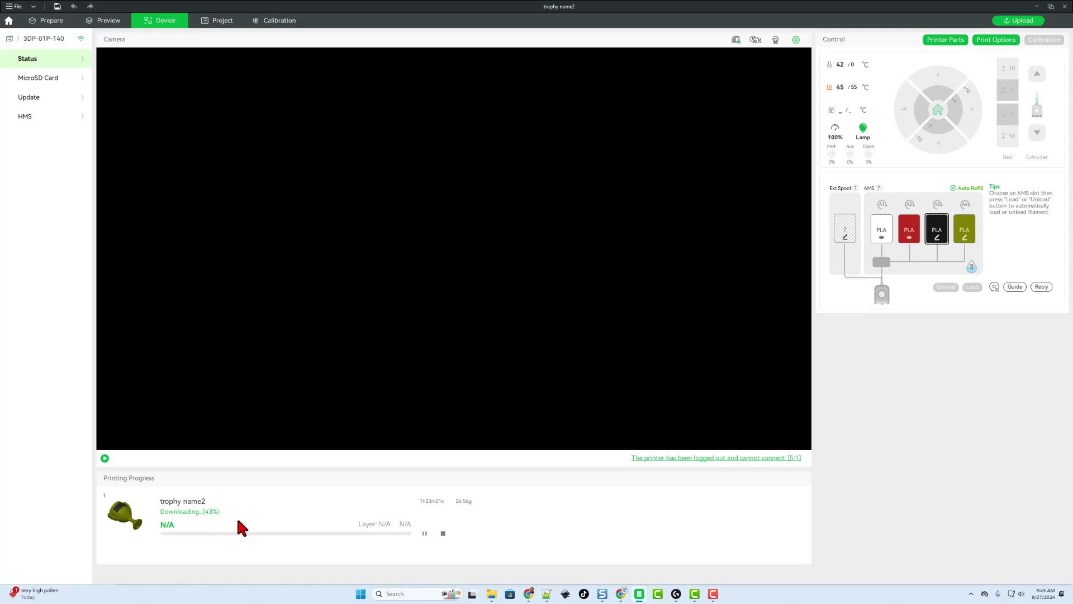
left_click(105, 459)
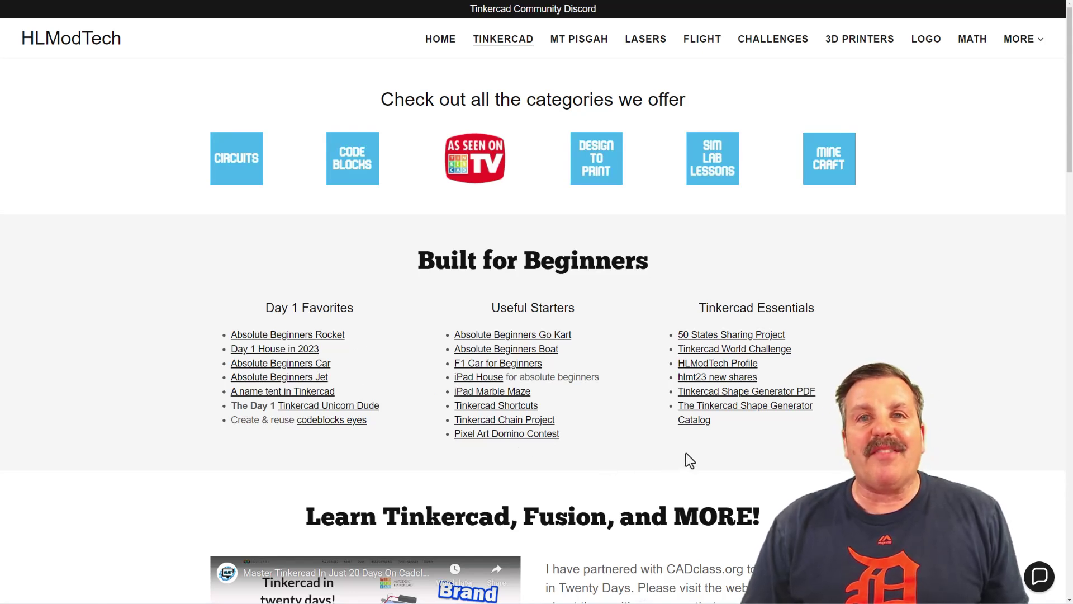
On the HLModTech website, look over the Tinkercad page's beginner section and view the contact chat, closing it again.
scroll(160, 306, "down", 3)
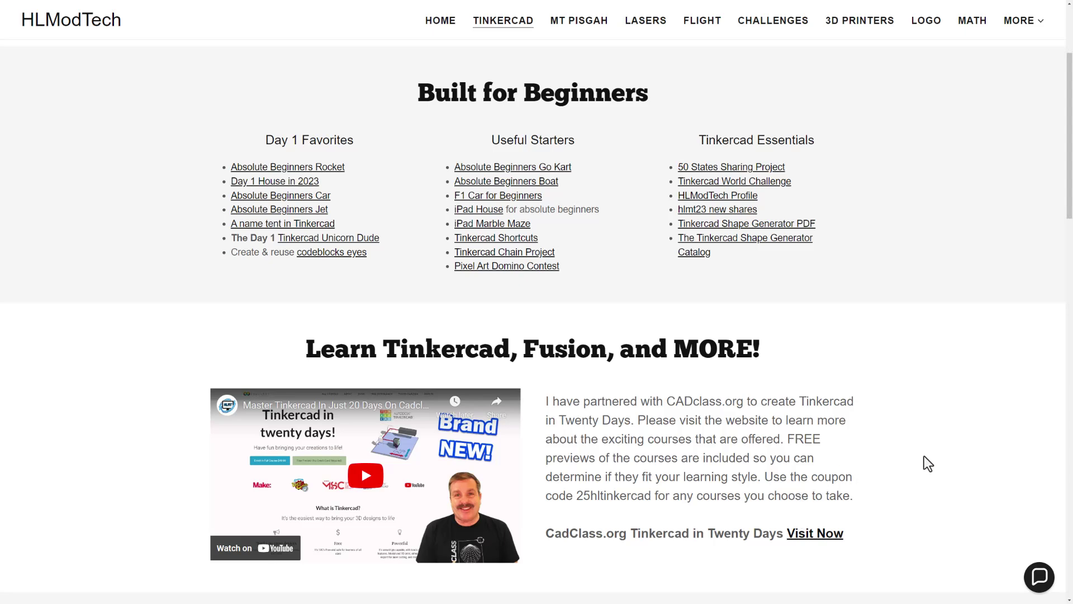
scroll(925, 456, "up", 3)
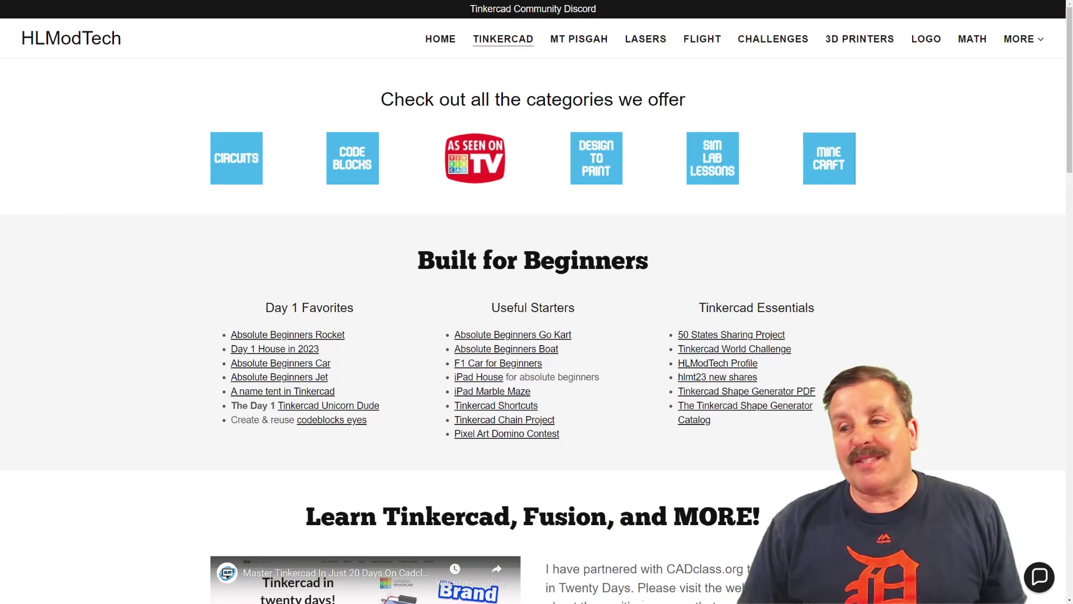
left_click(1038, 577)
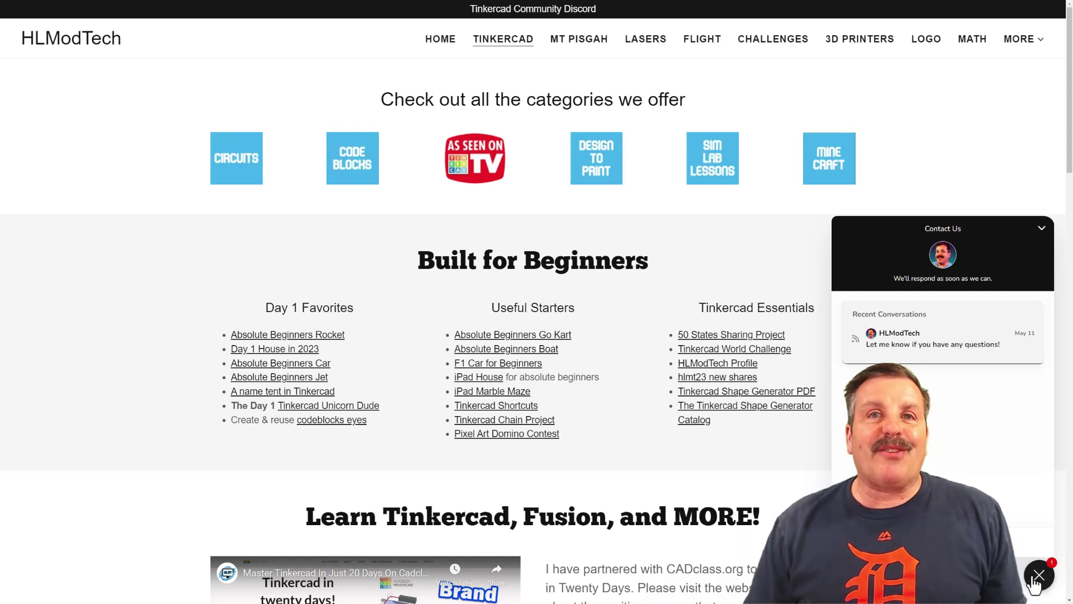
left_click(1036, 579)
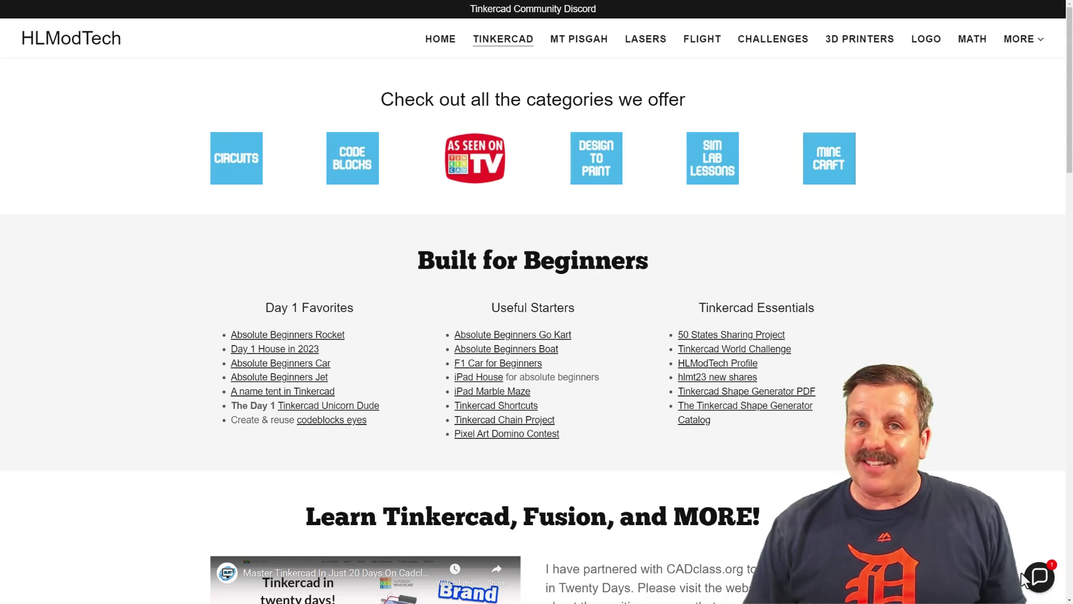